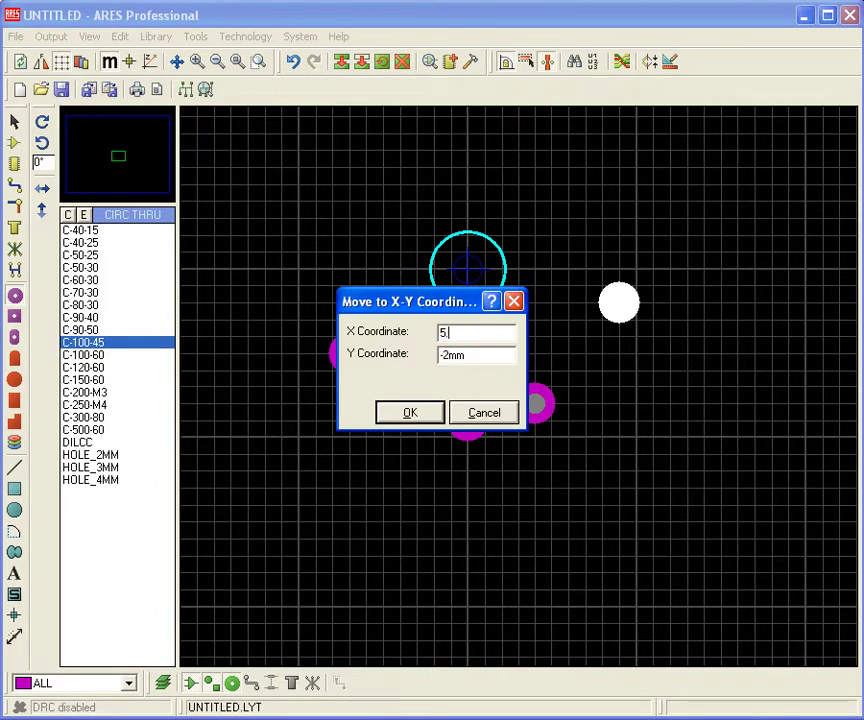
- Move the selected pad to X 5.75 mm, Y 4.5 mm
{"action": "type", "text": "5.75mm"}
{"action": "key", "text": "Tab"}
{"action": "type", "text": "4.5"}
{"action": "key", "text": "Return"}
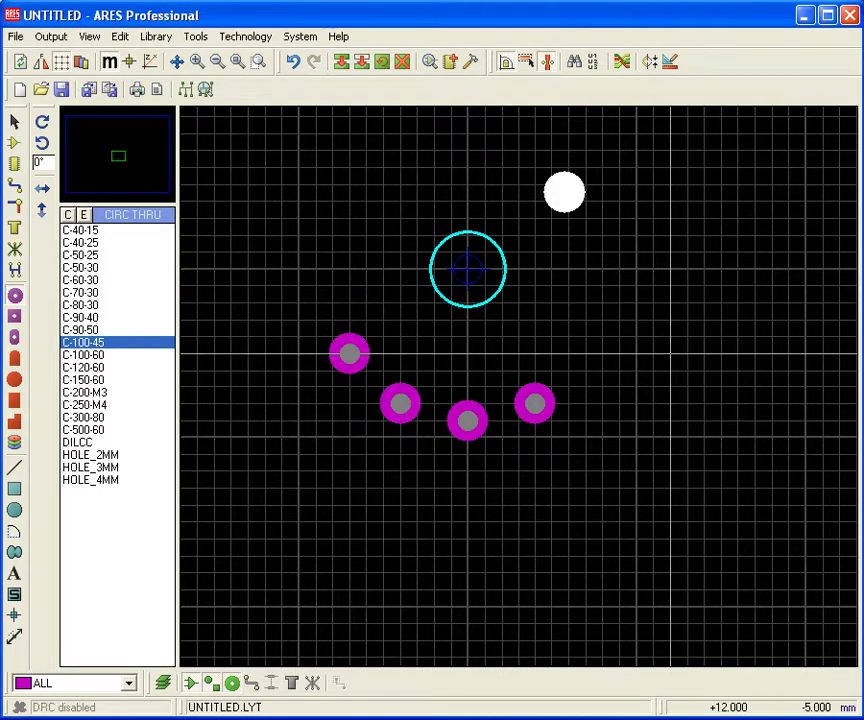
- Set the same pad's Y coordinate to -4.5 mm, keeping X at 5.75 mm
{"action": "right_click", "coordinate": [565, 190]}
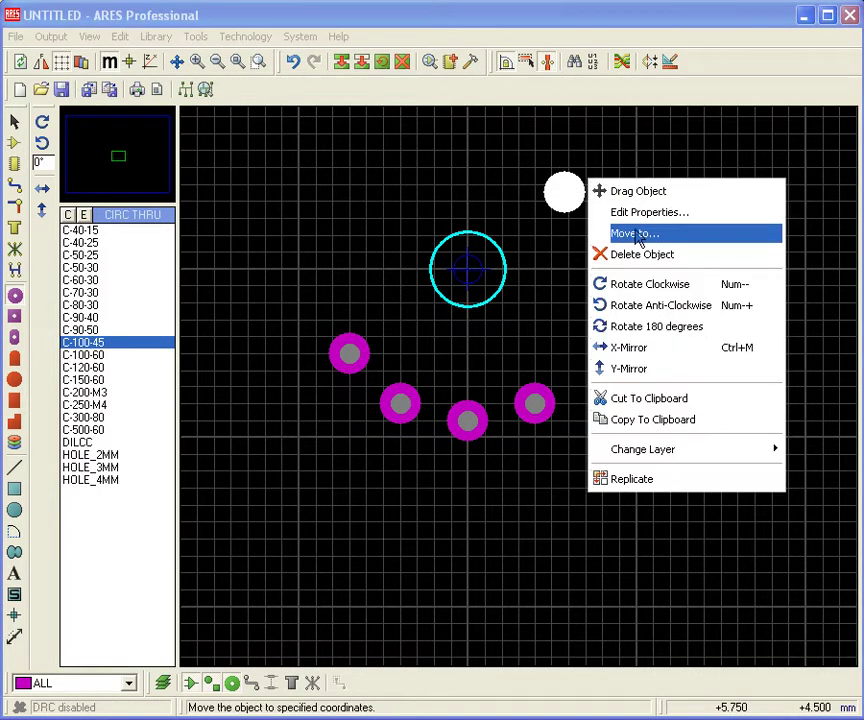
{"action": "left_click", "coordinate": [645, 234]}
{"action": "key", "text": "Tab"}
{"action": "key", "text": "Home"}
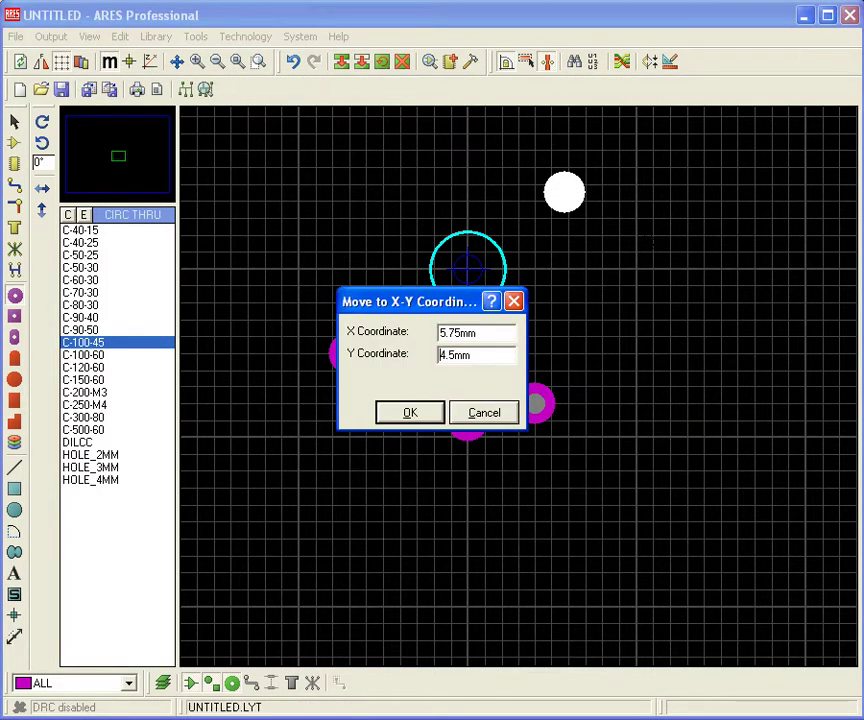
{"action": "type", "text": "-"}
{"action": "key", "text": "Return"}
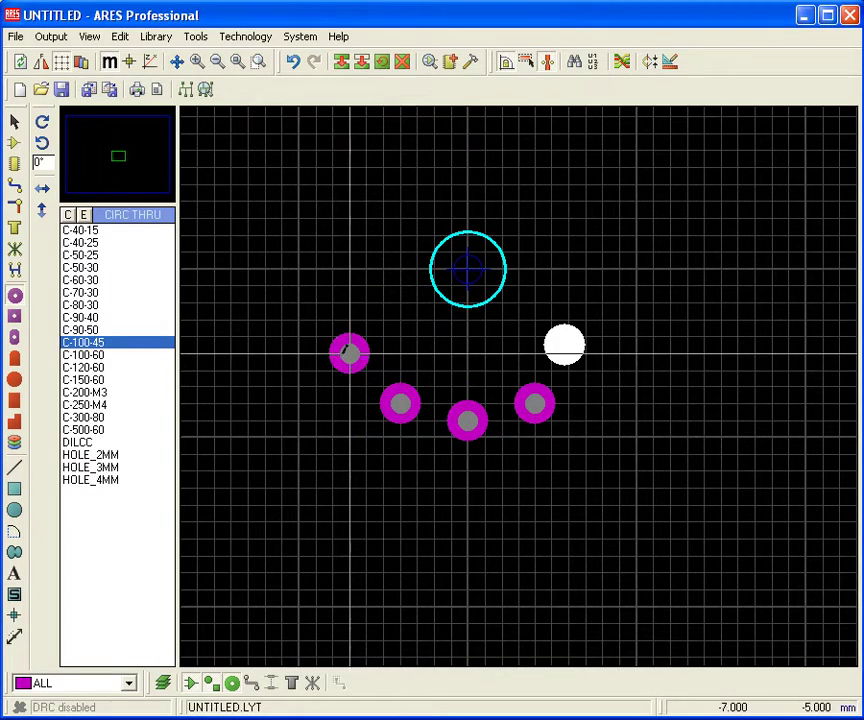
{"action": "right_click", "coordinate": [351, 353]}
{"action": "left_click", "coordinate": [415, 381]}
{"action": "key", "text": "Escape"}
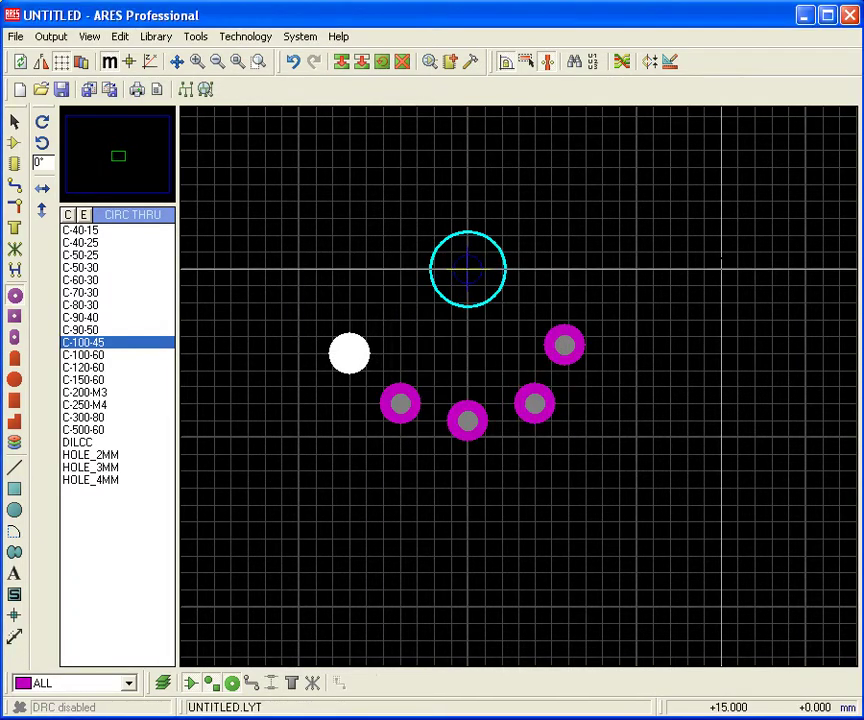
- Move the leftmost pad to X -5.75 mm, Y -4.5 mm
{"action": "right_click", "coordinate": [351, 353]}
{"action": "left_click", "coordinate": [423, 405]}
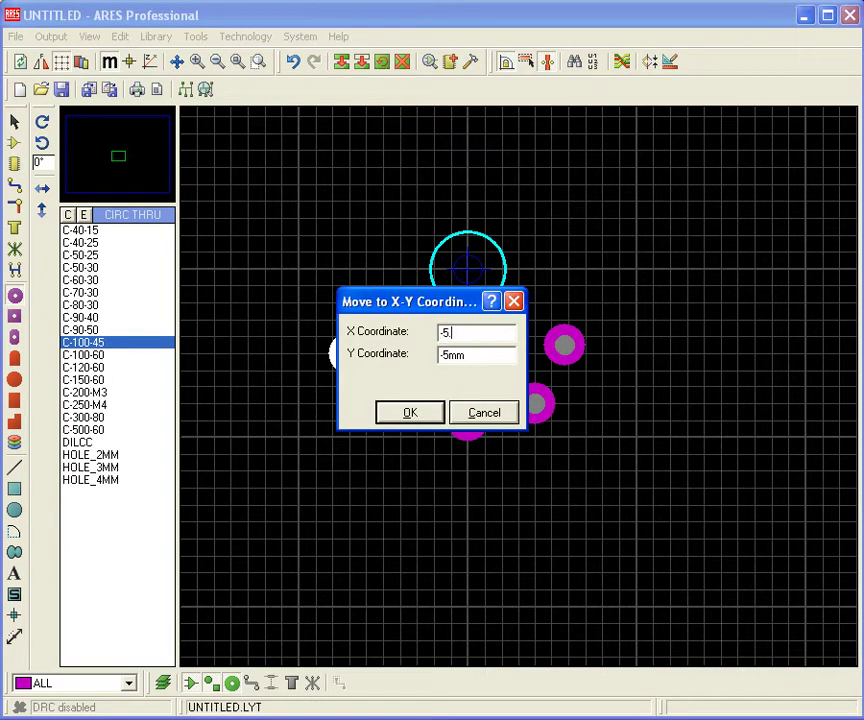
{"action": "type", "text": "-5.75mm"}
{"action": "key", "text": "Tab"}
{"action": "type", "text": "-4.5mm"}
{"action": "key", "text": "Return"}
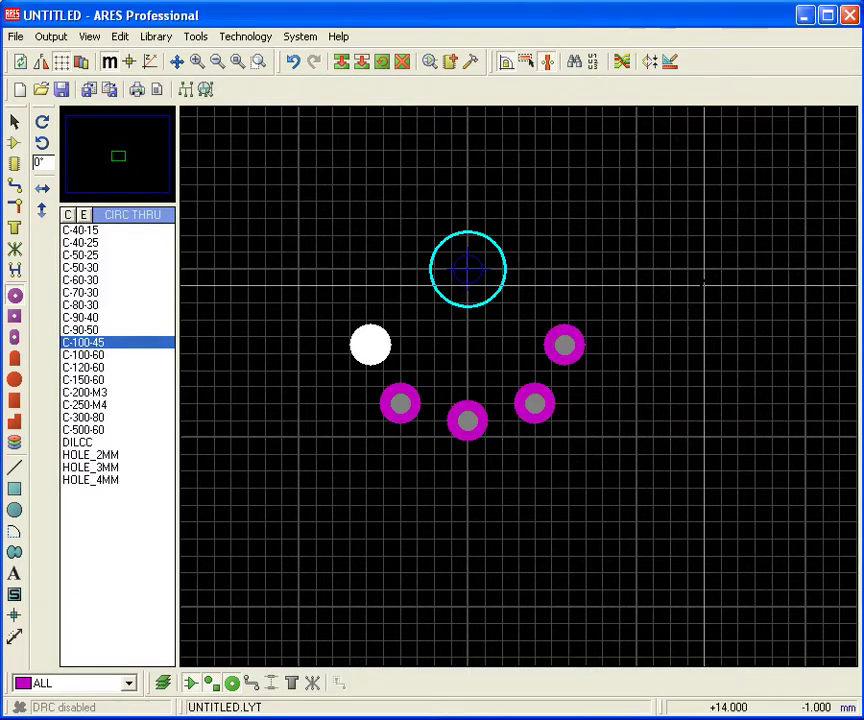
- Check the connector drawing in the browser and place two C-100-45 pads level with the centre circle, at X -6 mm and X 6 mm
{"action": "scroll", "coordinate": [705, 295], "scroll_direction": "up", "scroll_amount": 1}
{"action": "scroll", "coordinate": [328, 368], "scroll_direction": "up", "scroll_amount": 2}
{"action": "scroll", "coordinate": [328, 368], "scroll_direction": "down", "scroll_amount": 2}
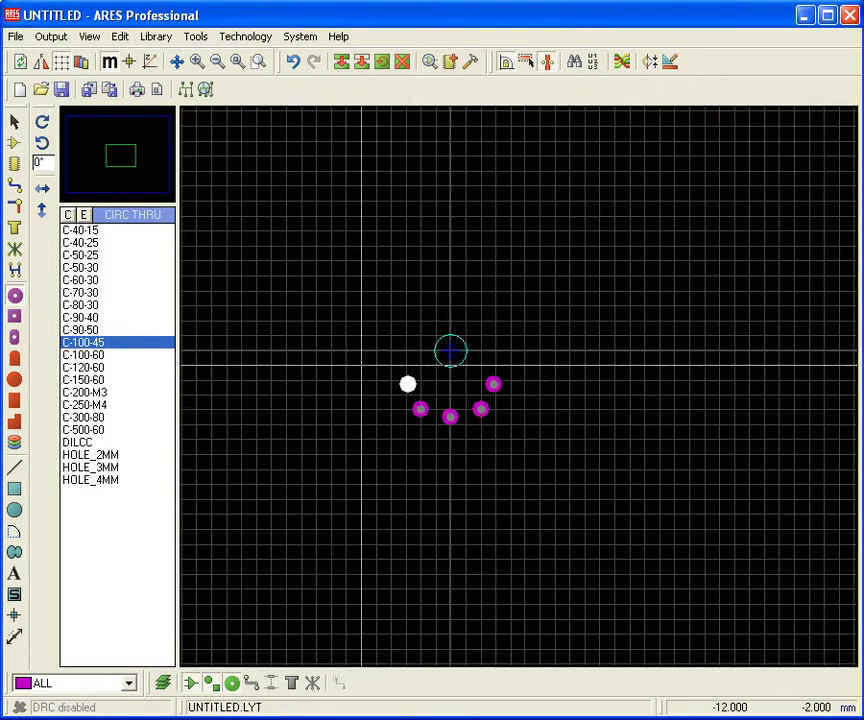
{"action": "scroll", "coordinate": [503, 386], "scroll_direction": "up", "scroll_amount": 2}
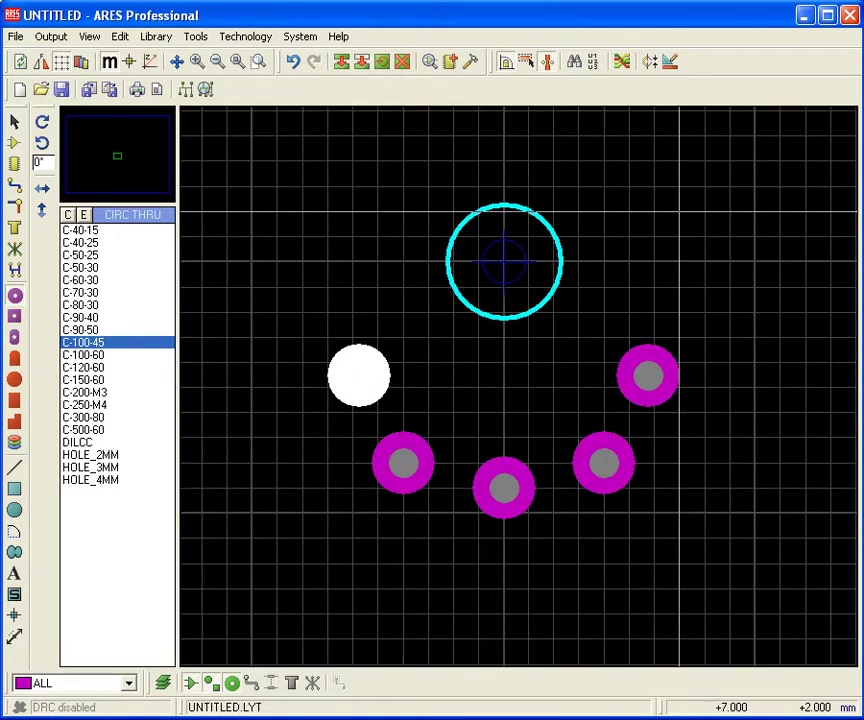
{"action": "key", "text": "alt+Tab"}
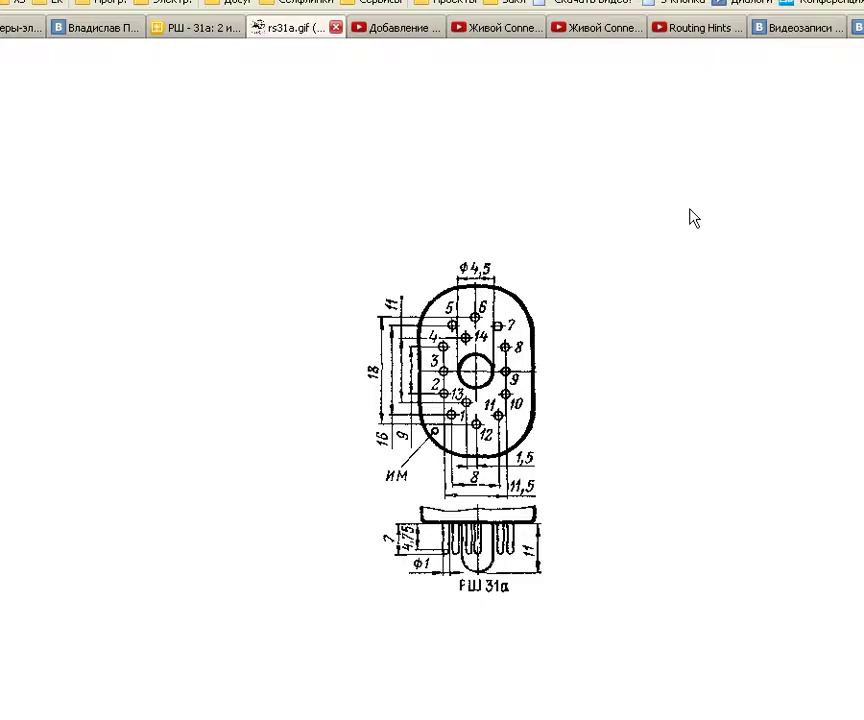
{"action": "key", "text": "alt+Tab"}
{"action": "left_click", "coordinate": [358, 375]}
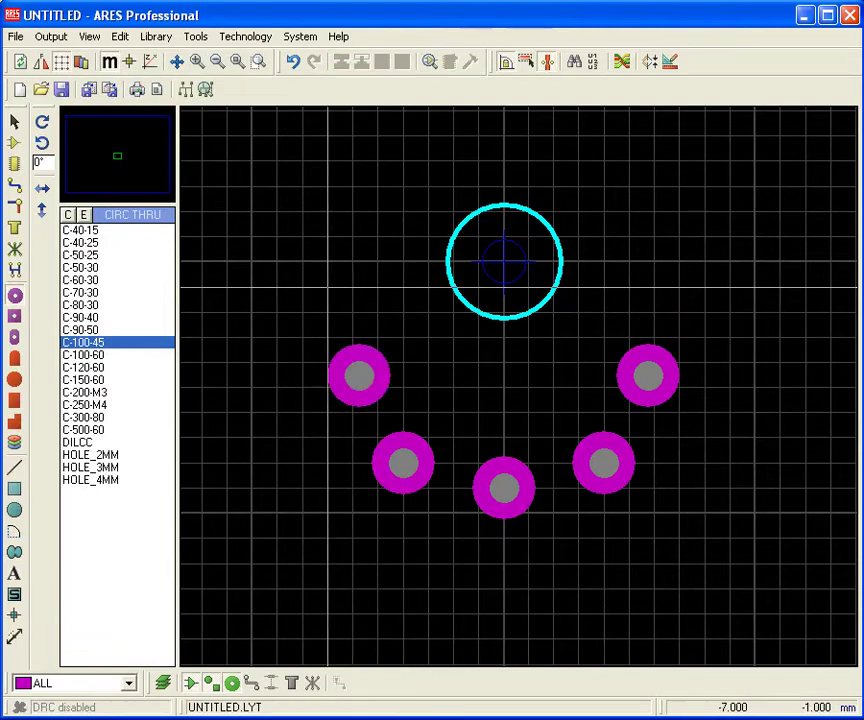
{"action": "left_click", "coordinate": [352, 262]}
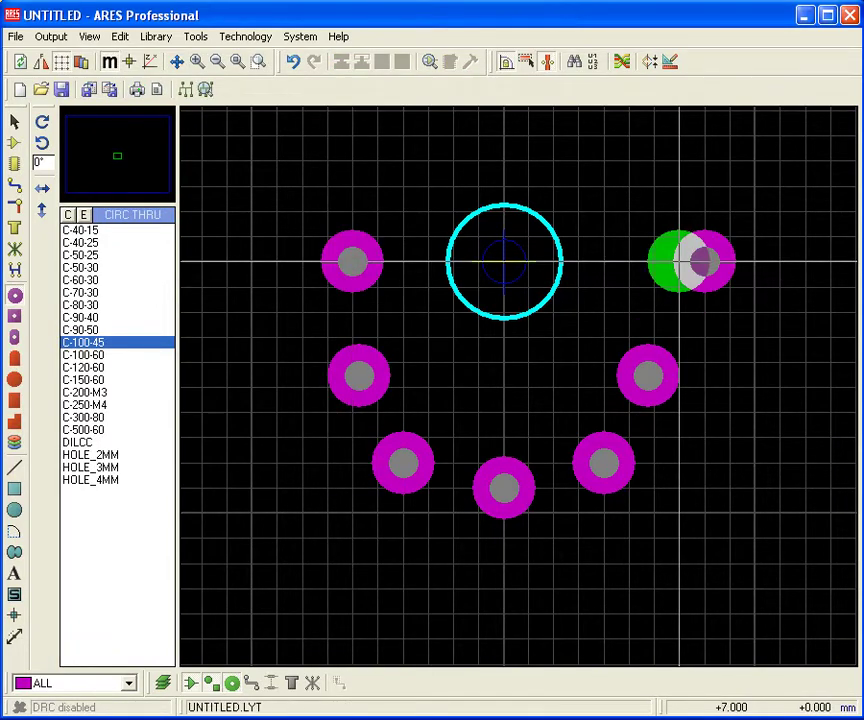
{"action": "left_click", "coordinate": [653, 261]}
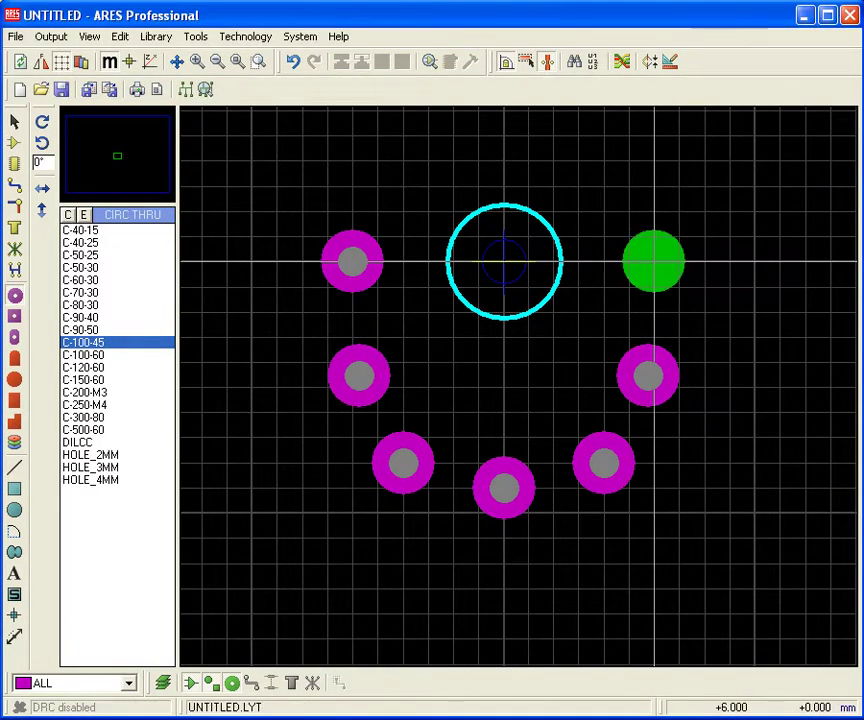
- Move the pad right of the centre circle to X 5.75 mm, keeping Y at 0
{"action": "right_click", "coordinate": [653, 261]}
{"action": "left_click", "coordinate": [700, 312]}
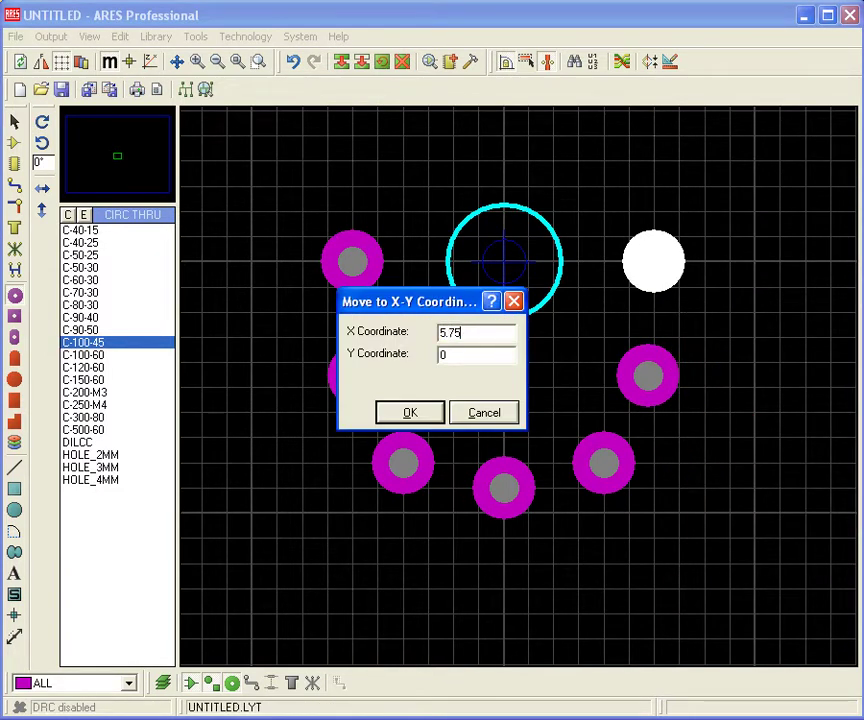
{"action": "type", "text": "5.75mm"}
{"action": "key", "text": "Return"}
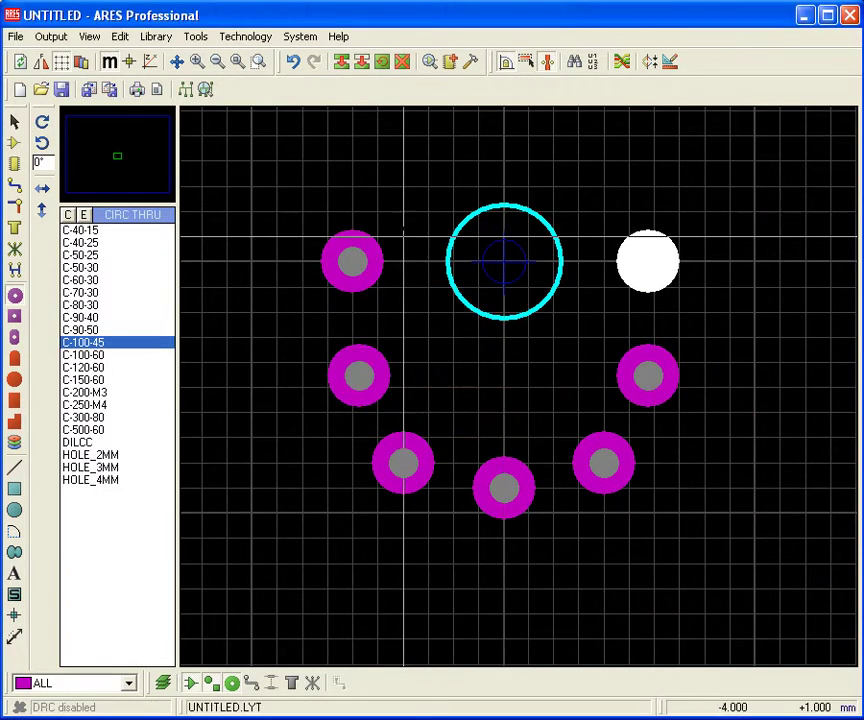
{"action": "right_click", "coordinate": [371, 256]}
{"action": "left_click", "coordinate": [419, 288]}
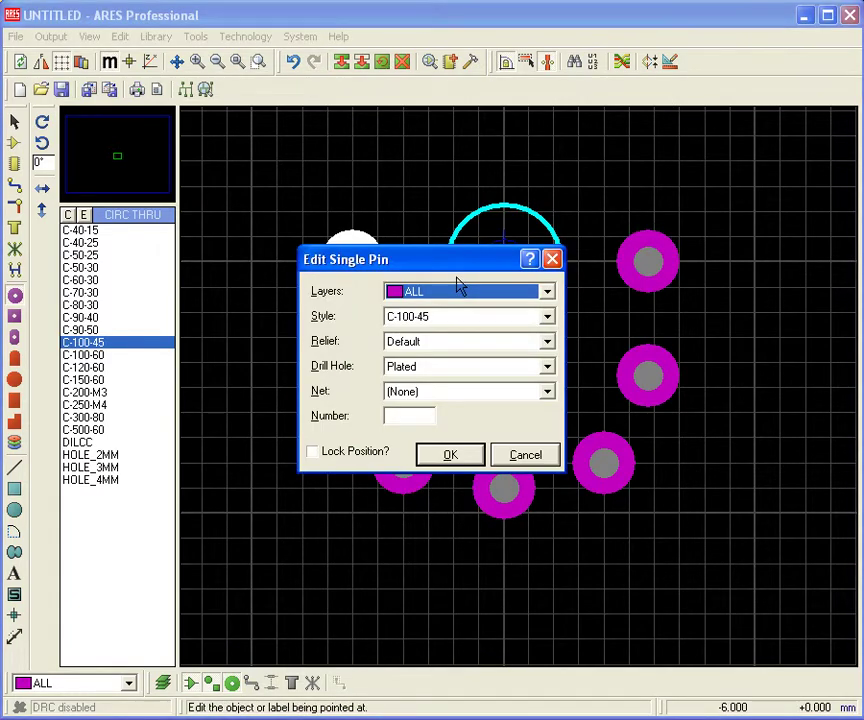
{"action": "key", "text": "Escape"}
- Move the pad left of the centre circle to X -5.75 mm, keeping Y at 0
{"action": "right_click", "coordinate": [371, 258]}
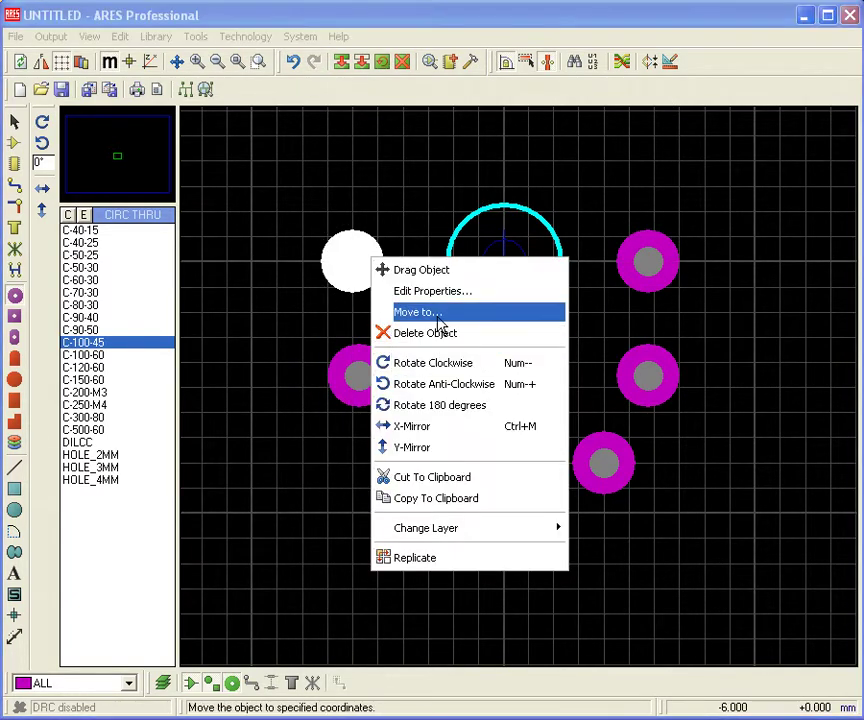
{"action": "left_click", "coordinate": [437, 314]}
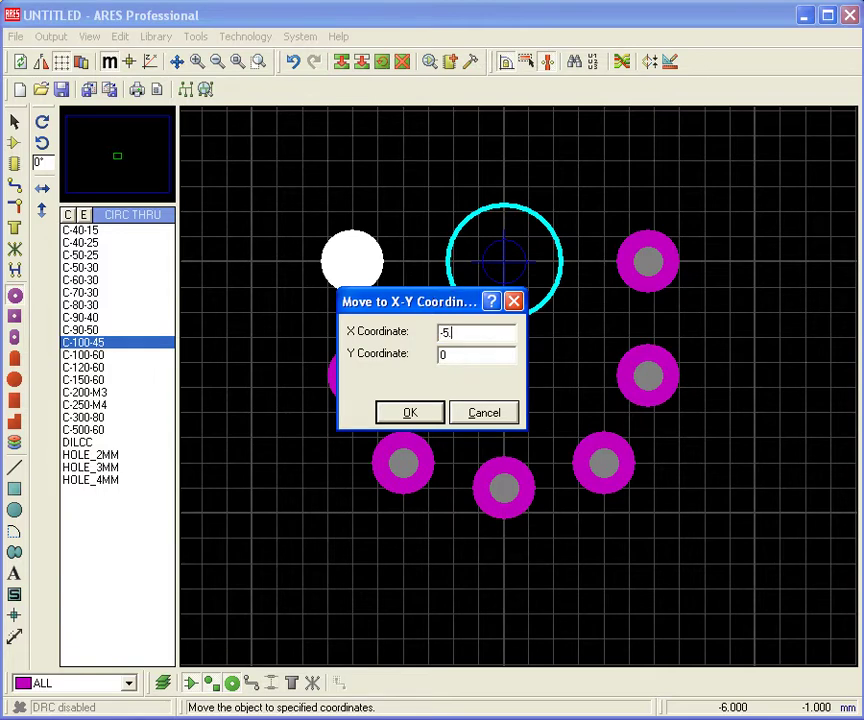
{"action": "type", "text": "-5.75mm"}
{"action": "key", "text": "Return"}
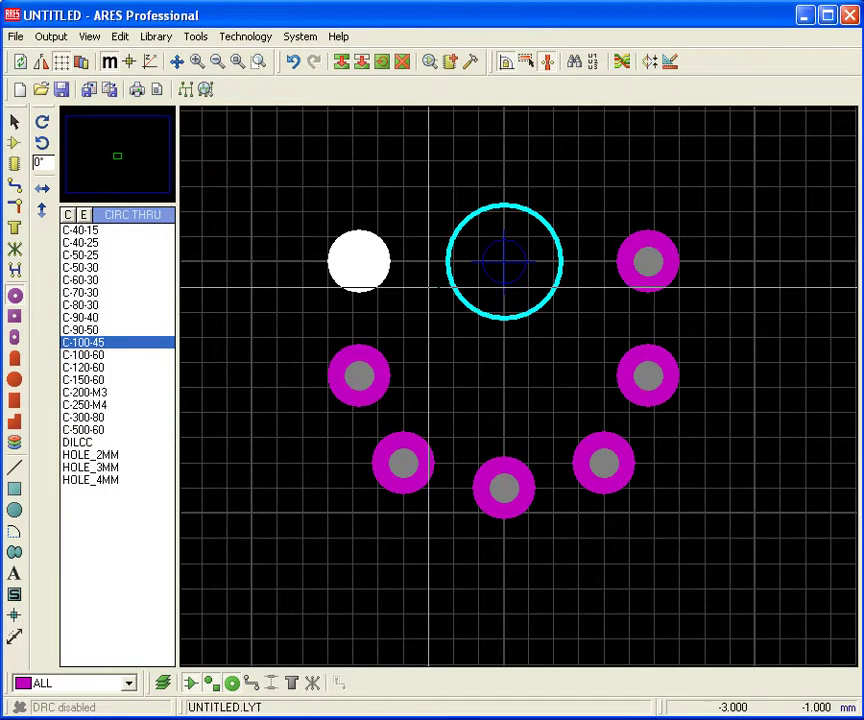
- Consult the connector drawing in the browser and select the five pads below the centre circle as a block
{"action": "key", "text": "alt+Tab"}
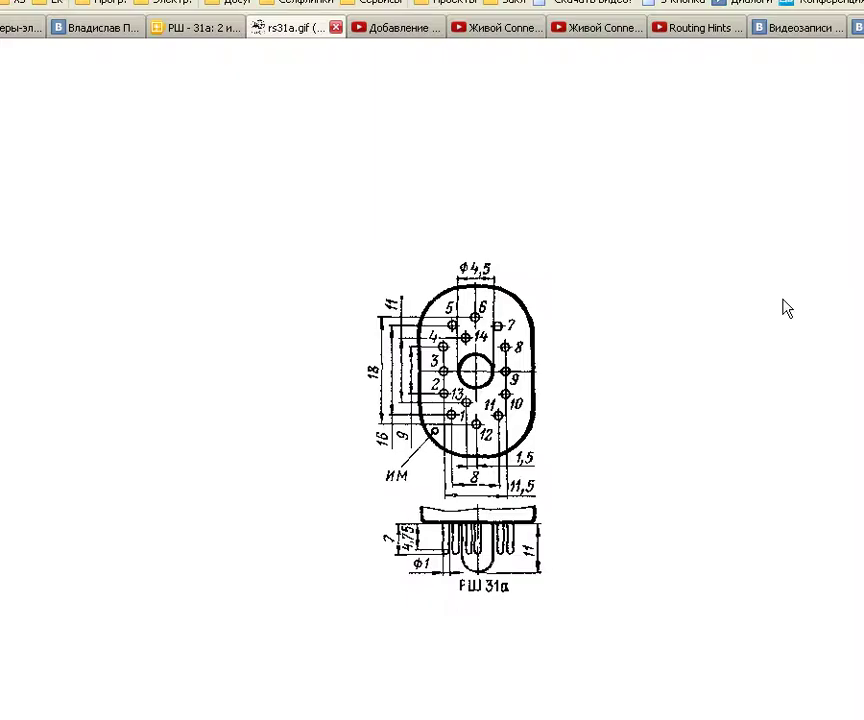
{"action": "key", "text": "alt+Tab"}
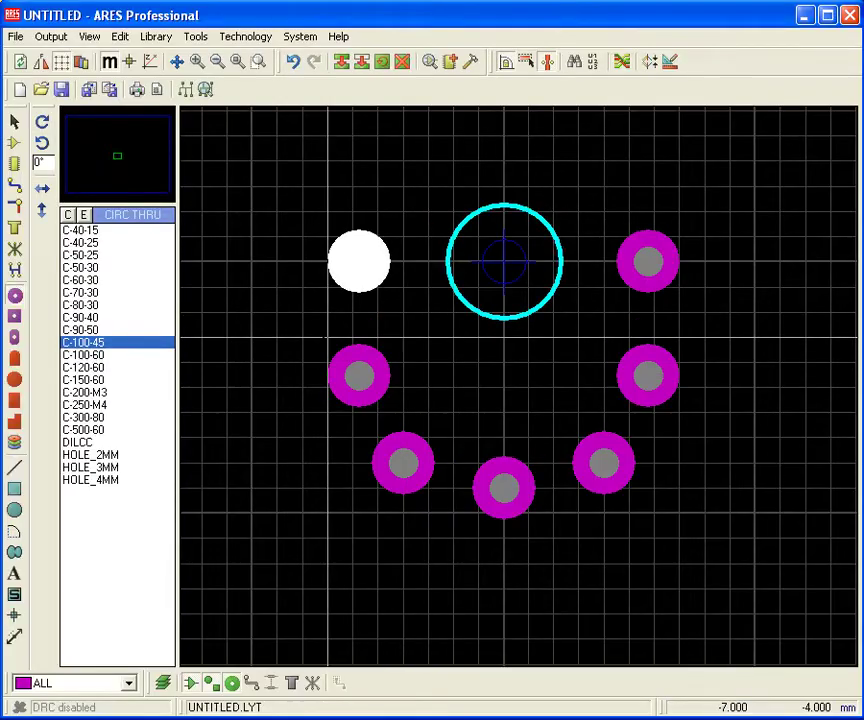
{"action": "left_click_drag", "start_coordinate": [303, 338], "coordinate": [730, 537]}
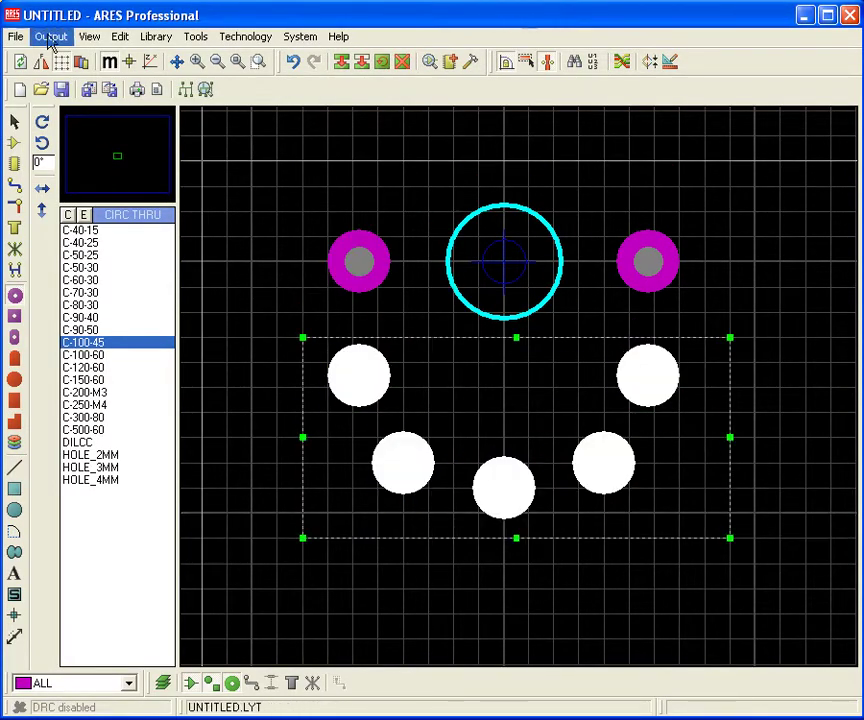
{"action": "left_click", "coordinate": [120, 37]}
{"action": "mouse_move", "coordinate": [88, 46]}
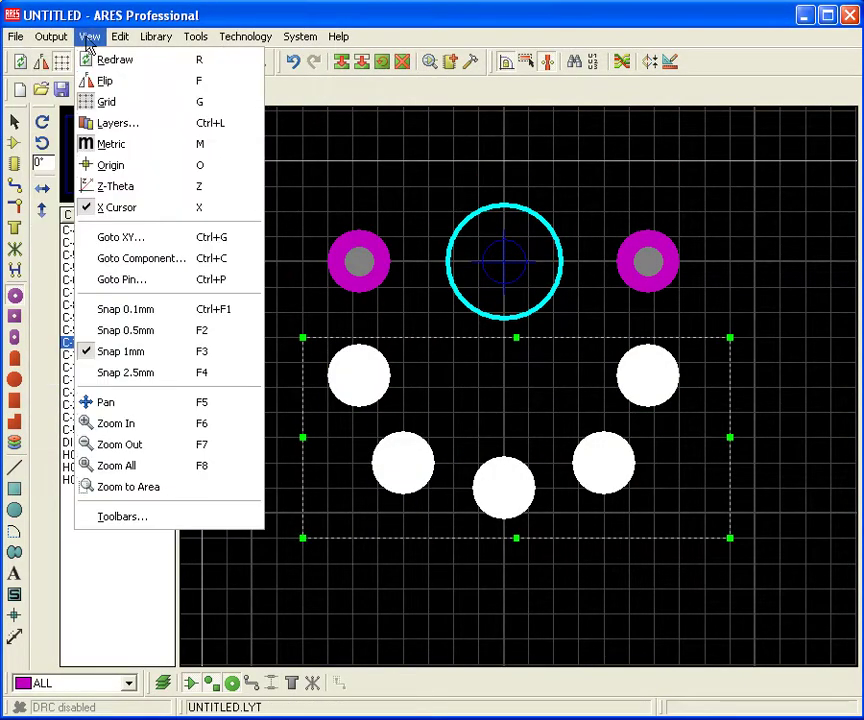
{"action": "mouse_move", "coordinate": [116, 46]}
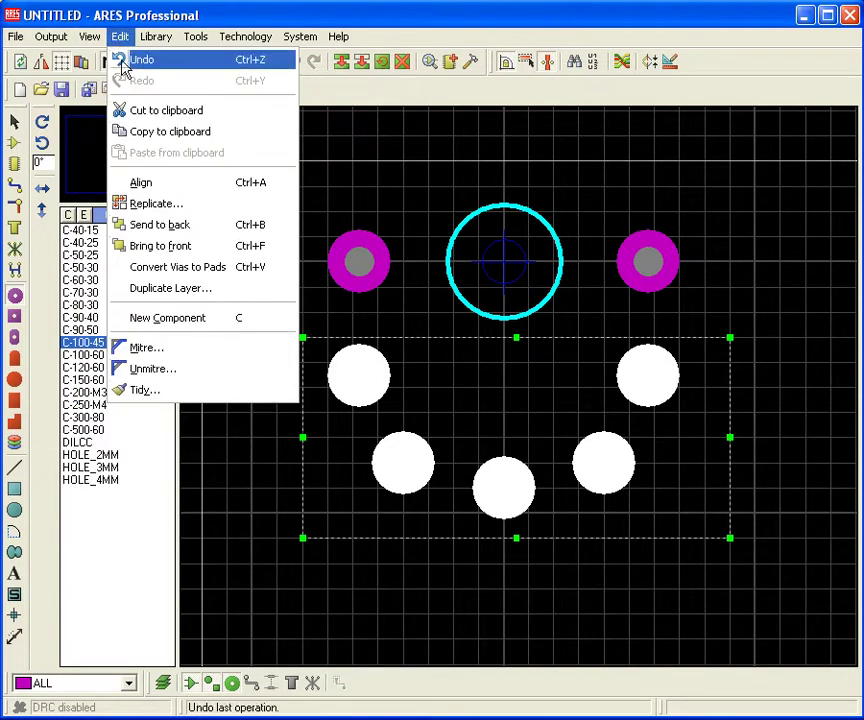
{"action": "left_click", "coordinate": [195, 212]}
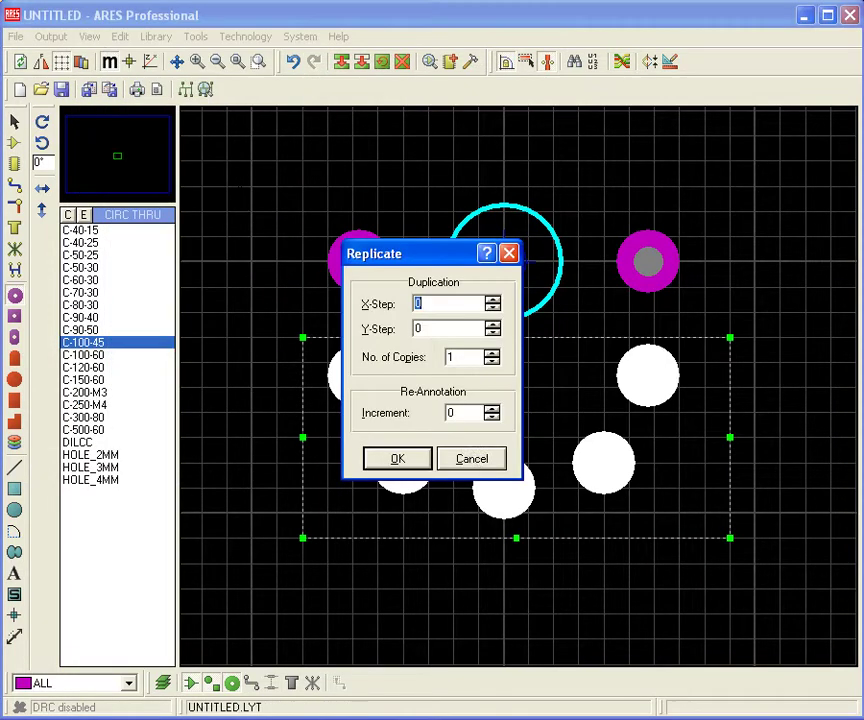
{"action": "left_click", "coordinate": [487, 462]}
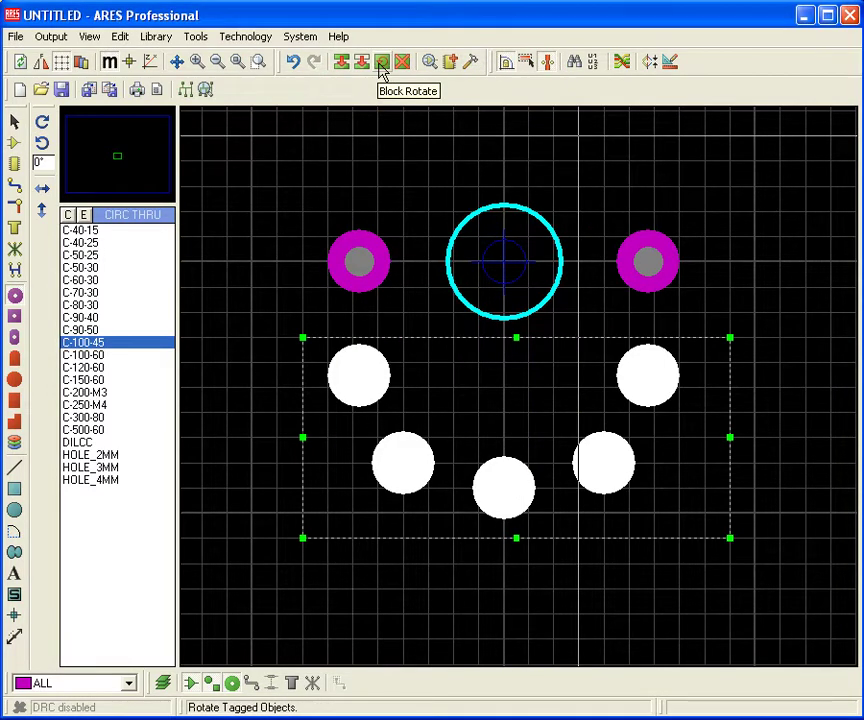
{"action": "left_click", "coordinate": [381, 63]}
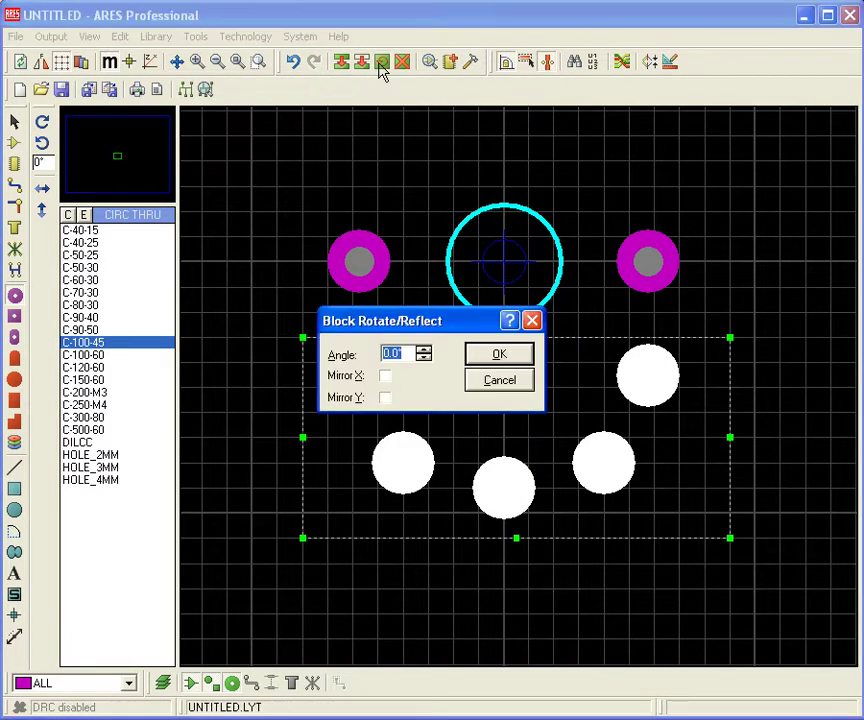
{"action": "left_click", "coordinate": [498, 380]}
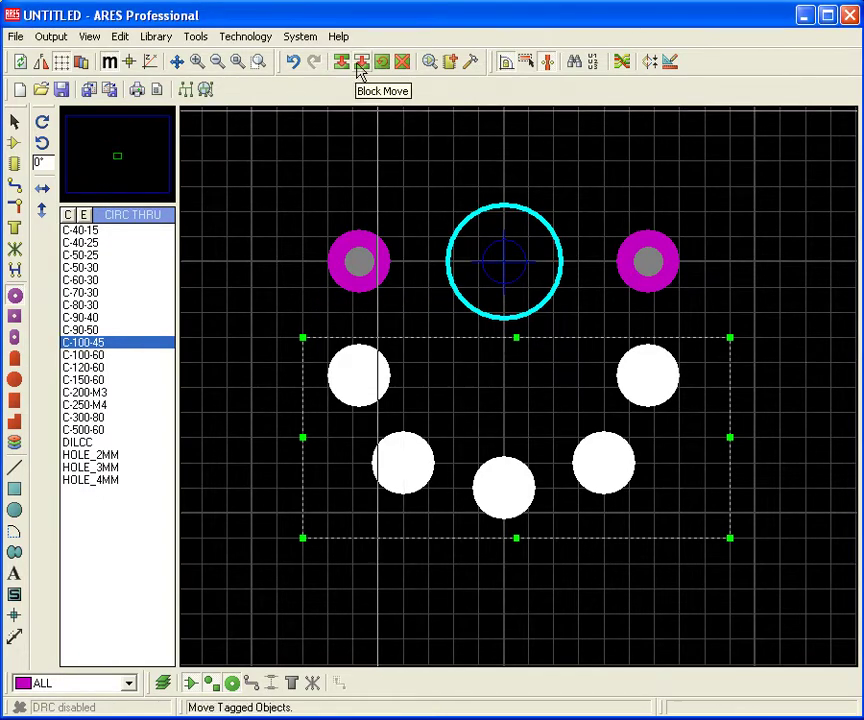
- Block copy the five selected pads to the empty area above the centre circle
{"action": "left_click", "coordinate": [345, 66]}
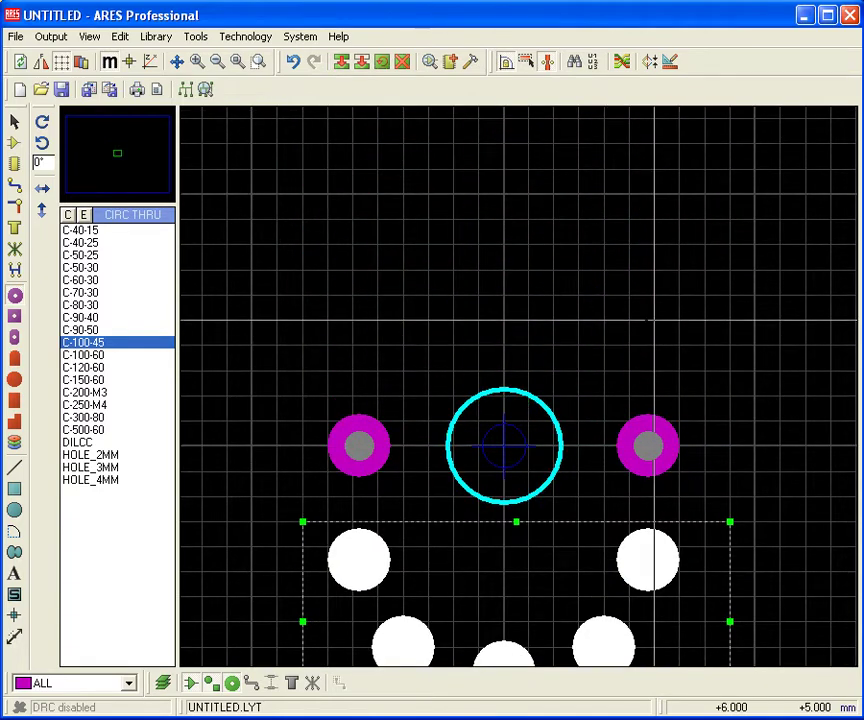
{"action": "left_click", "coordinate": [344, 62]}
{"action": "left_click", "coordinate": [421, 141]}
{"action": "key", "text": "F7"}
- Mirror the copied five-pad block vertically and move it above the centre circle, symmetrical with the lower pads
{"action": "left_click_drag", "start_coordinate": [401, 185], "coordinate": [550, 274]}
{"action": "right_click", "coordinate": [498, 220]}
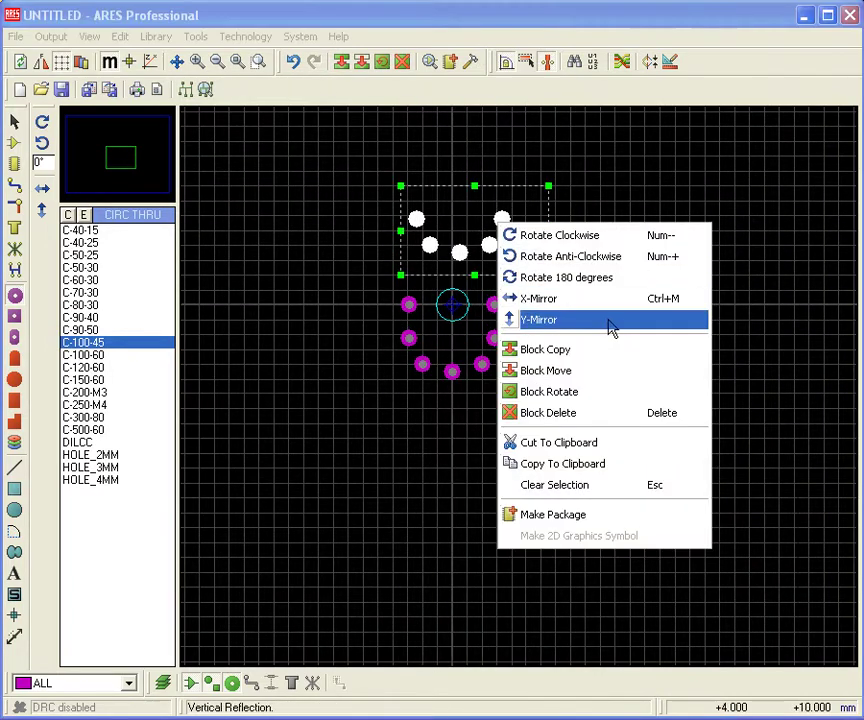
{"action": "left_click", "coordinate": [609, 330]}
{"action": "key", "text": "F6"}
{"action": "key", "text": "F6"}
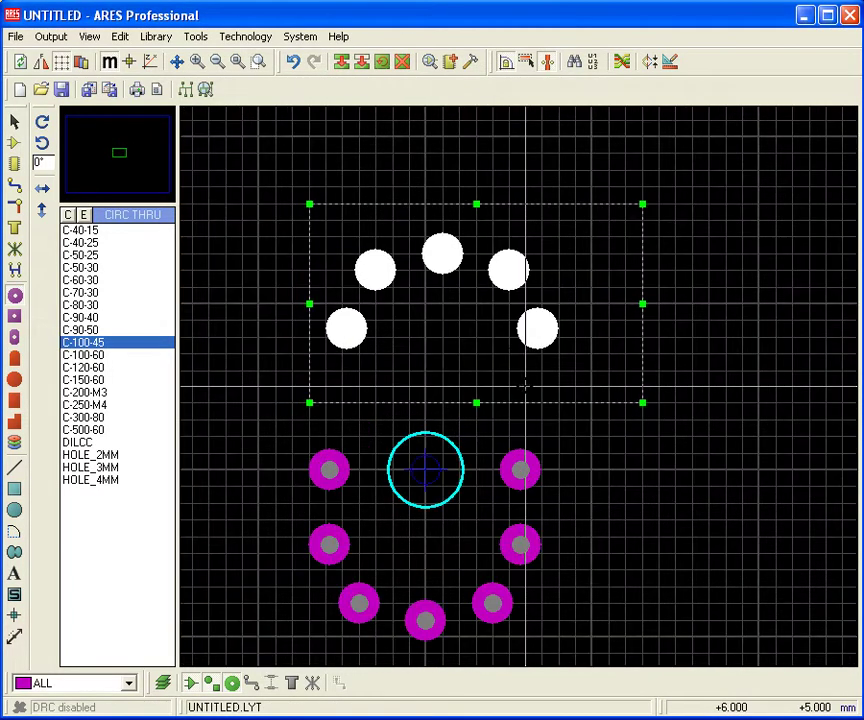
{"action": "left_click_drag", "start_coordinate": [442, 249], "coordinate": [427, 317]}
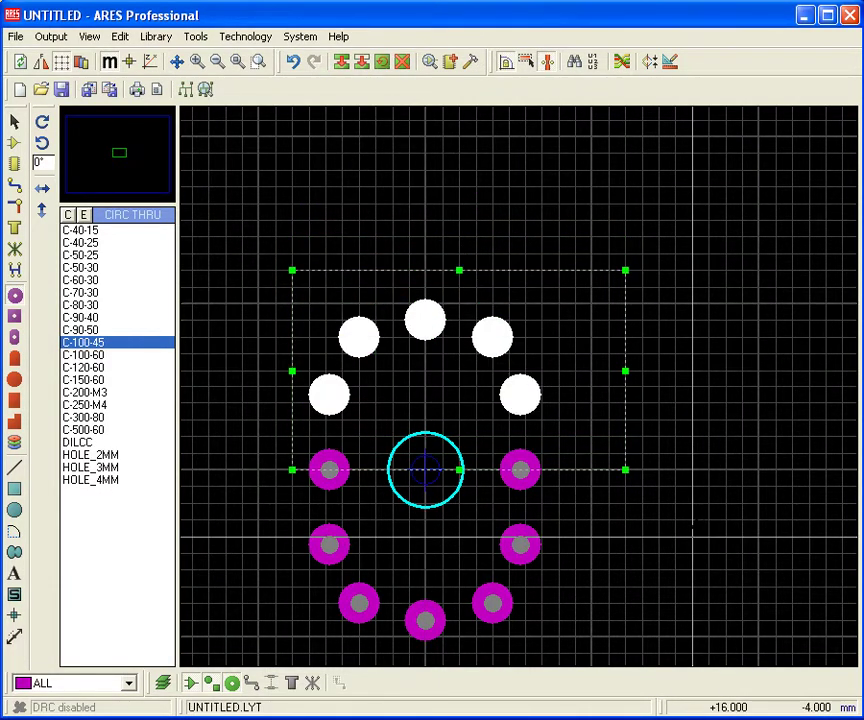
{"action": "right_click", "coordinate": [459, 588]}
- Consult the connector drawing in the browser and place a C-100-45 pad in the empty area beside the lower-left pads
{"action": "key", "text": "F6"}
{"action": "scroll", "coordinate": [540, 155], "scroll_direction": "down", "scroll_amount": 3}
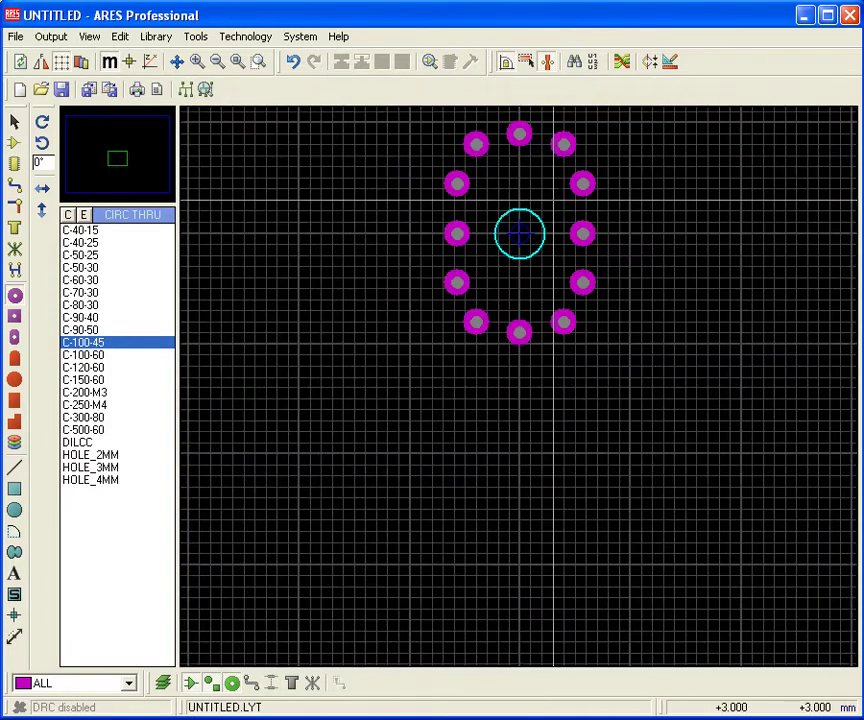
{"action": "scroll", "coordinate": [494, 475], "scroll_direction": "up", "scroll_amount": 2}
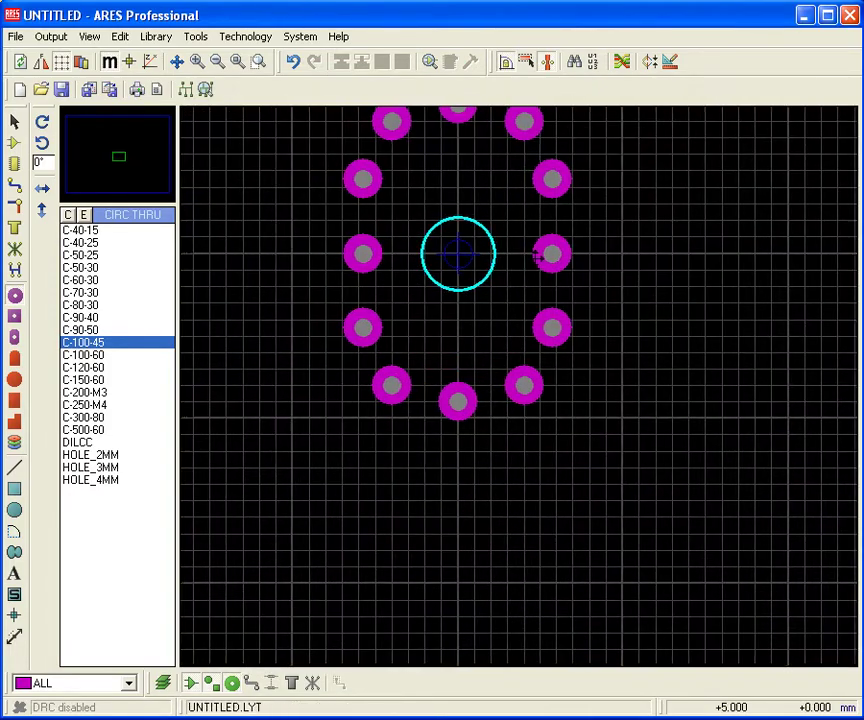
{"action": "key", "text": "alt+Tab"}
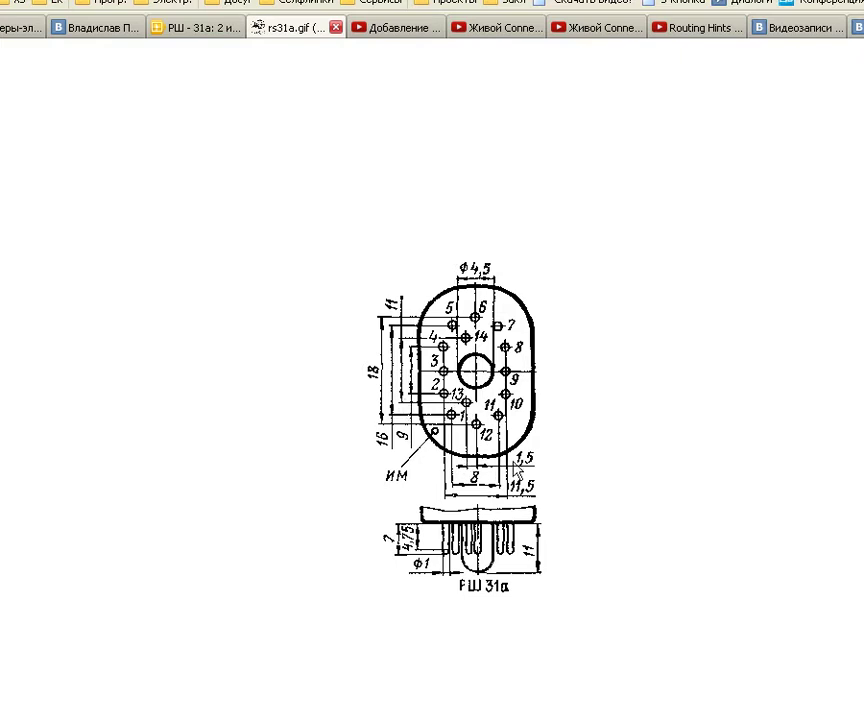
{"action": "key", "text": "alt+Tab"}
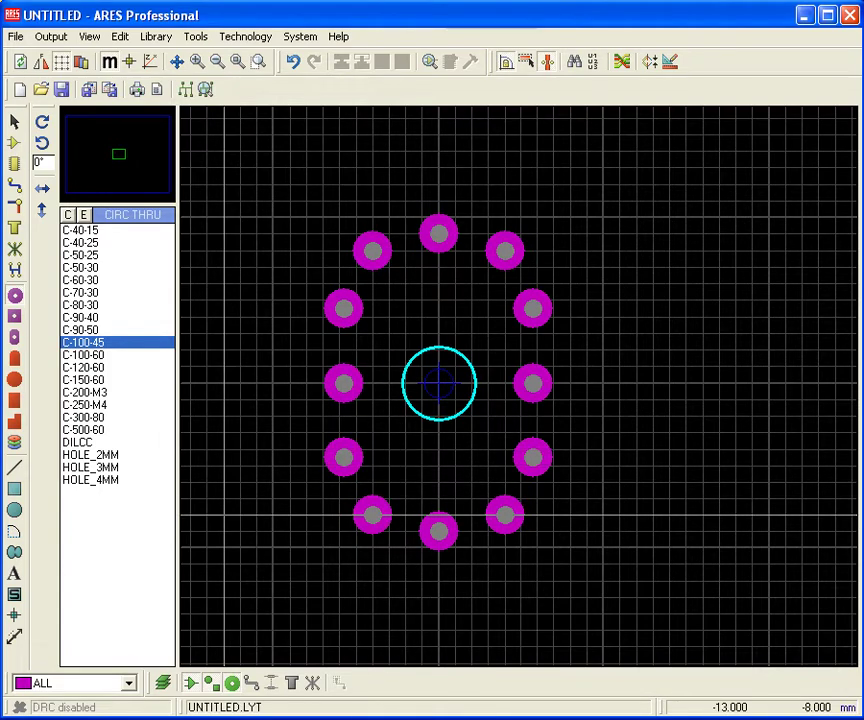
{"action": "left_click", "coordinate": [224, 514]}
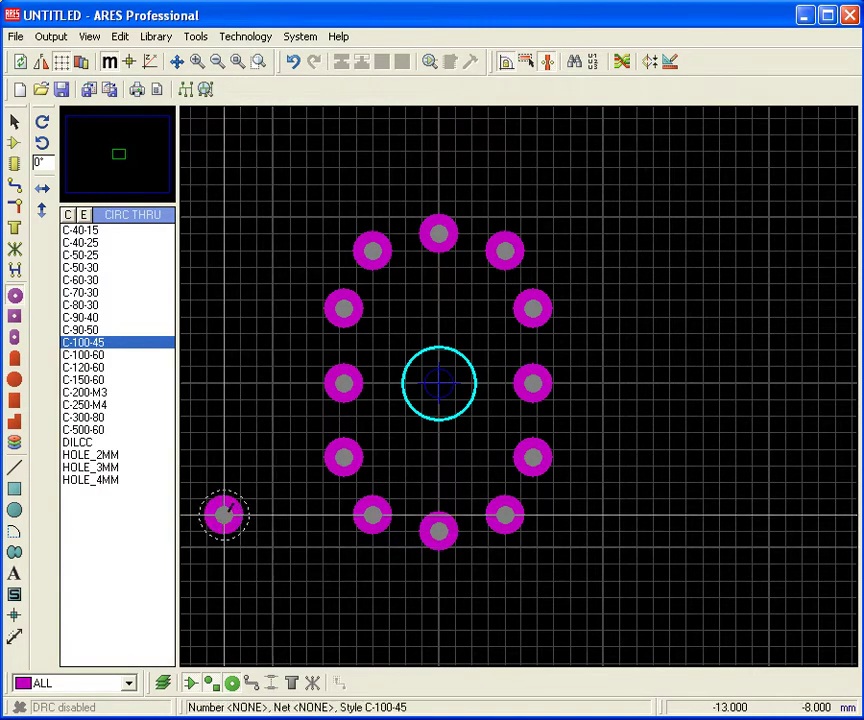
- Move the newly placed pad to X -1.5 mm and Y -5.5 mm
{"action": "right_click", "coordinate": [226, 512]}
{"action": "left_click", "coordinate": [302, 580]}
{"action": "left_click_drag", "start_coordinate": [381, 310], "coordinate": [708, 228]}
{"action": "type", "text": "-1.5mm"}
{"action": "key", "text": "Tab"}
{"action": "type", "text": "-5.5mm"}
{"action": "key", "text": "Return"}
- Move another new C-100-45 pad to X -1.5 mm, above the centre circle and symmetrical with the lower inner pad, following the drawing
{"action": "key", "text": "alt+Tab"}
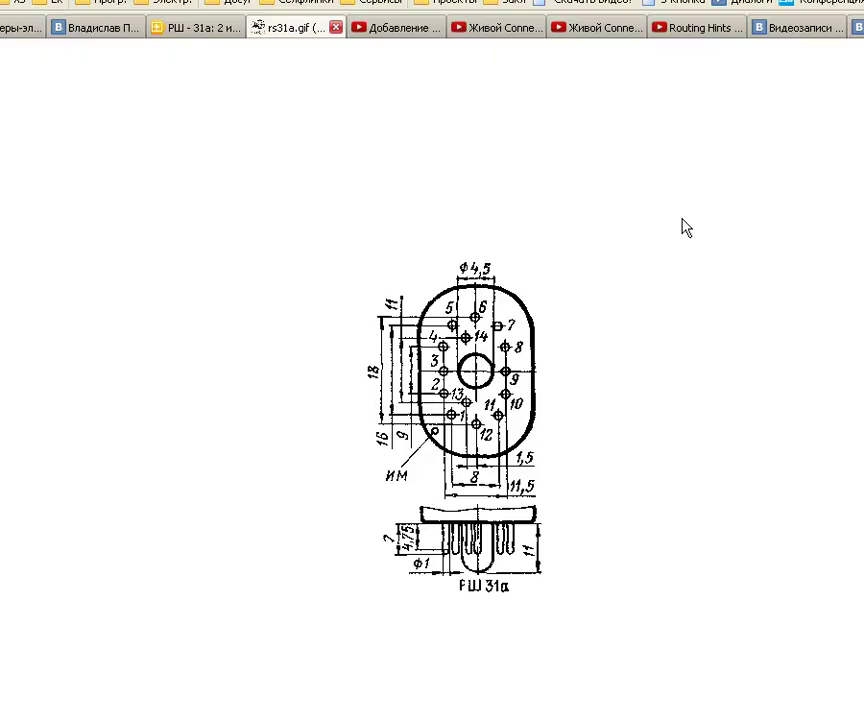
{"action": "key", "text": "alt+Tab"}
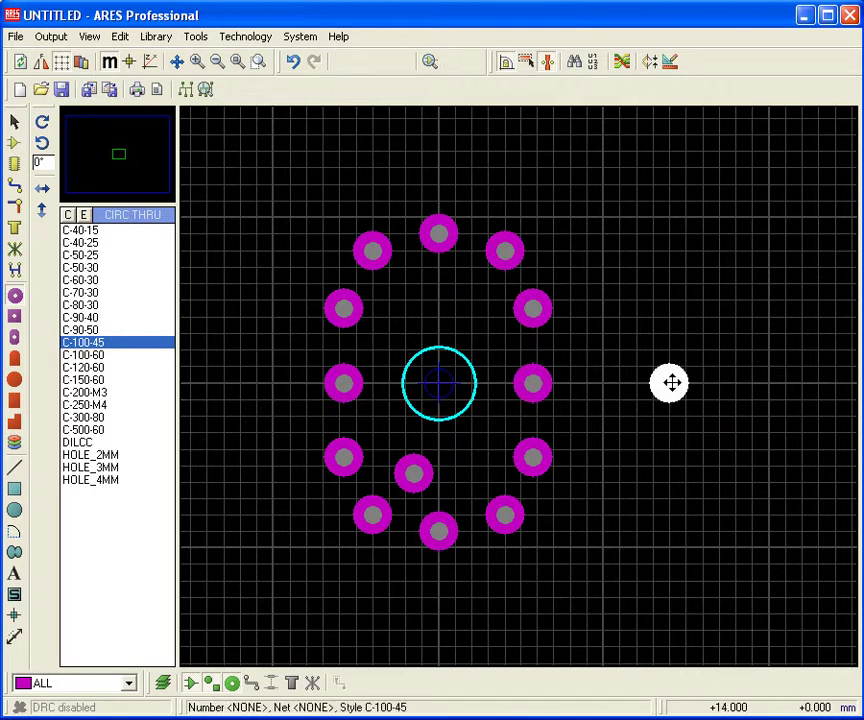
{"action": "left_click", "coordinate": [669, 383]}
{"action": "right_click", "coordinate": [669, 383]}
{"action": "left_click", "coordinate": [742, 428]}
{"action": "type", "text": "-1.5mm"}
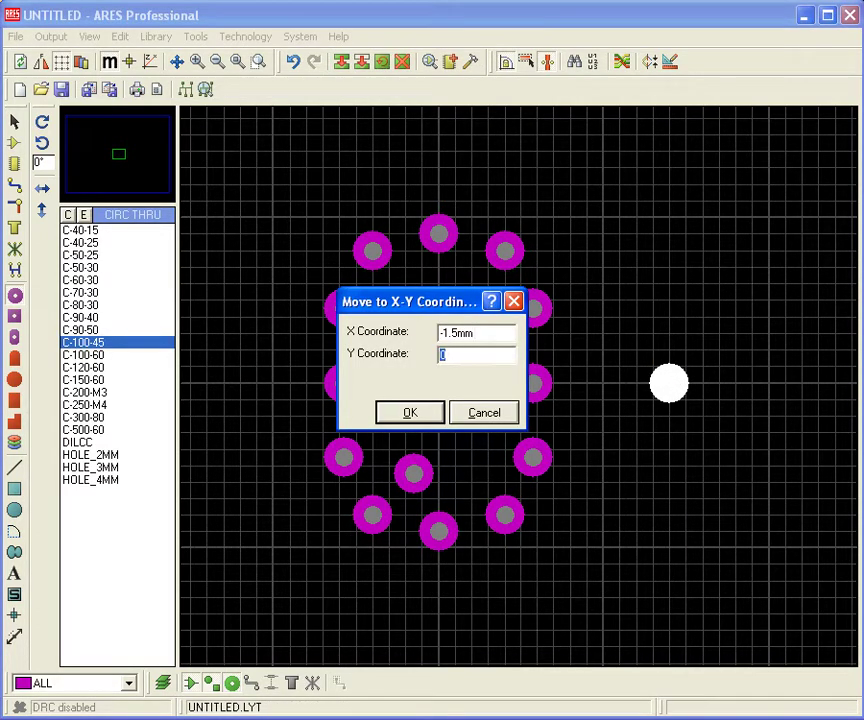
{"action": "key", "text": "Return"}
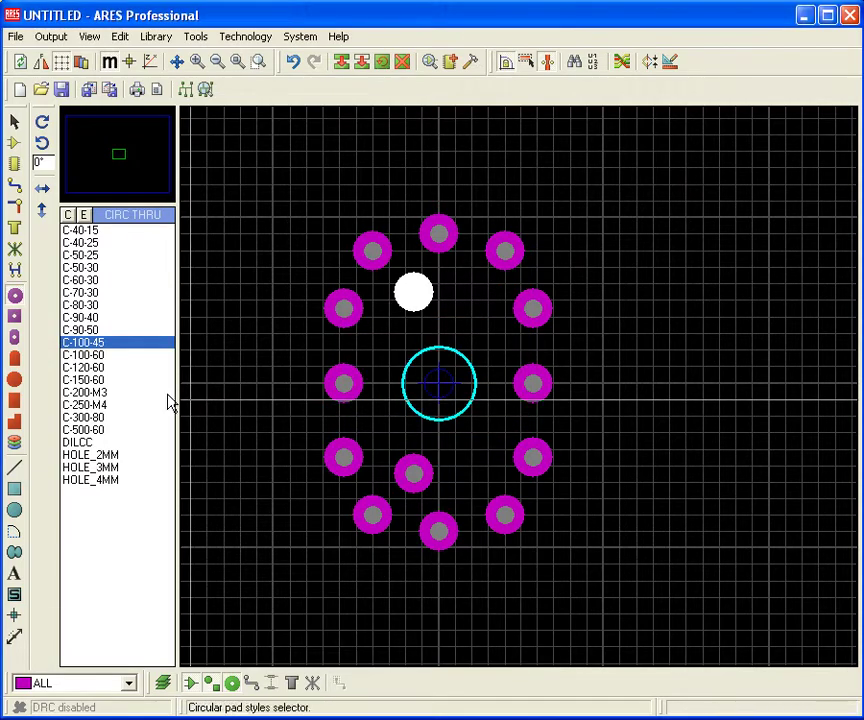
- Check the connector's body outline in the browser drawing and activate the 2D graphics line on the Top Silk layer
{"action": "key", "text": "alt+Tab"}
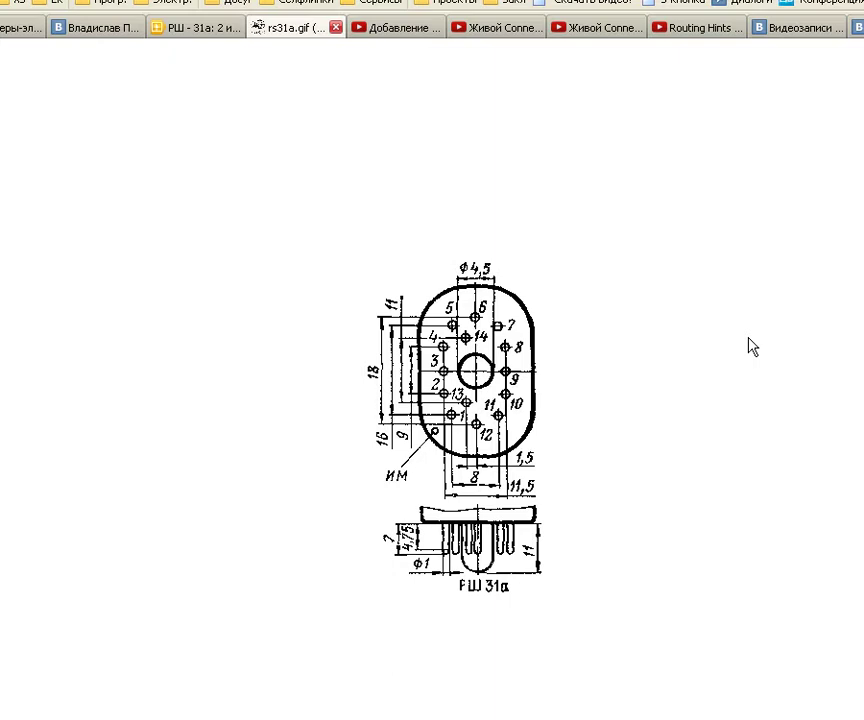
{"action": "key", "text": "alt+Tab"}
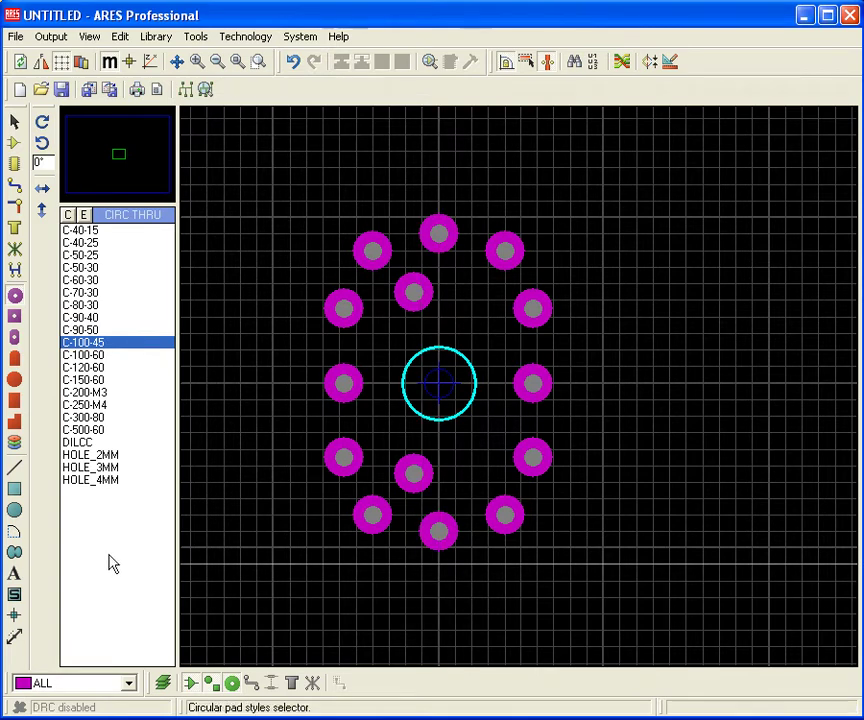
{"action": "left_click", "coordinate": [14, 470]}
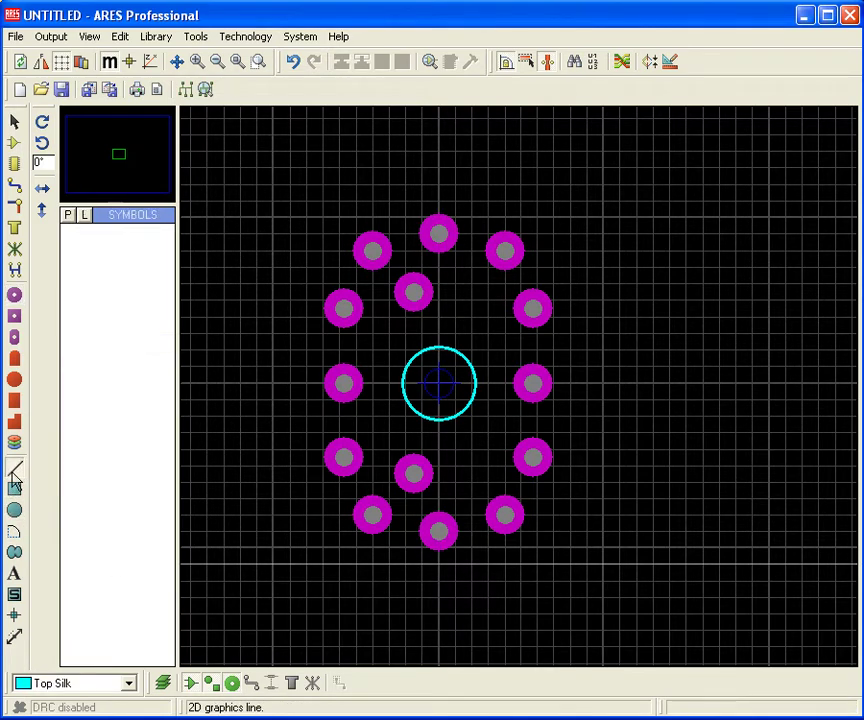
{"action": "left_click", "coordinate": [389, 580]}
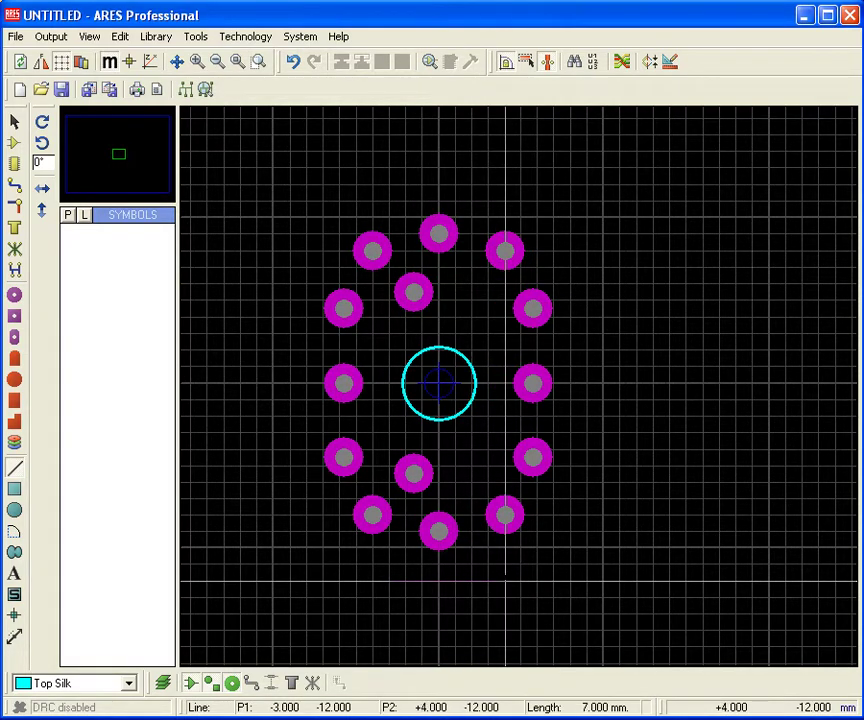
{"action": "left_click", "coordinate": [505, 580]}
{"action": "key", "text": "ctrl+z"}
- Draw a silk line below the pads from (-4, -12) to (4, -12) mm and a corner arc from (4, -12) to (9, -5) mm
{"action": "left_click", "coordinate": [373, 580]}
{"action": "left_click", "coordinate": [505, 580]}
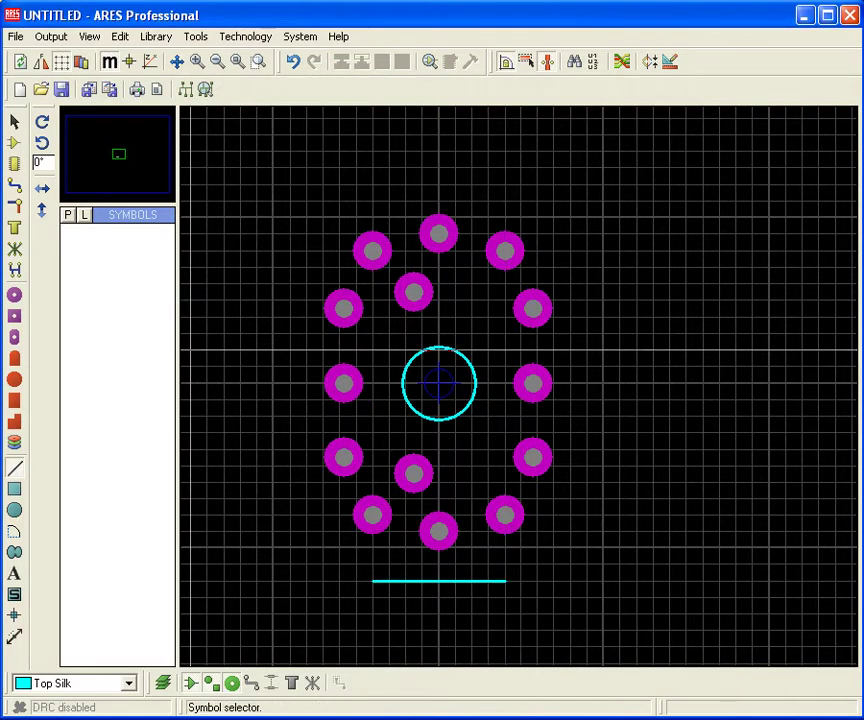
{"action": "left_click", "coordinate": [14, 531]}
{"action": "left_click", "coordinate": [505, 580]}
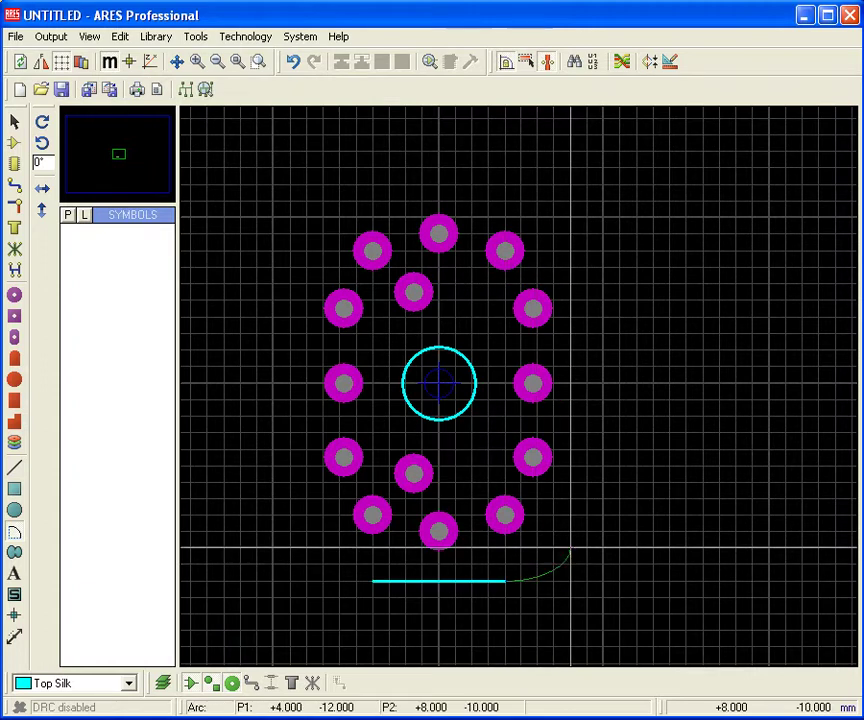
{"action": "left_click", "coordinate": [587, 464]}
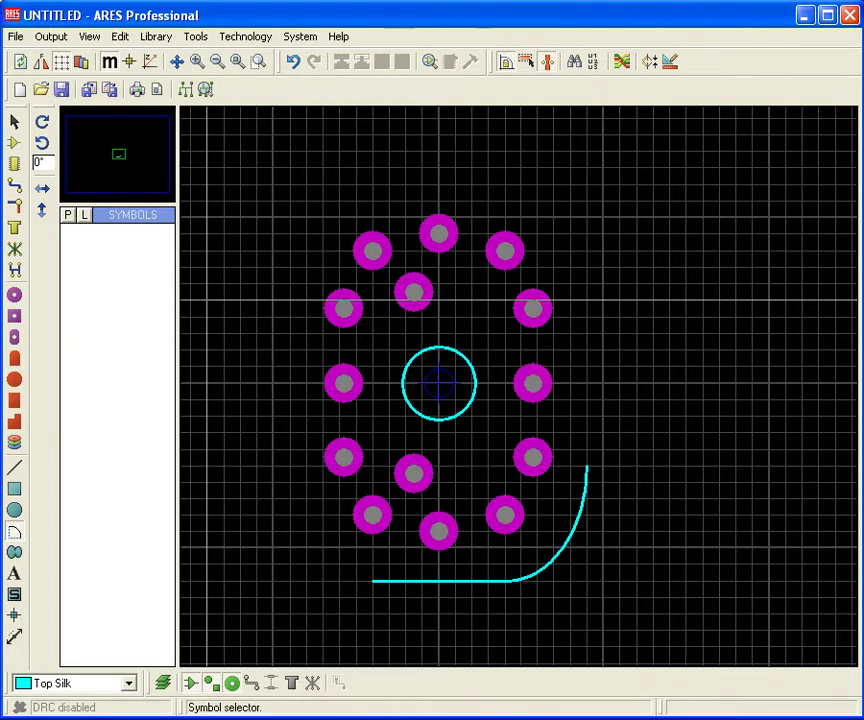
- Draw a 5 mm vertical silk line from the arc's end at (9, -5) up to (9, 0) mm
{"action": "left_click", "coordinate": [14, 467]}
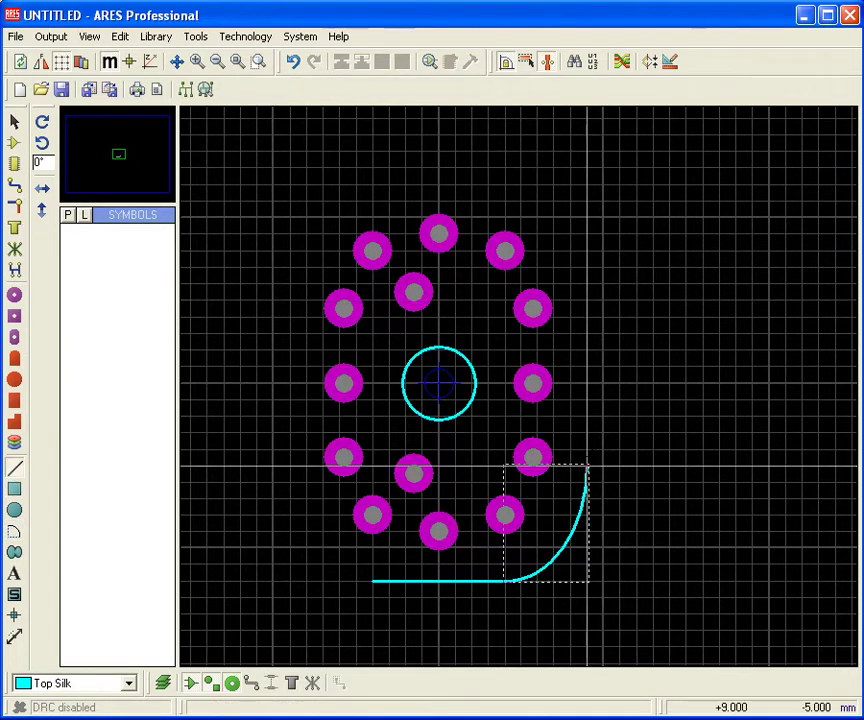
{"action": "left_click", "coordinate": [587, 465]}
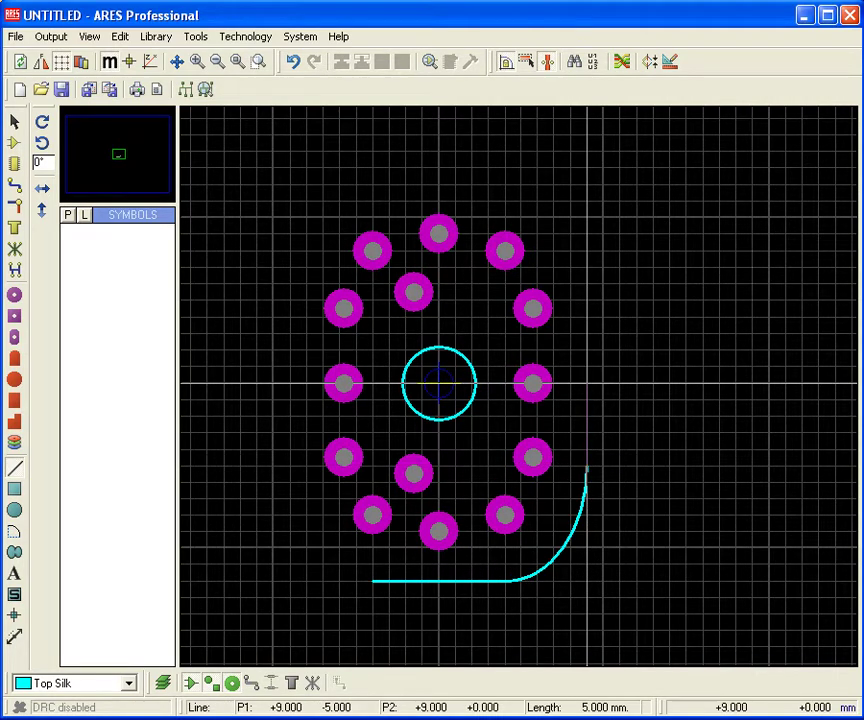
{"action": "left_click", "coordinate": [587, 383]}
{"action": "right_click", "coordinate": [721, 338]}
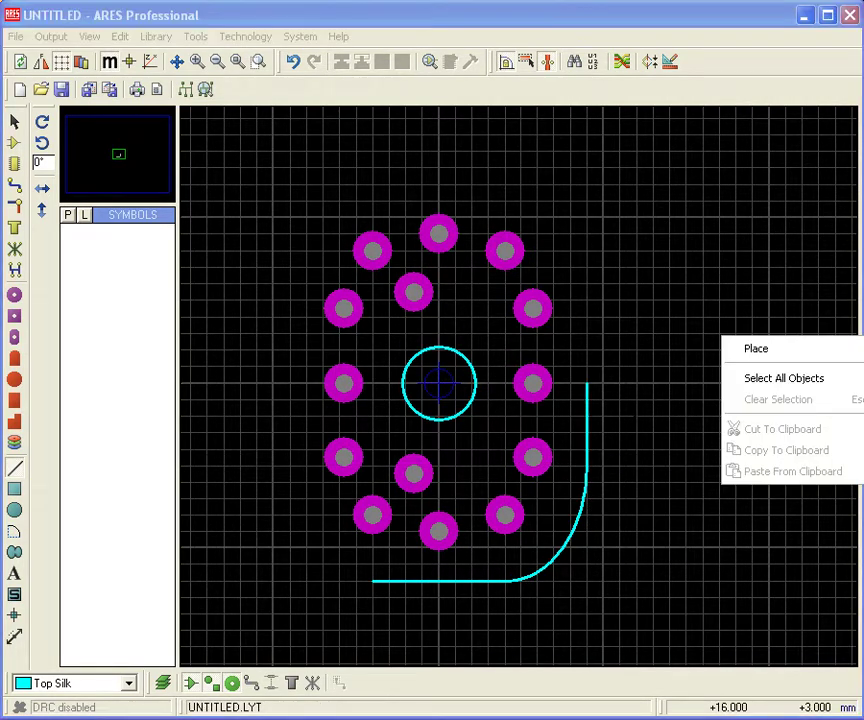
- Select the horizontal line, the corner arc and the vertical line of the outline together
{"action": "left_click", "coordinate": [14, 122]}
{"action": "left_click_drag", "start_coordinate": [618, 370], "coordinate": [390, 630]}
{"action": "left_click", "coordinate": [380, 645]}
{"action": "left_click", "coordinate": [460, 582]}
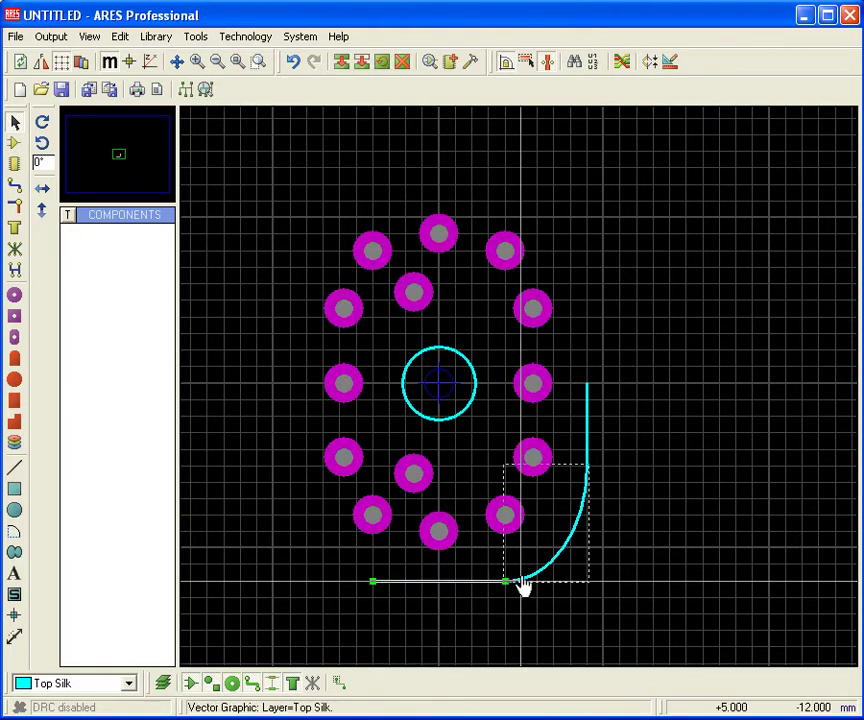
{"action": "left_click", "coordinate": [567, 557]}
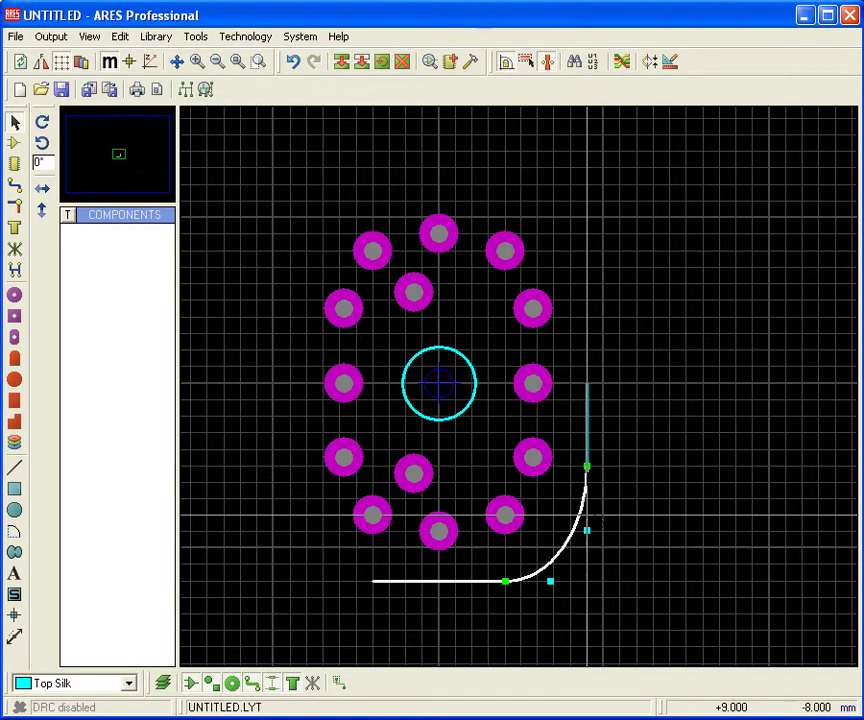
{"action": "left_click", "coordinate": [589, 432]}
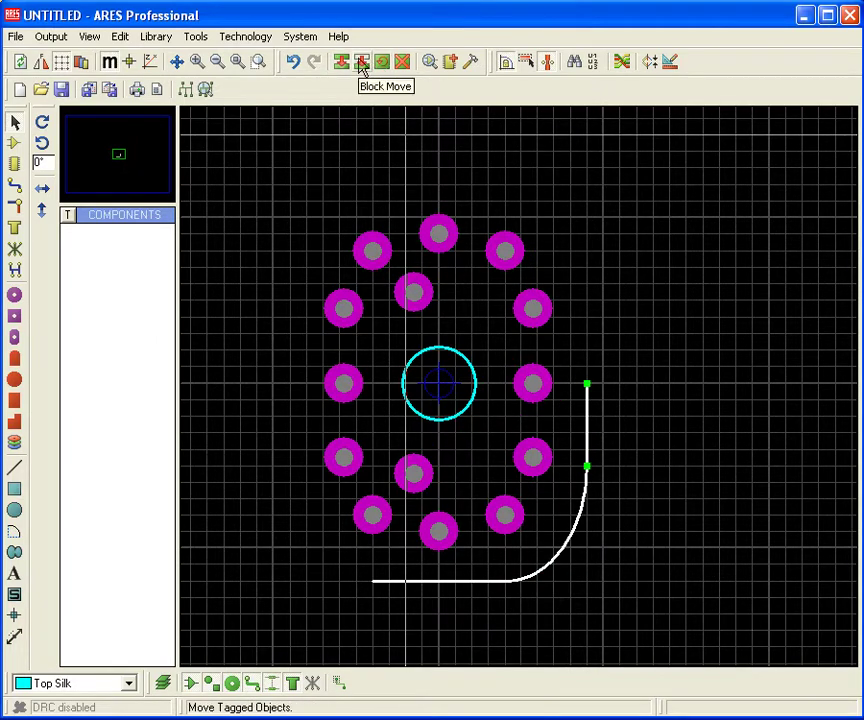
- Try block copying the selected outline to the empty area up and right, and undo the copy together with the vertical line
{"action": "left_click", "coordinate": [343, 63]}
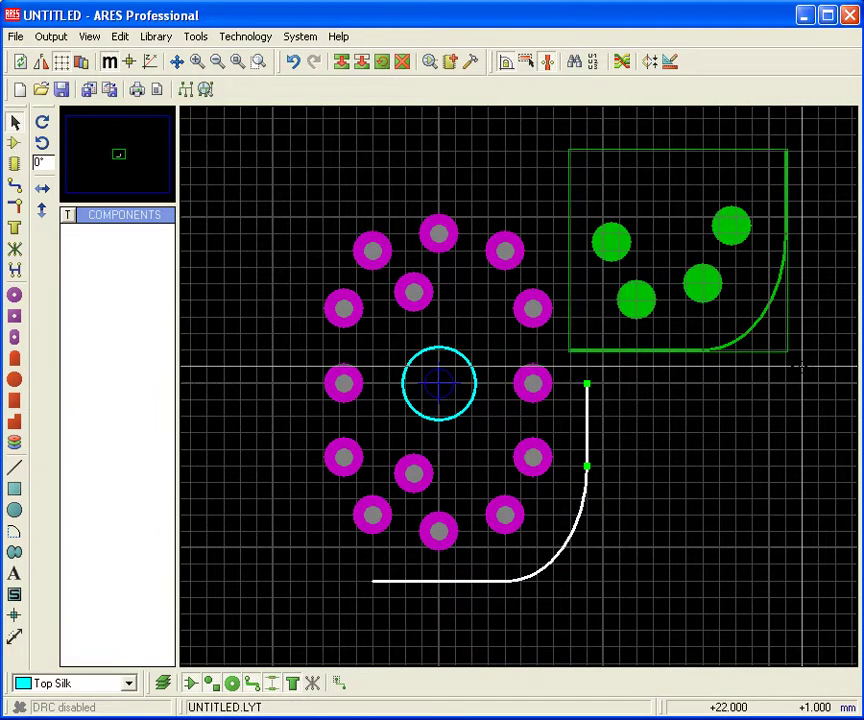
{"action": "left_click", "coordinate": [800, 368]}
{"action": "left_click_drag", "start_coordinate": [612, 243], "coordinate": [636, 299]}
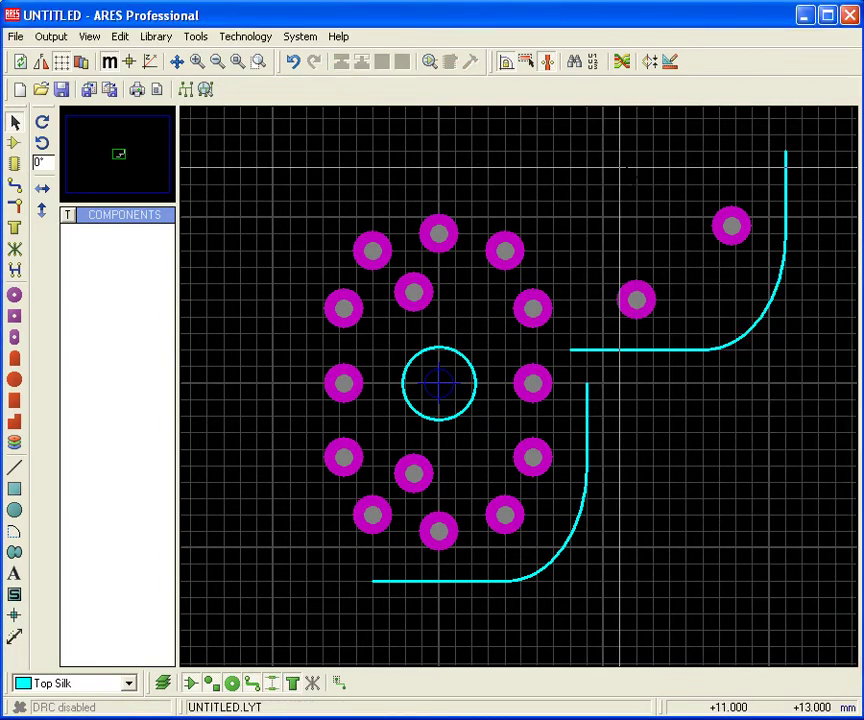
{"action": "key", "text": "ctrl+z"}
{"action": "key", "text": "ctrl+z"}
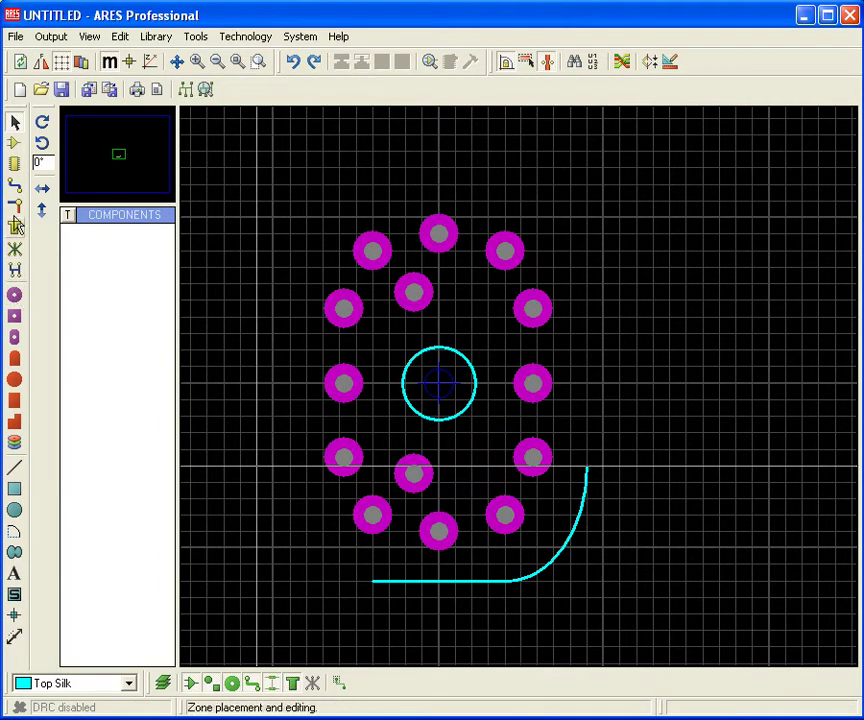
- Draw the lower-left corner arc of the outline from (-4, -12) to (-9, -5) mm
{"action": "left_click", "coordinate": [14, 468]}
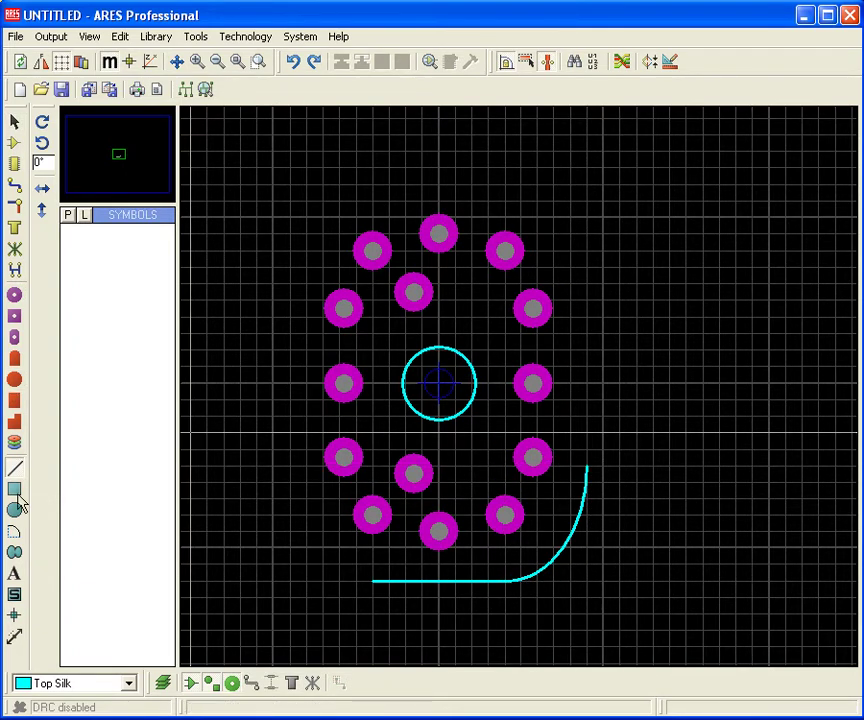
{"action": "left_click", "coordinate": [14, 531]}
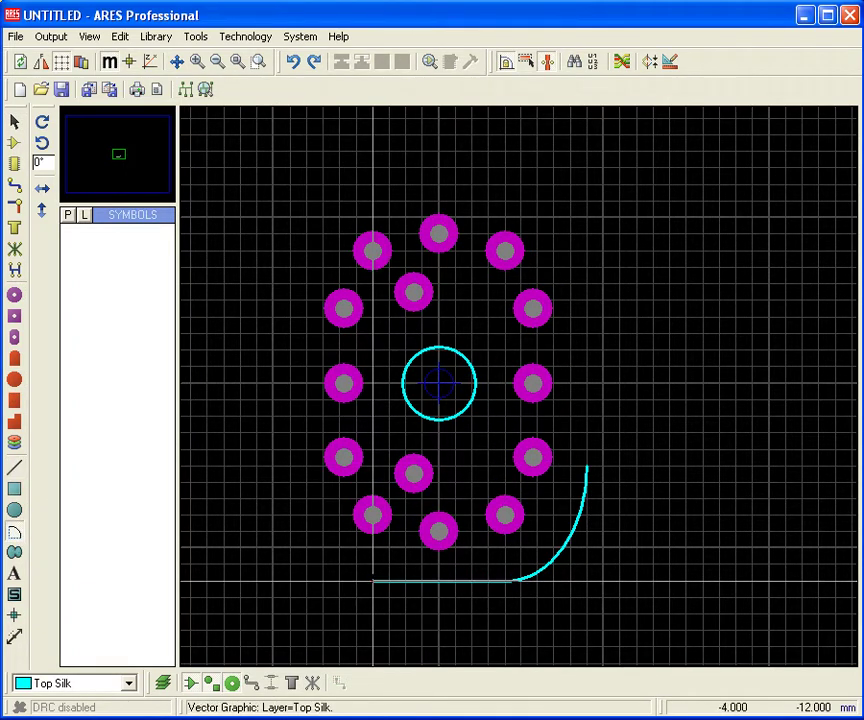
{"action": "left_click", "coordinate": [372, 580]}
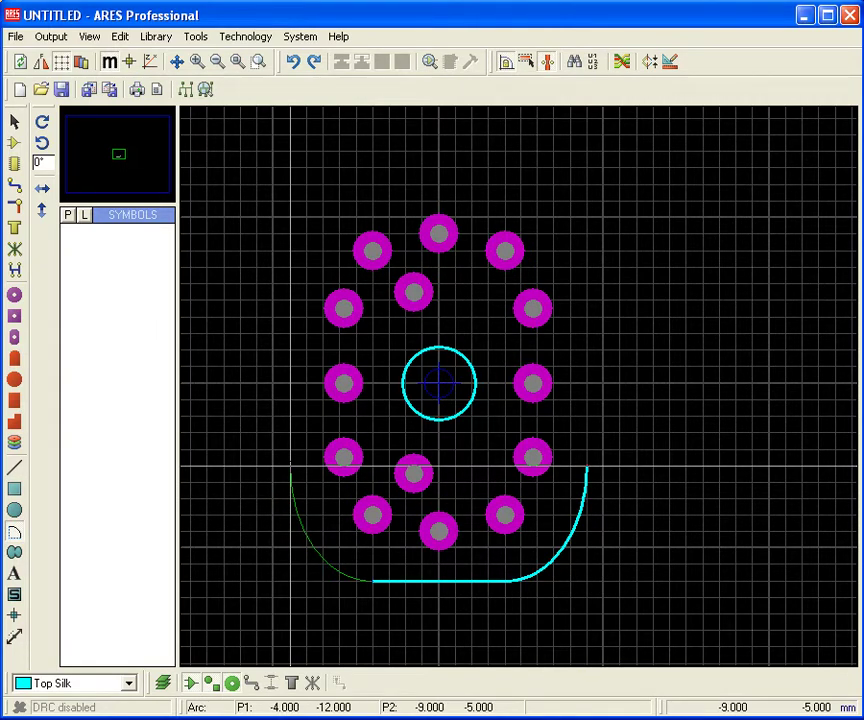
{"action": "left_click", "coordinate": [290, 470]}
- Draw the outline's two vertical side lines, each 10 mm long, from Y -5 to Y 5 mm at X -9 and X 9 mm
{"action": "left_click", "coordinate": [14, 467]}
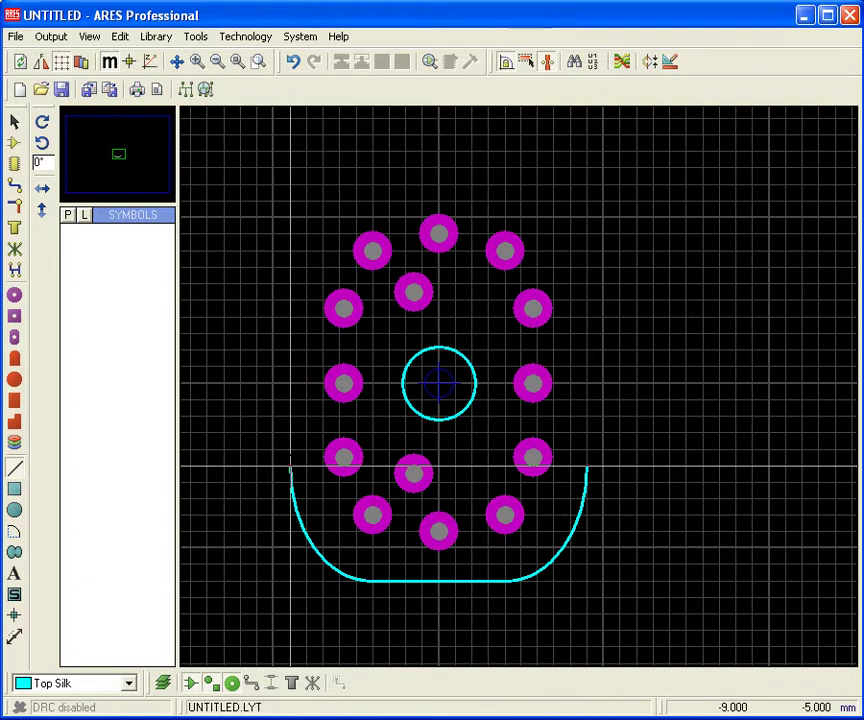
{"action": "left_click", "coordinate": [290, 467]}
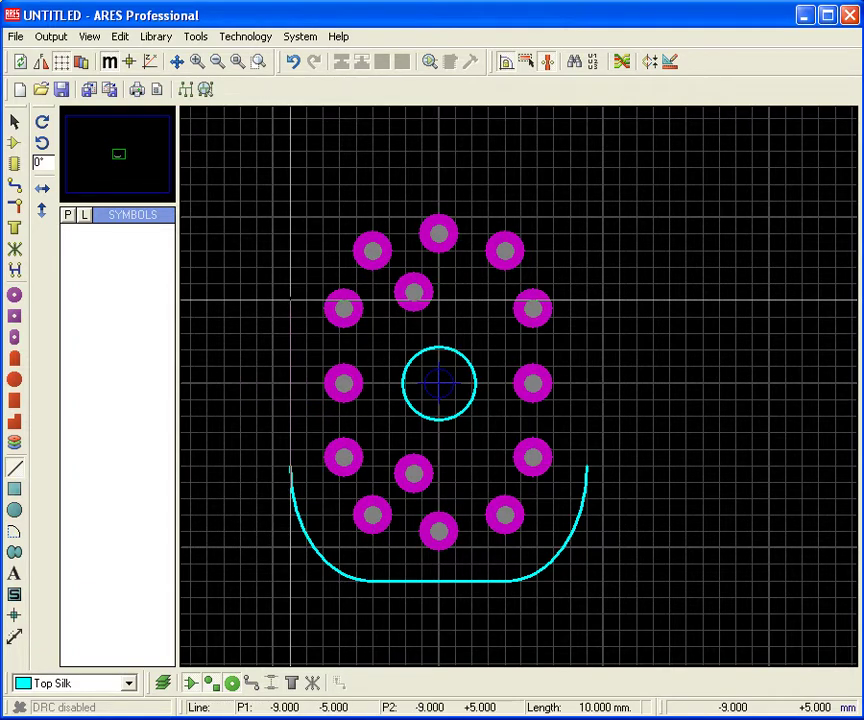
{"action": "left_click", "coordinate": [290, 300]}
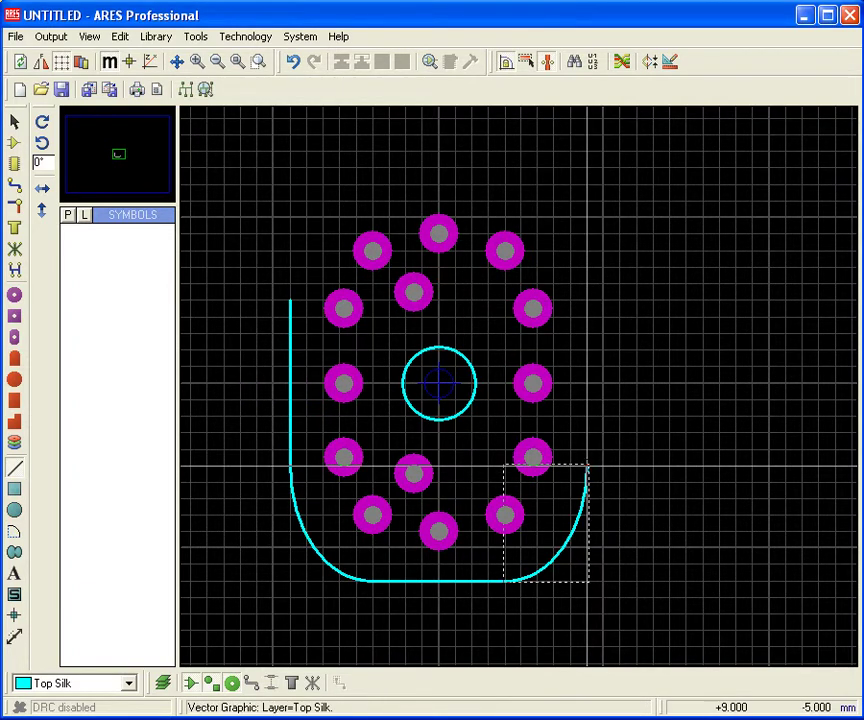
{"action": "left_click", "coordinate": [588, 467]}
{"action": "left_click", "coordinate": [588, 300]}
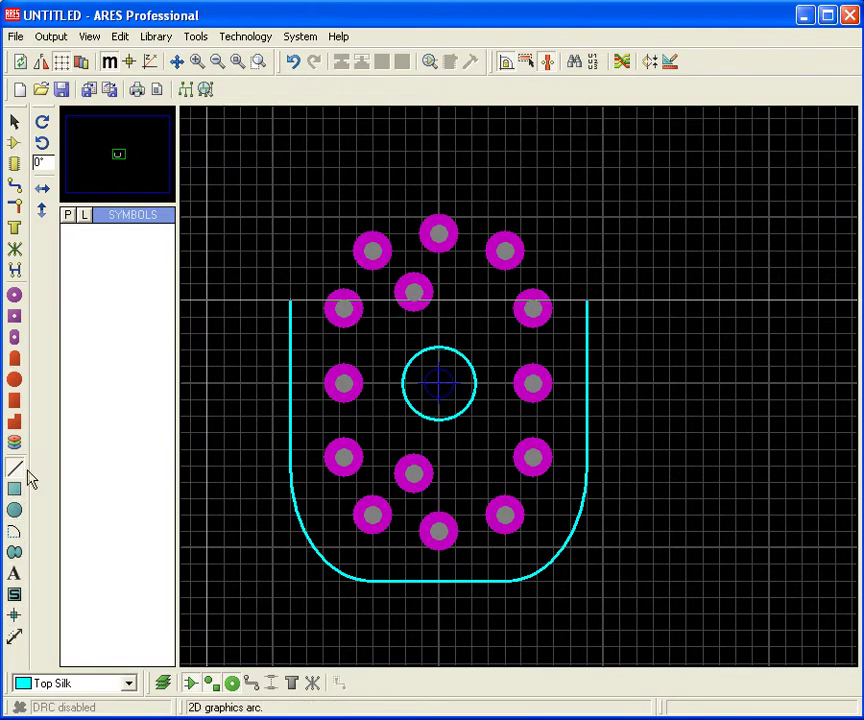
- Draw the outline's two upper corner arcs, from (-9, 5) to (-4, 12) mm and from (9, 5) to (4, 12) mm
{"action": "left_click", "coordinate": [14, 531]}
{"action": "left_click", "coordinate": [290, 300]}
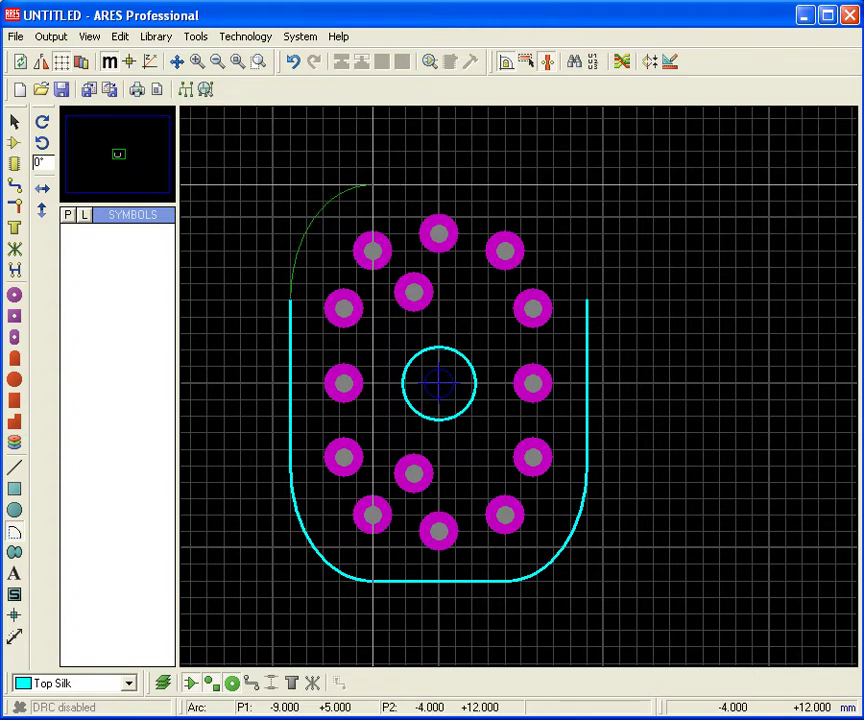
{"action": "left_click", "coordinate": [373, 185]}
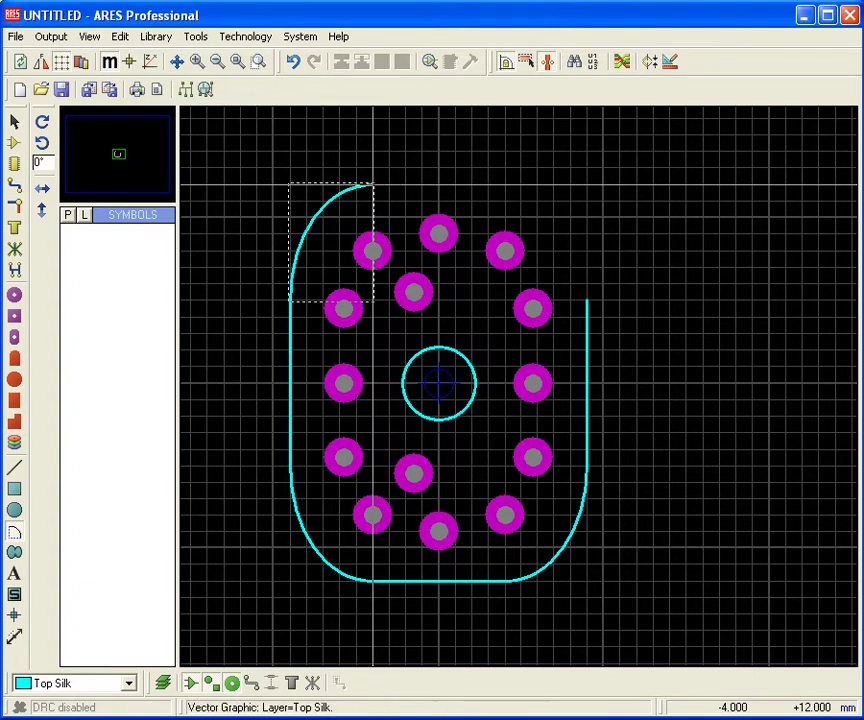
{"action": "left_click", "coordinate": [587, 300]}
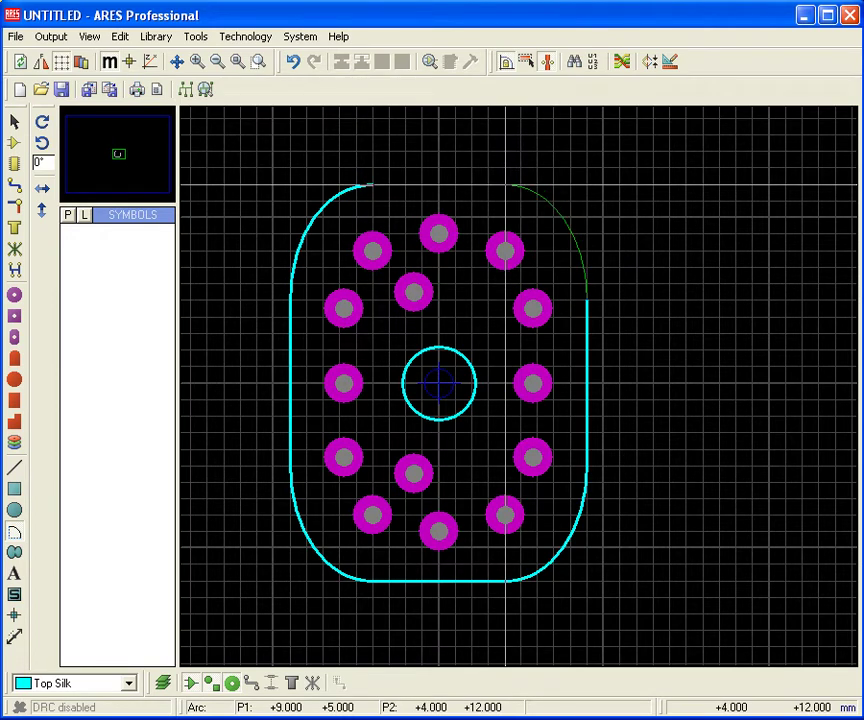
{"action": "left_click", "coordinate": [505, 185]}
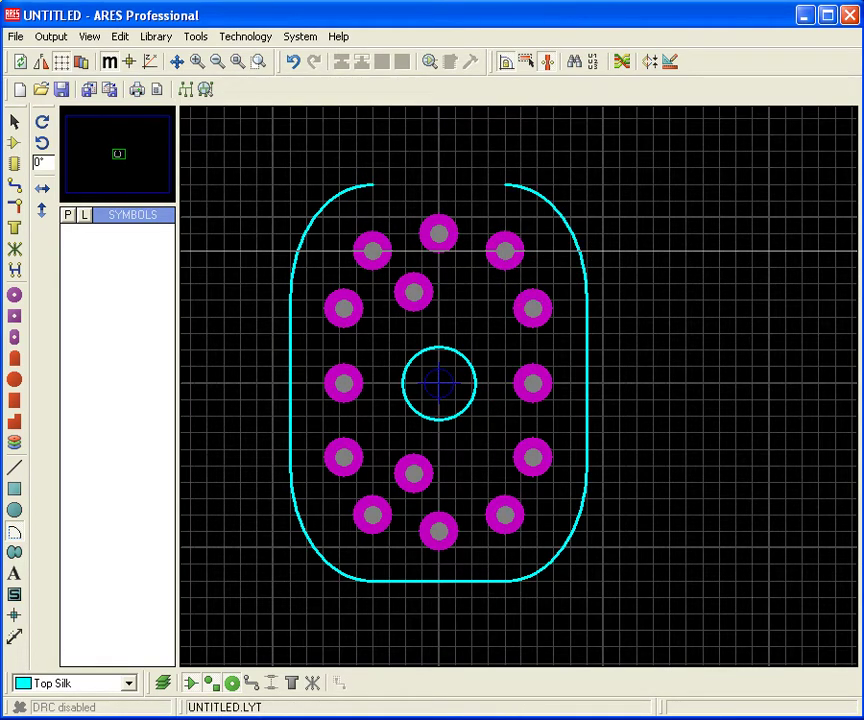
- Close the outline with a horizontal line from (-4, 12) to (4, 12) mm
{"action": "left_click", "coordinate": [14, 468]}
{"action": "left_click", "coordinate": [372, 185]}
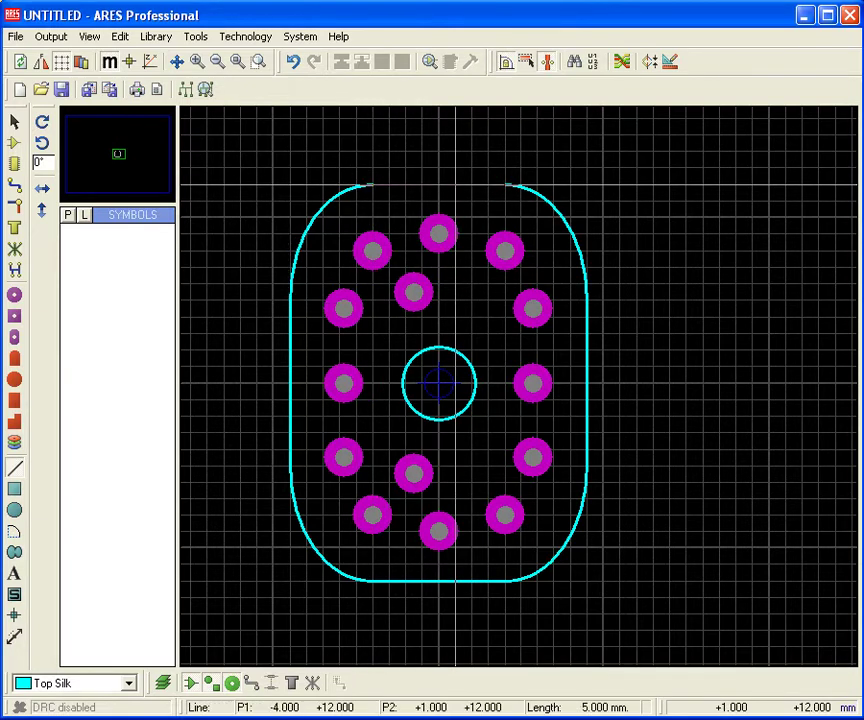
{"action": "left_click", "coordinate": [505, 185]}
{"action": "key", "text": "F7"}
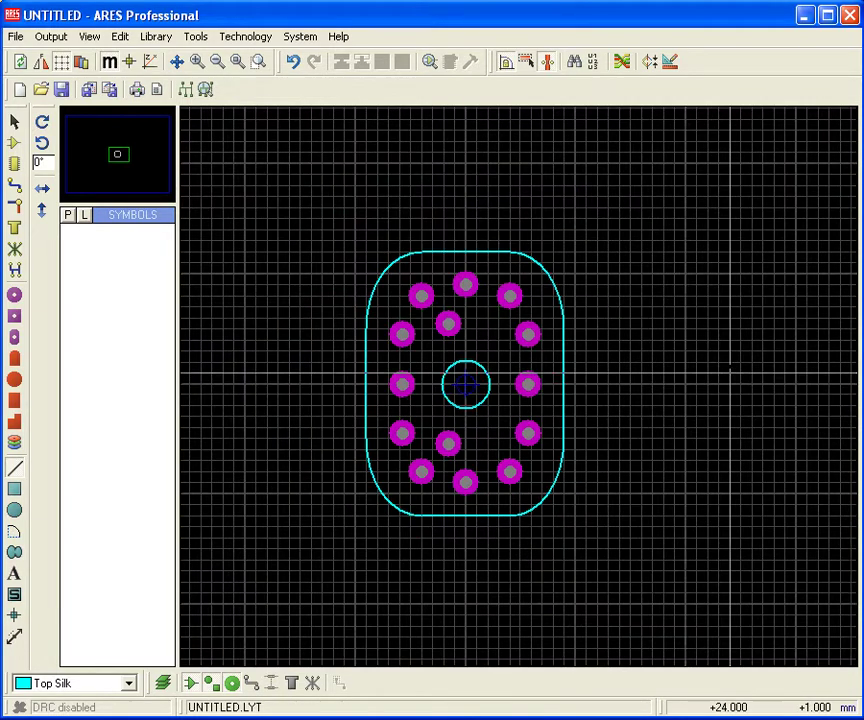
- Check the pin numbering on the connector drawing in the browser and give the pad at (-4, -8) mm number 1
{"action": "key", "text": "alt+Tab"}
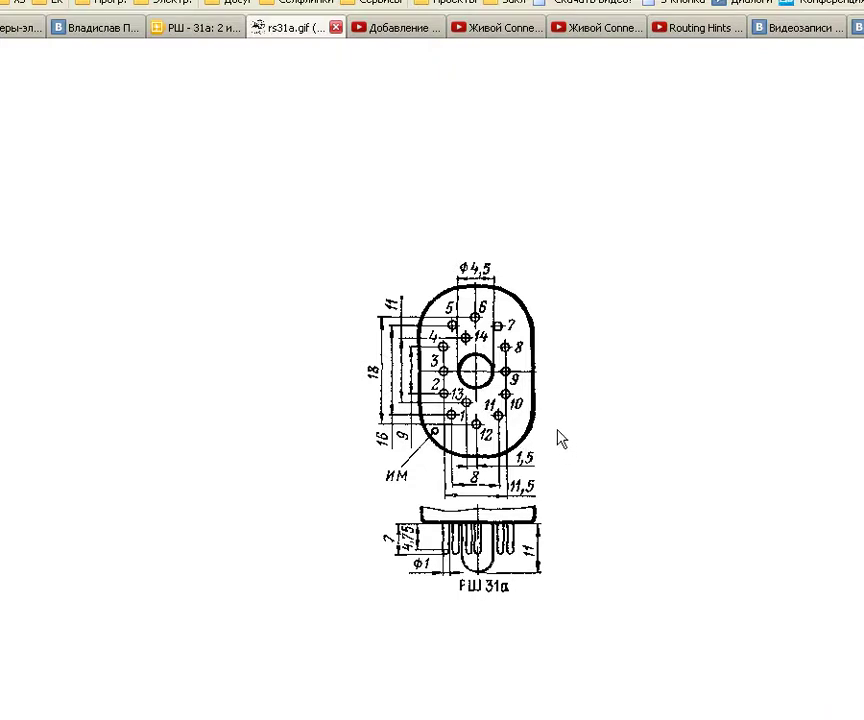
{"action": "key", "text": "alt+Tab"}
{"action": "key", "text": "alt+Tab"}
{"action": "key", "text": "alt+Tab"}
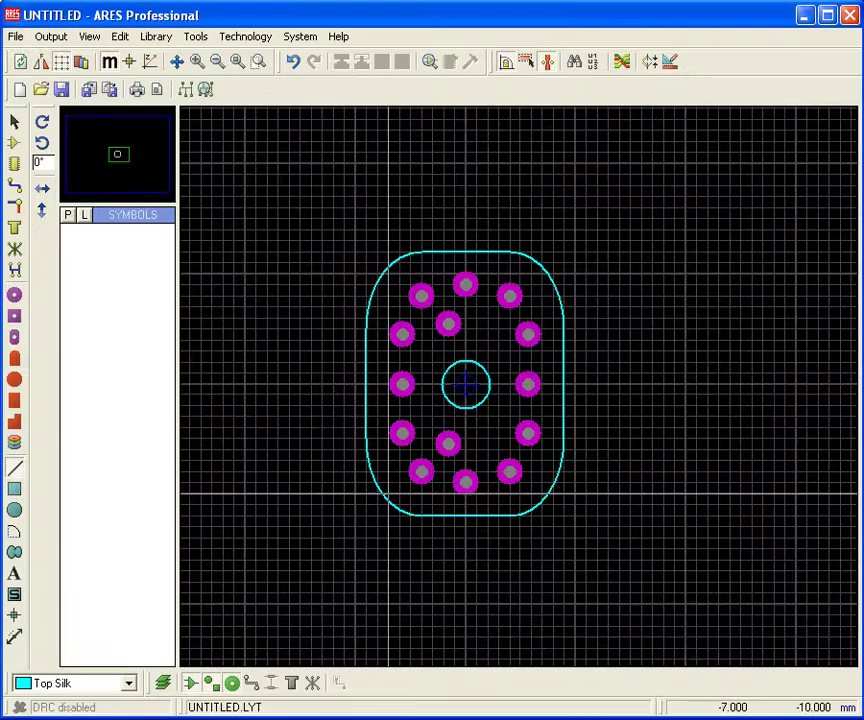
{"action": "mouse_move", "coordinate": [437, 470]}
{"action": "left_mouse_down"}
{"action": "mouse_move", "coordinate": [184, 155]}
{"action": "mouse_move", "coordinate": [90, 238]}
{"action": "left_mouse_up"}
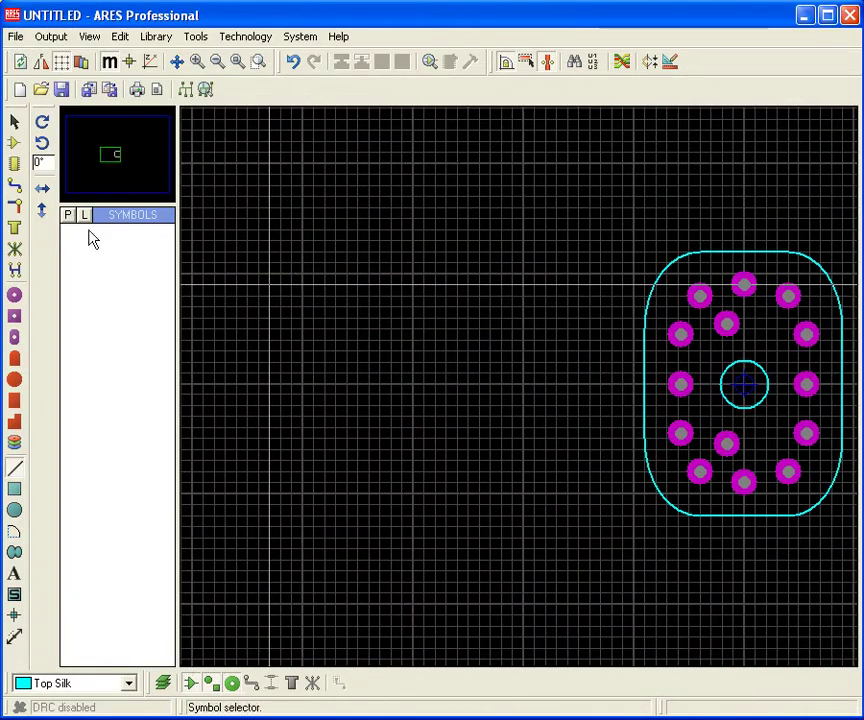
{"action": "left_click", "coordinate": [15, 121]}
{"action": "scroll", "coordinate": [613, 451], "scroll_direction": "down", "scroll_amount": 2}
{"action": "scroll", "coordinate": [613, 451], "scroll_direction": "up", "scroll_amount": 3}
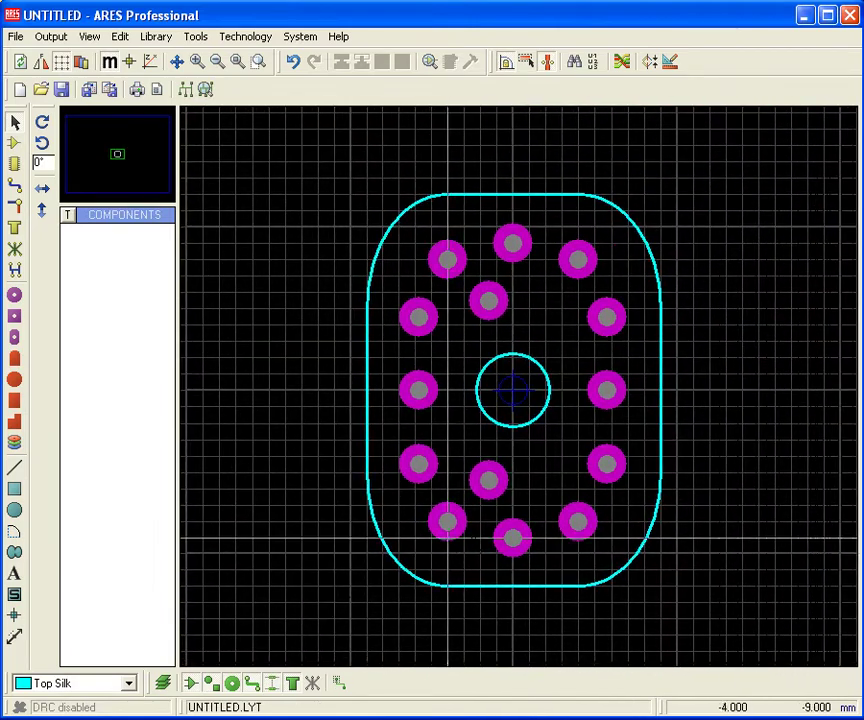
{"action": "double_click", "coordinate": [445, 523]}
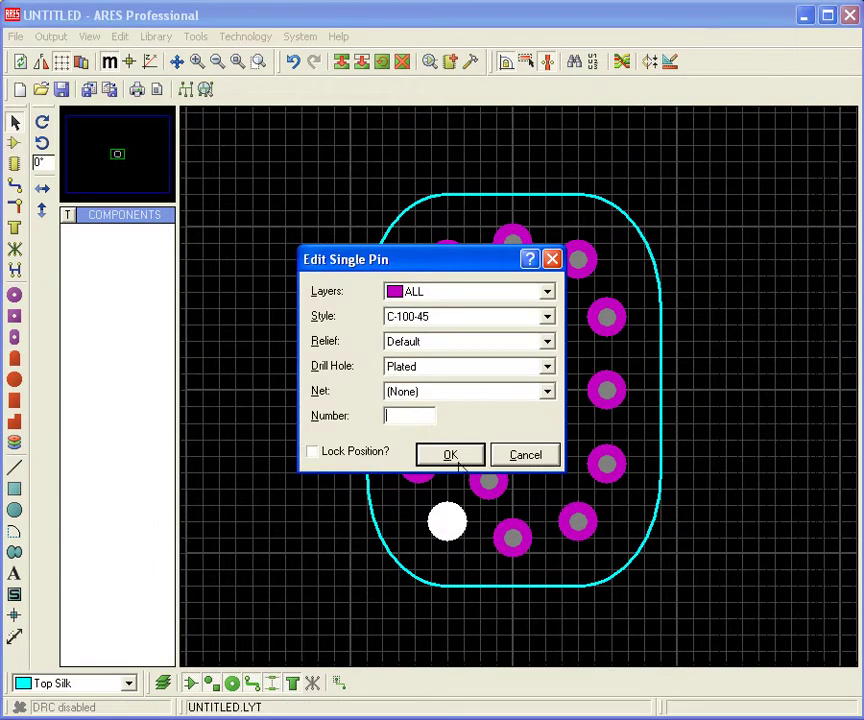
{"action": "left_click", "coordinate": [447, 455]}
- Compare with the connector drawing in the browser and give number 2 to the lowest pad of the left column
{"action": "key", "text": "alt+Tab"}
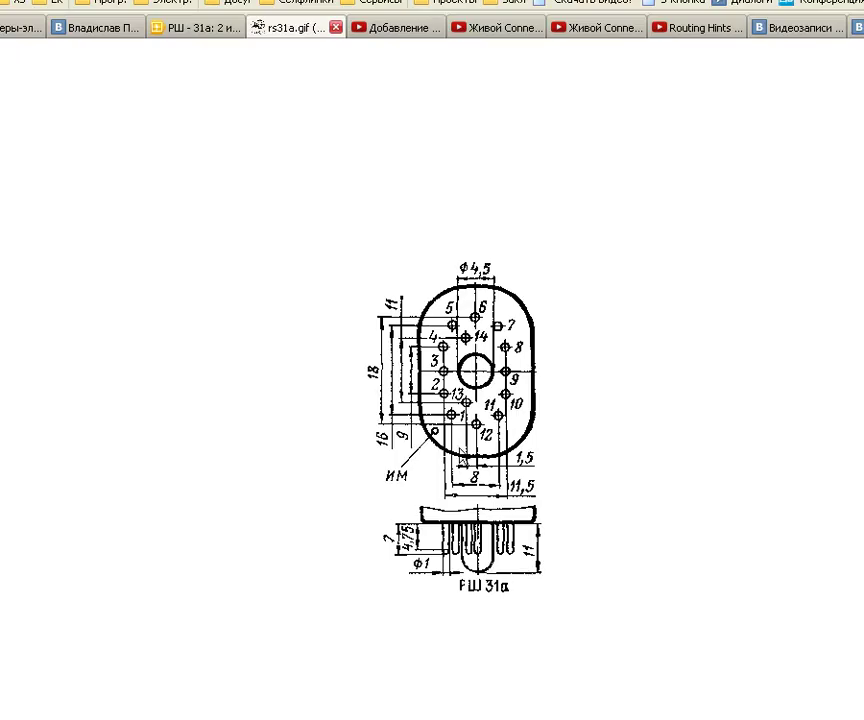
{"action": "key", "text": "alt+Tab"}
{"action": "key", "text": "alt+Tab"}
{"action": "key", "text": "alt+Tab"}
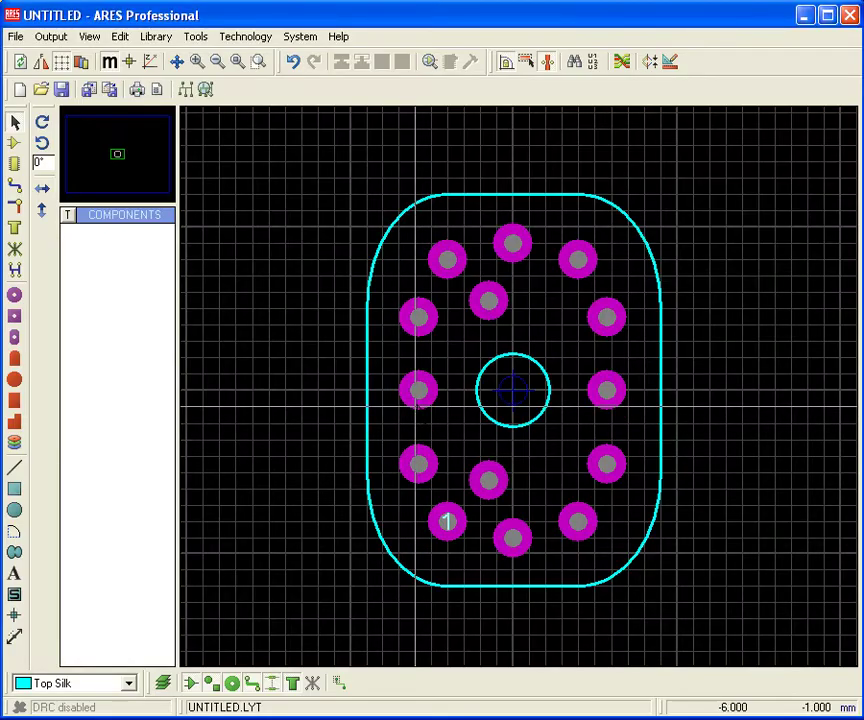
{"action": "double_click", "coordinate": [417, 465]}
{"action": "left_click", "coordinate": [414, 410]}
{"action": "type", "text": "2"}
{"action": "key", "text": "Return"}
- Number the middle pad of the left column 3 and the pad above it 4
{"action": "double_click", "coordinate": [417, 398]}
{"action": "left_click", "coordinate": [405, 419]}
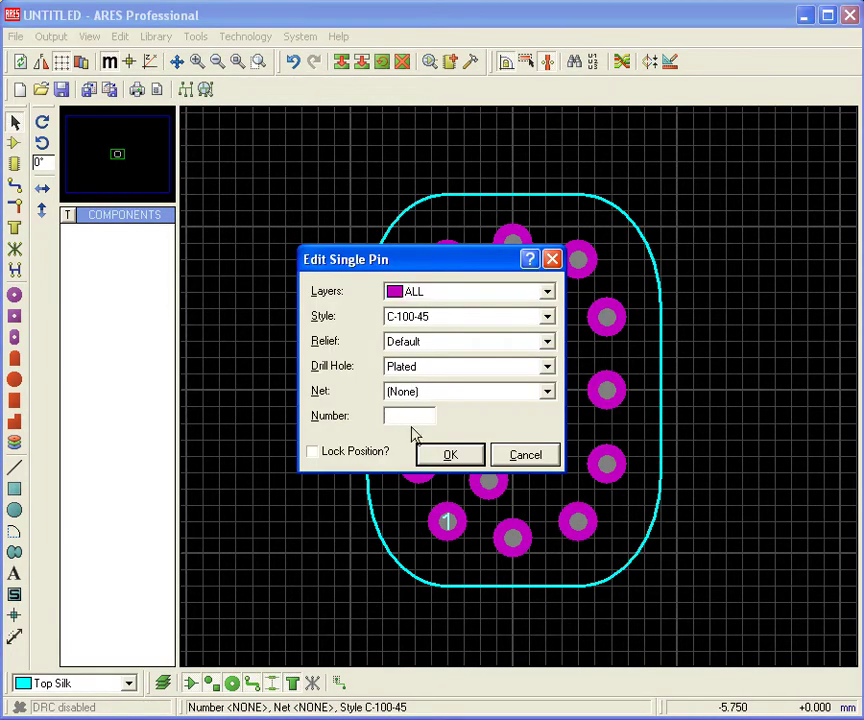
{"action": "type", "text": "3"}
{"action": "key", "text": "Return"}
{"action": "double_click", "coordinate": [419, 315]}
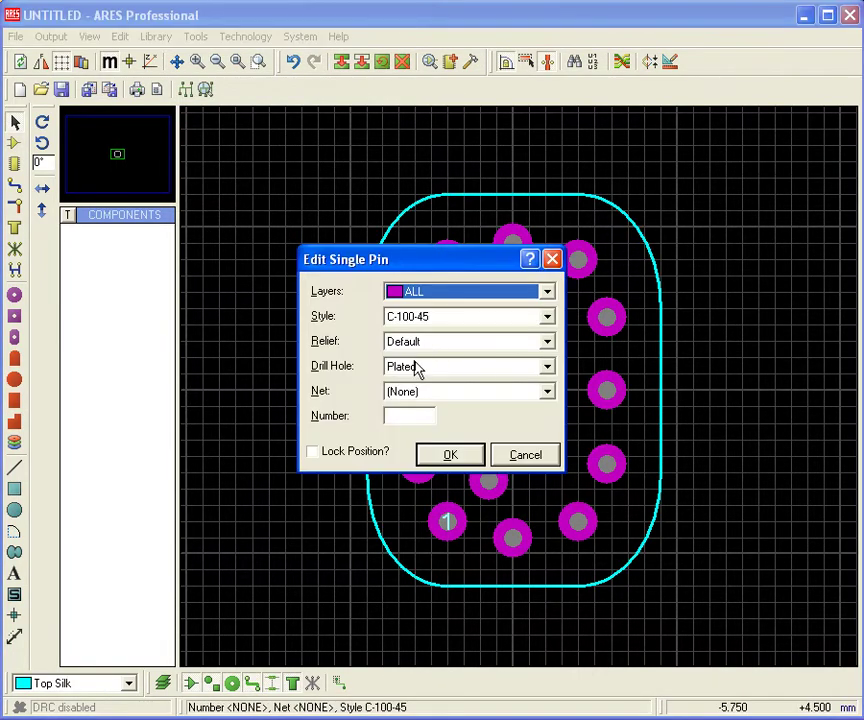
{"action": "left_click", "coordinate": [424, 414]}
{"action": "type", "text": "4"}
{"action": "key", "text": "Return"}
- Check the connector drawing in the browser and give the pad at (-4, 8) mm number 5
{"action": "key", "text": "alt+Tab"}
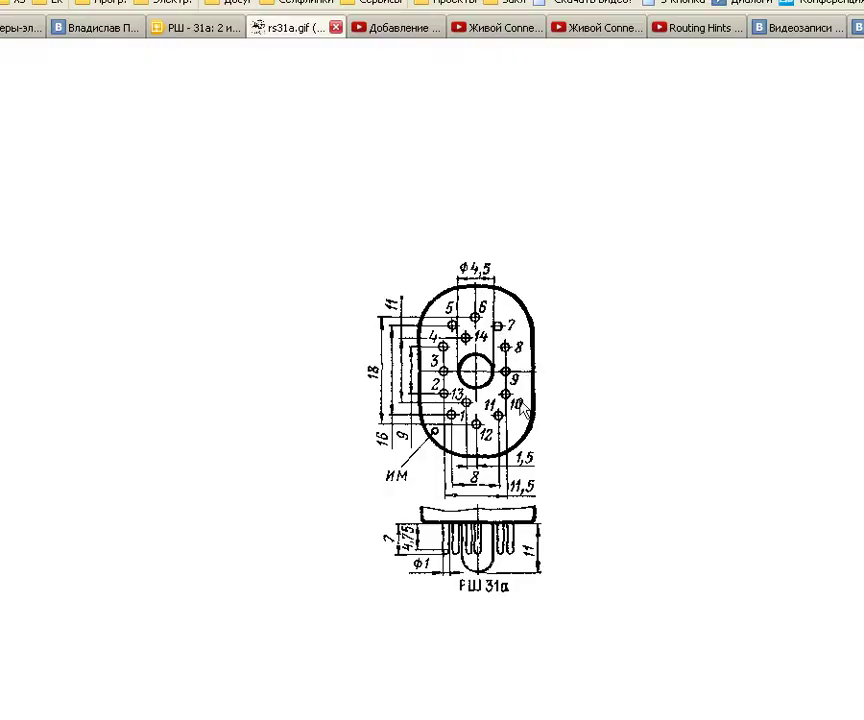
{"action": "key", "text": "alt+Tab"}
{"action": "double_click", "coordinate": [447, 257]}
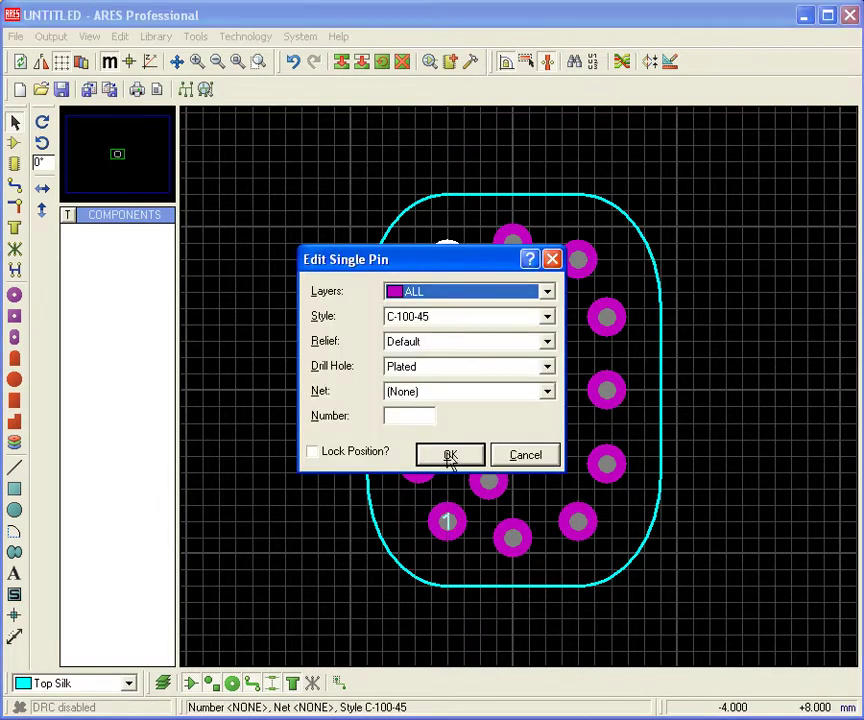
{"action": "left_click", "coordinate": [421, 414]}
{"action": "type", "text": "5"}
{"action": "key", "text": "Return"}
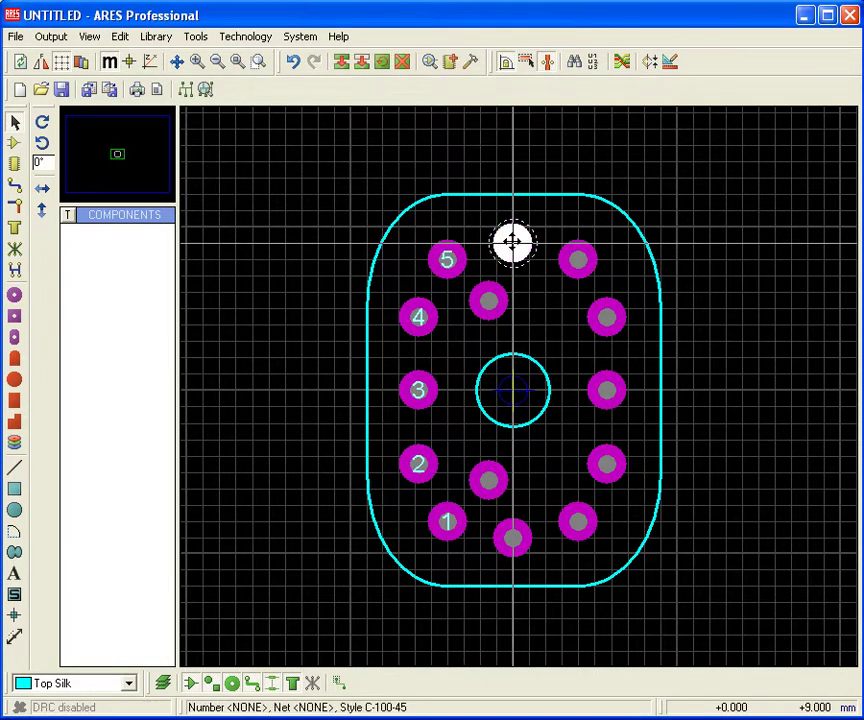
- Number the top centre pad at (0, 9) mm 6 and the pad at (4, 8) mm 7
{"action": "double_click", "coordinate": [512, 247]}
{"action": "left_click", "coordinate": [409, 413]}
{"action": "type", "text": "6"}
{"action": "left_click", "coordinate": [447, 453]}
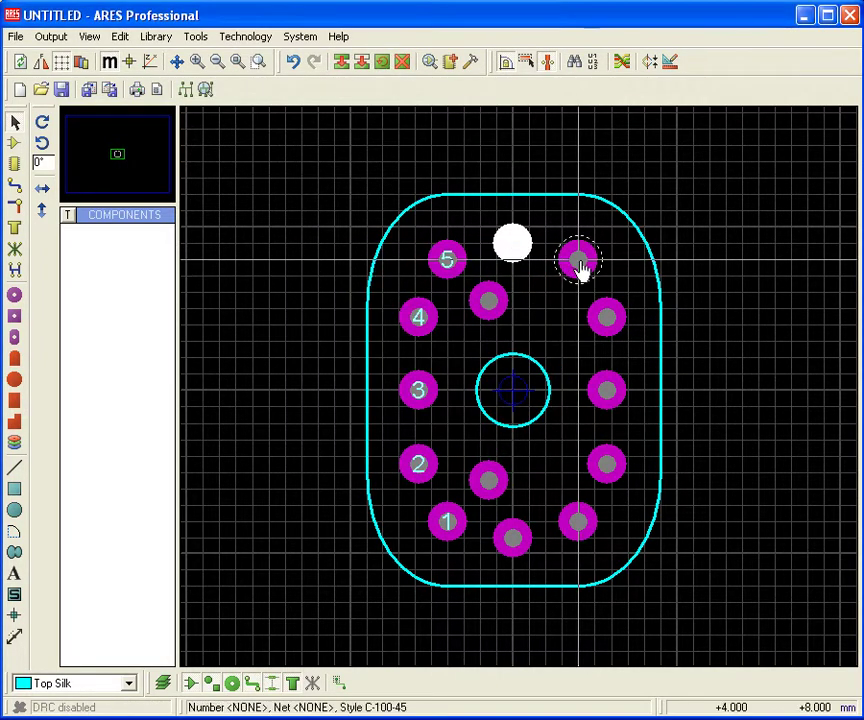
{"action": "double_click", "coordinate": [580, 265]}
{"action": "left_click", "coordinate": [410, 414]}
{"action": "left_click", "coordinate": [447, 453]}
- Compare with the connector drawing in the browser and give number 8 to the highest pad of the right column
{"action": "key", "text": "alt+Tab"}
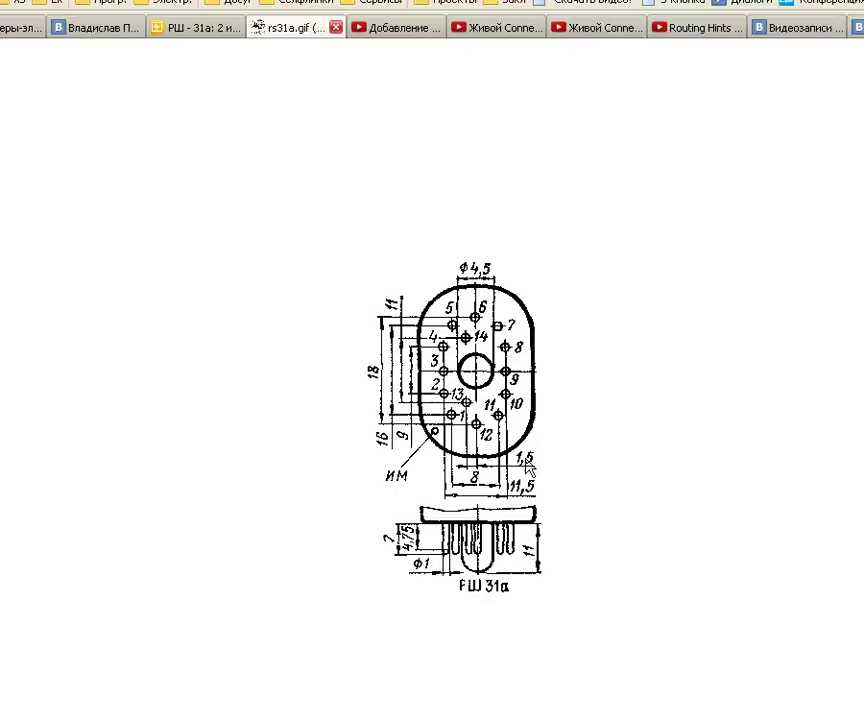
{"action": "key", "text": "alt+Tab"}
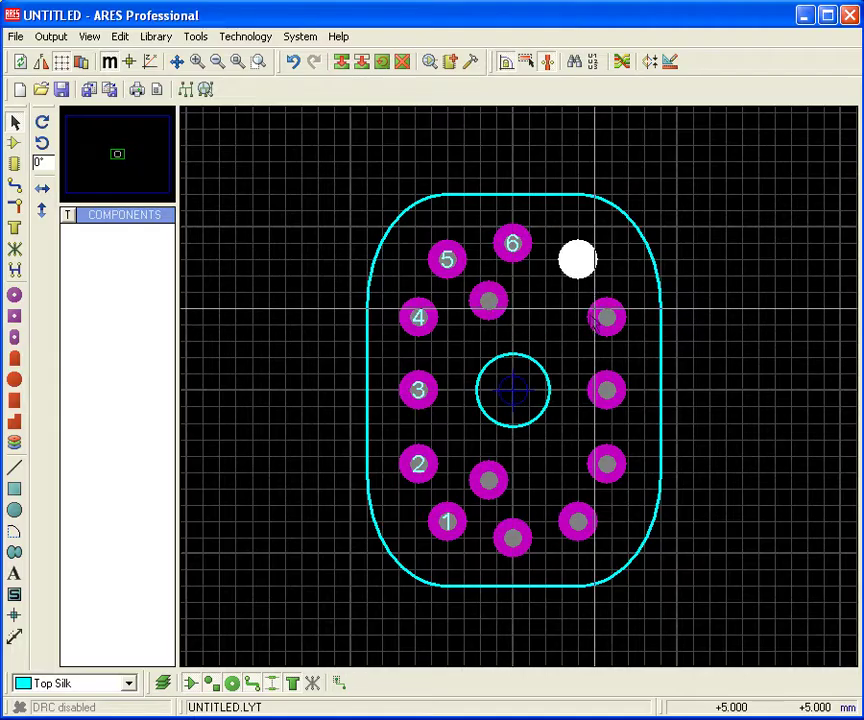
{"action": "double_click", "coordinate": [607, 320]}
{"action": "key", "text": "Tab"}
{"action": "key", "text": "Tab"}
{"action": "key", "text": "Tab"}
{"action": "key", "text": "Tab"}
{"action": "key", "text": "Tab"}
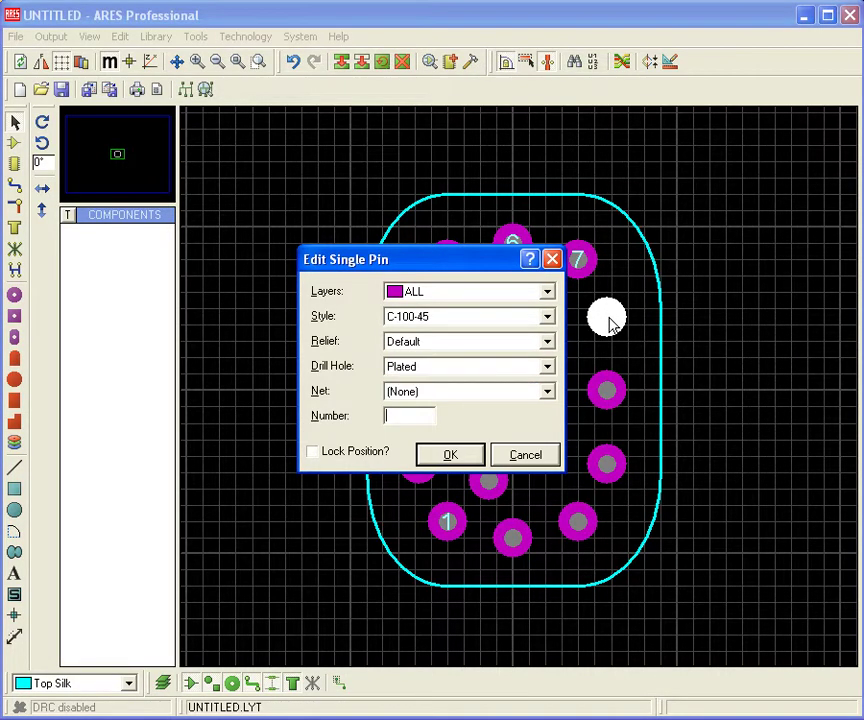
{"action": "type", "text": "8"}
{"action": "key", "text": "Return"}
- Number the middle pad of the right column 9 and the pad below it 10
{"action": "double_click", "coordinate": [607, 390]}
{"action": "key", "text": "Tab"}
{"action": "key", "text": "Tab"}
{"action": "key", "text": "Tab"}
{"action": "key", "text": "Tab"}
{"action": "key", "text": "Tab"}
{"action": "type", "text": "9"}
{"action": "key", "text": "Return"}
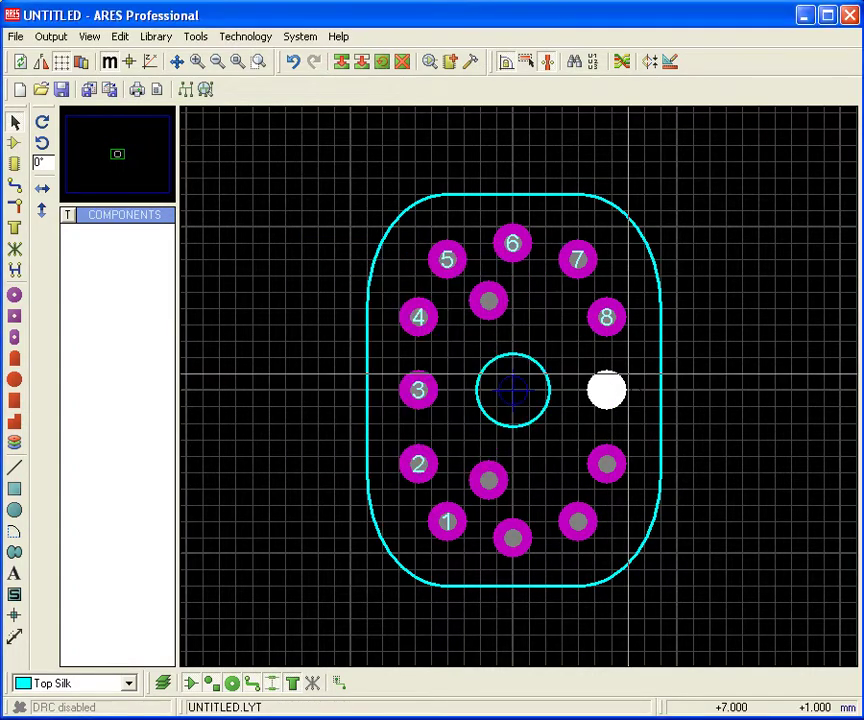
{"action": "double_click", "coordinate": [607, 462]}
{"action": "key", "text": "Escape"}
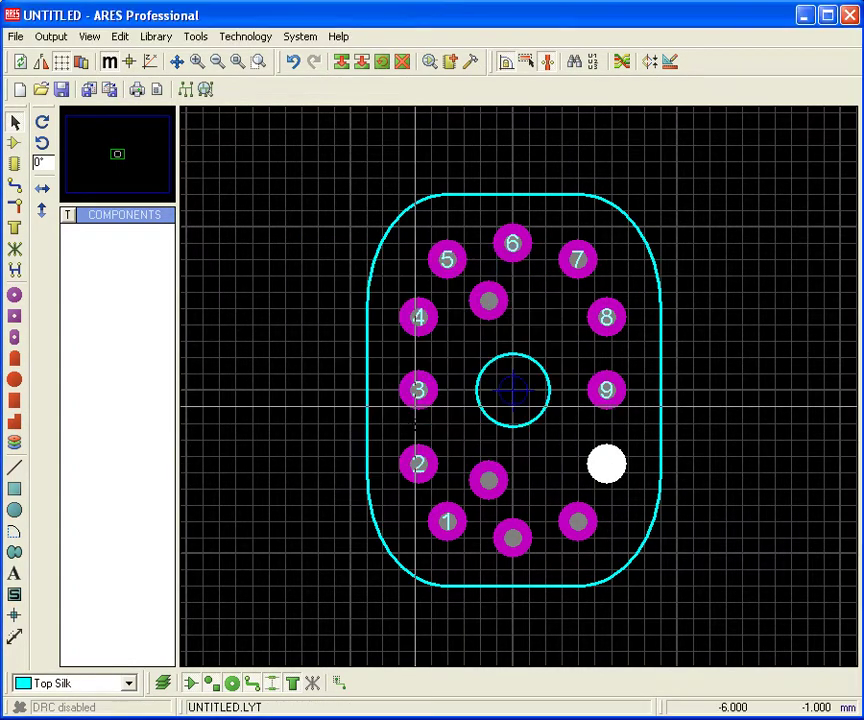
- Check the connector drawing in the browser and give the pad at (4, -8) mm number 11
{"action": "key", "text": "alt+Tab"}
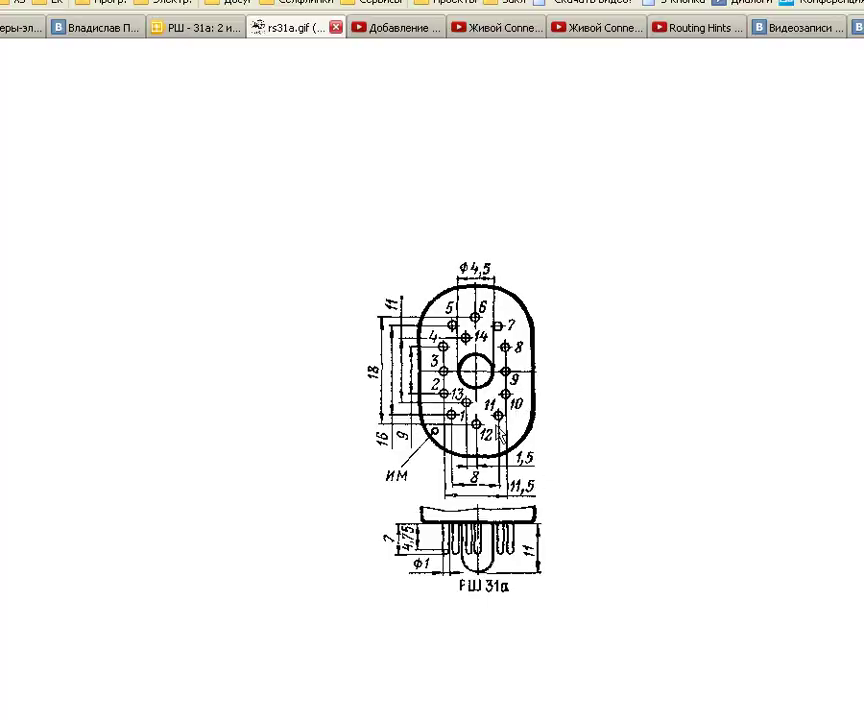
{"action": "key", "text": "alt+Tab"}
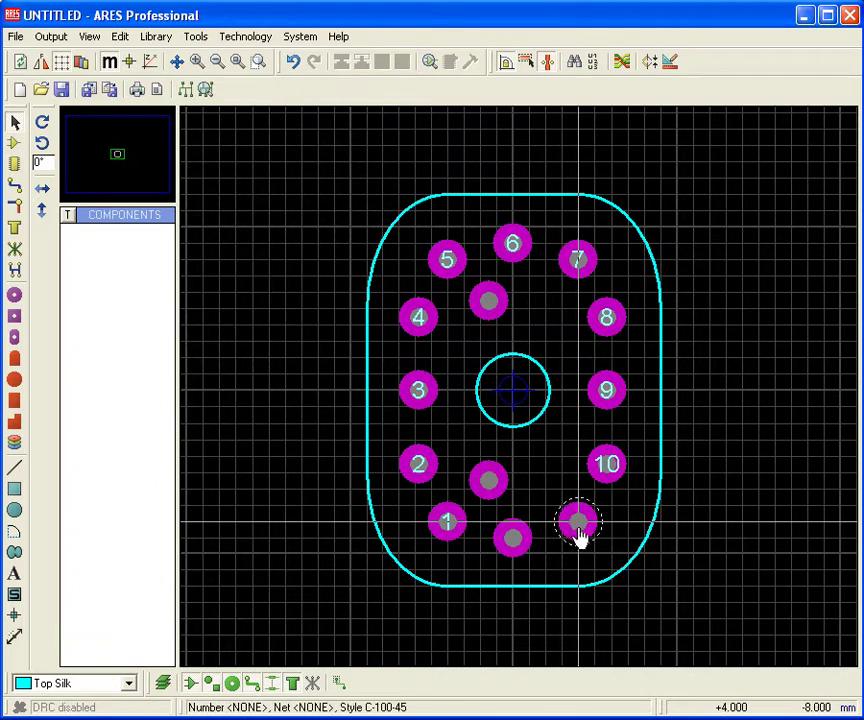
{"action": "double_click", "coordinate": [578, 520]}
{"action": "key", "text": "Tab"}
{"action": "key", "text": "Tab"}
{"action": "key", "text": "Tab"}
{"action": "key", "text": "Tab"}
{"action": "key", "text": "Tab"}
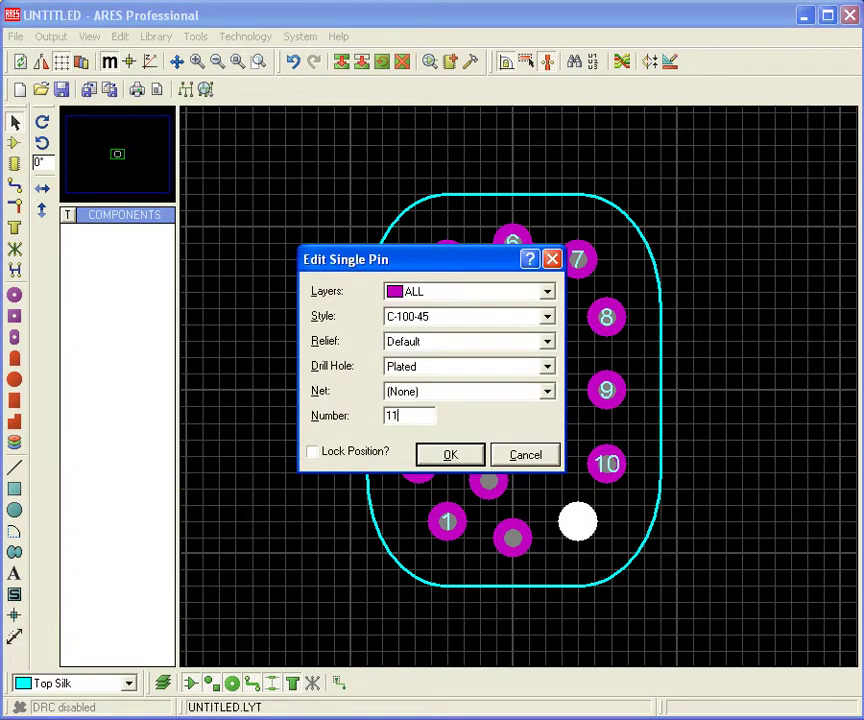
{"action": "type", "text": "11"}
{"action": "key", "text": "Return"}
- Check the connector drawing in the browser and give the bottom centre pad at (0, -9) mm number 12
{"action": "key", "text": "alt+Tab"}
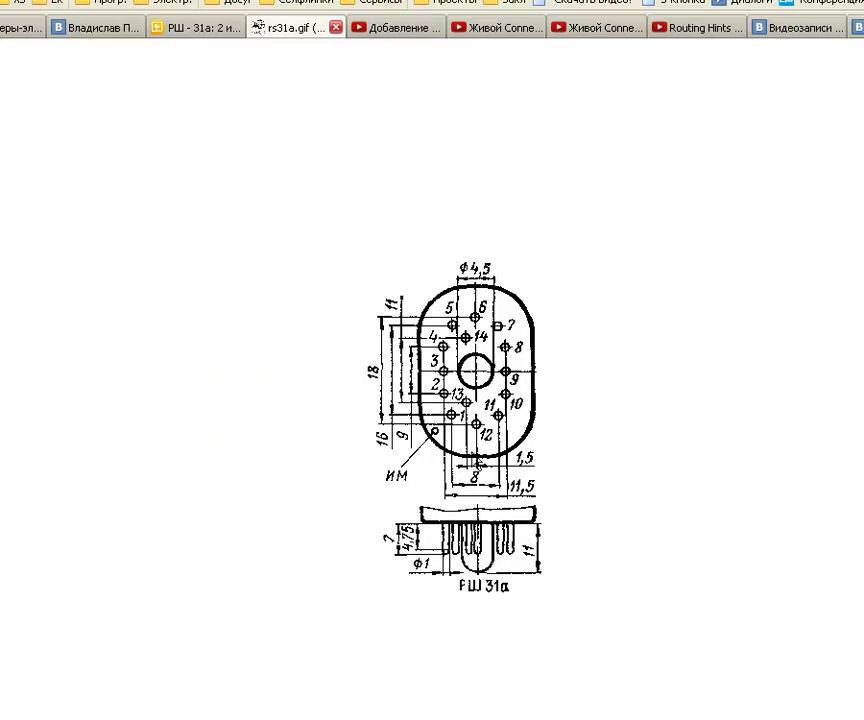
{"action": "key", "text": "alt+Tab"}
{"action": "double_click", "coordinate": [512, 537]}
{"action": "key", "text": "Tab"}
{"action": "key", "text": "Tab"}
{"action": "key", "text": "Tab"}
{"action": "key", "text": "Tab"}
{"action": "key", "text": "Tab"}
{"action": "key", "text": "Escape"}
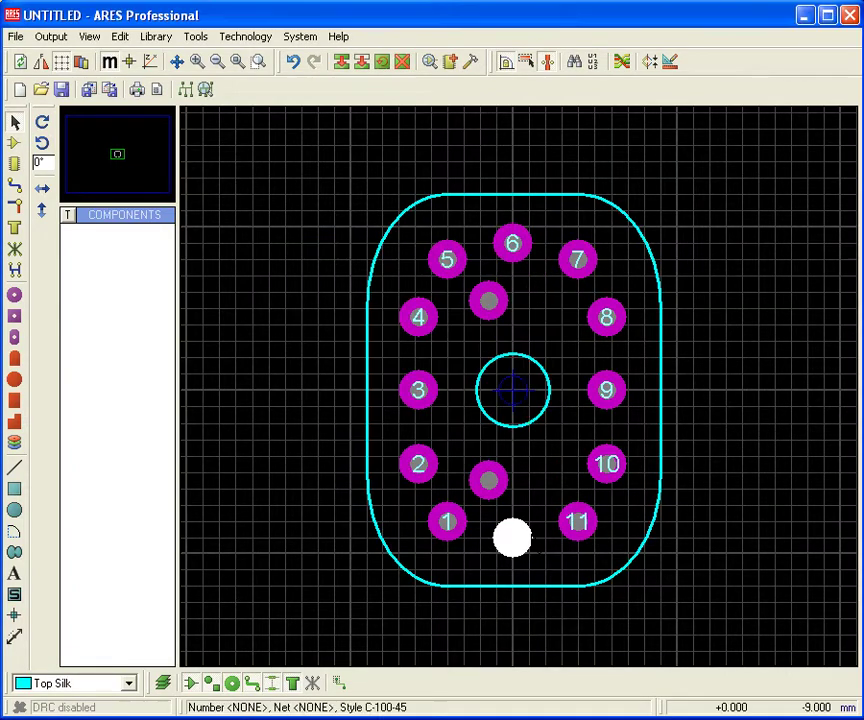
{"action": "double_click", "coordinate": [512, 537]}
{"action": "left_click", "coordinate": [418, 418]}
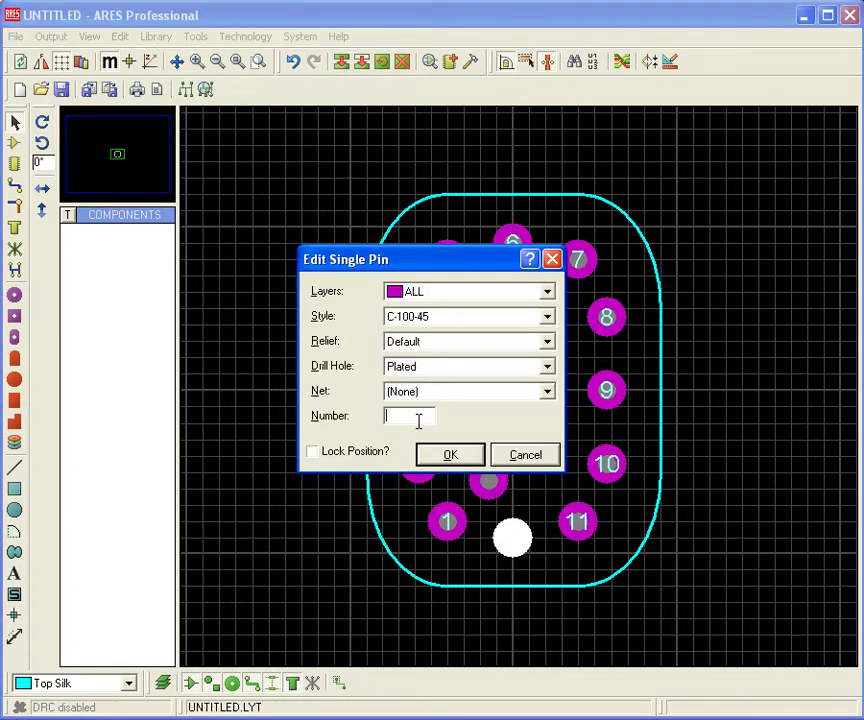
{"action": "key", "text": "Return"}
- Check the connector drawing in the browser and give the lower inner pad number 13
{"action": "key", "text": "alt+Tab"}
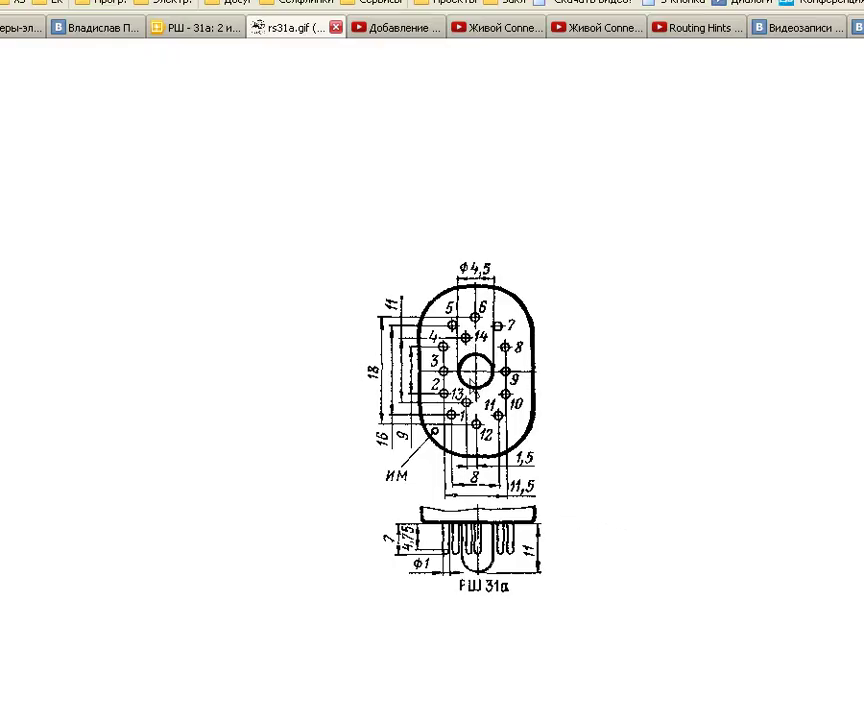
{"action": "key", "text": "alt+Tab"}
{"action": "double_click", "coordinate": [490, 483]}
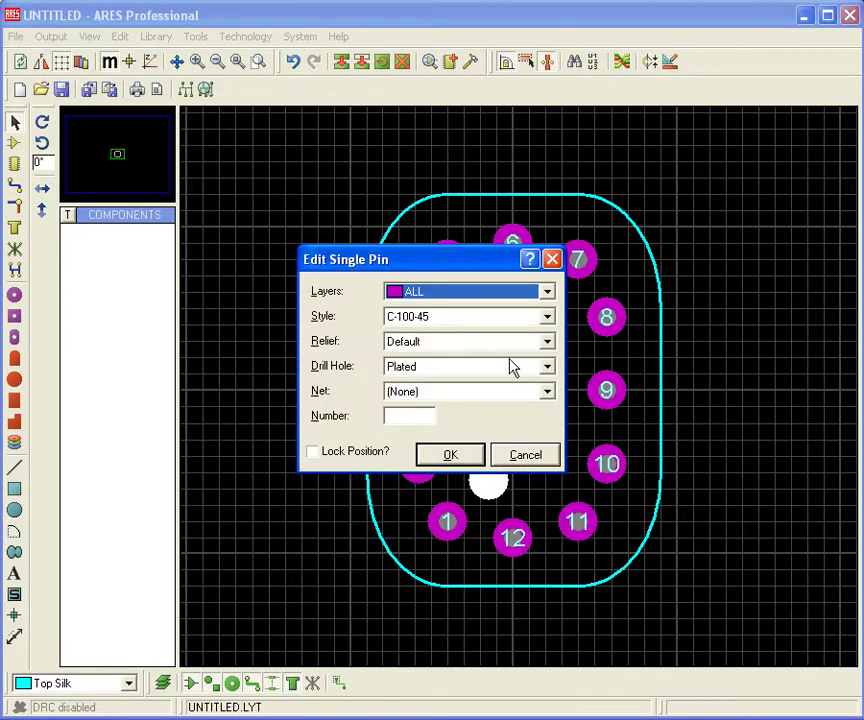
{"action": "left_click", "coordinate": [395, 418]}
{"action": "type", "text": "13"}
{"action": "key", "text": "Return"}
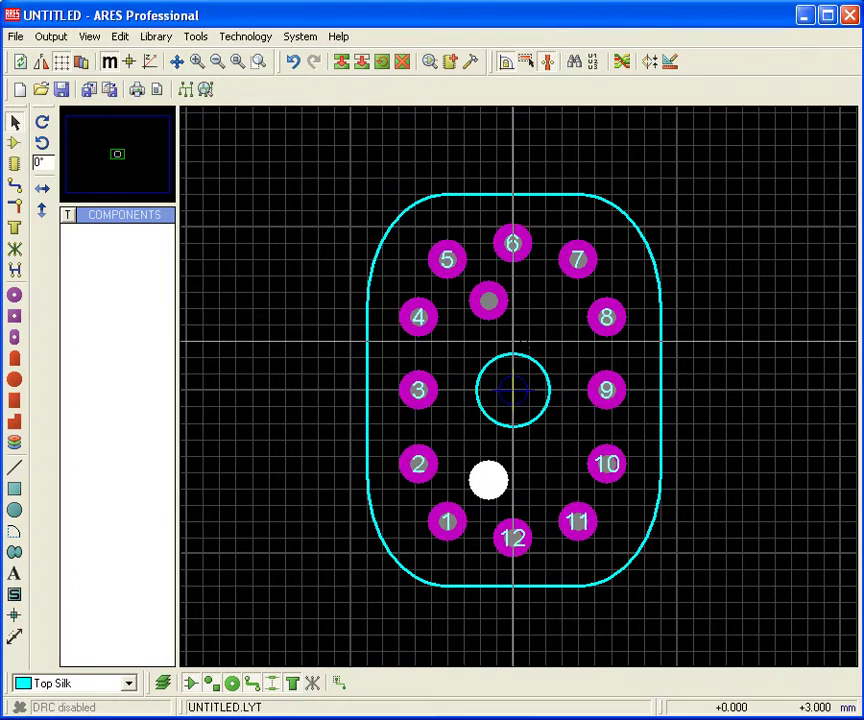
- Number the upper inner pad 14 and switch to the connector drawing in the browser
{"action": "double_click", "coordinate": [492, 300]}
{"action": "key", "text": "Tab"}
{"action": "key", "text": "Tab"}
{"action": "key", "text": "Tab"}
{"action": "key", "text": "Tab"}
{"action": "key", "text": "Tab"}
{"action": "type", "text": "14"}
{"action": "key", "text": "Return"}
{"action": "left_click", "coordinate": [726, 297]}
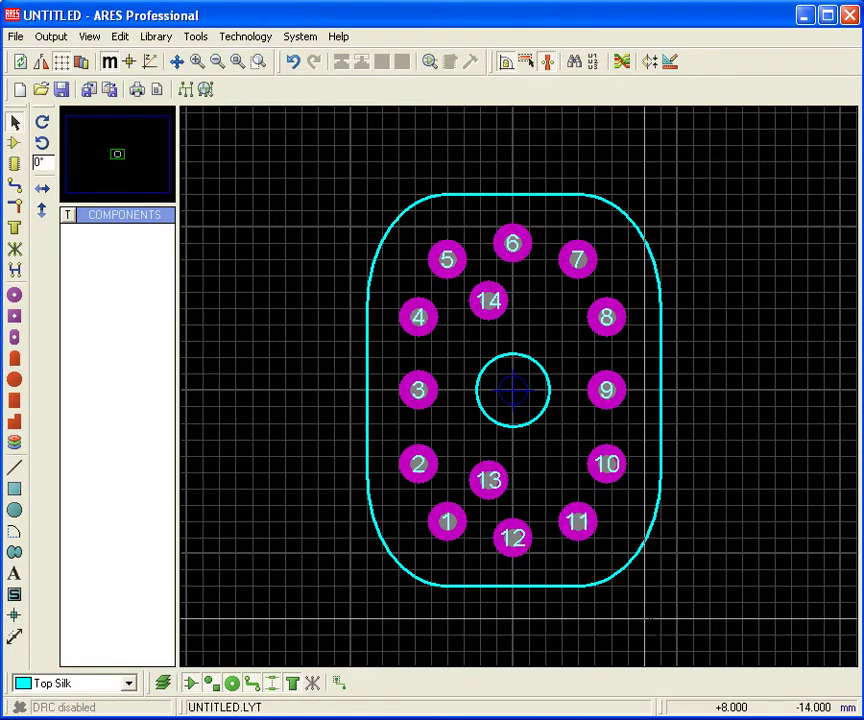
{"action": "key", "text": "alt+Tab"}
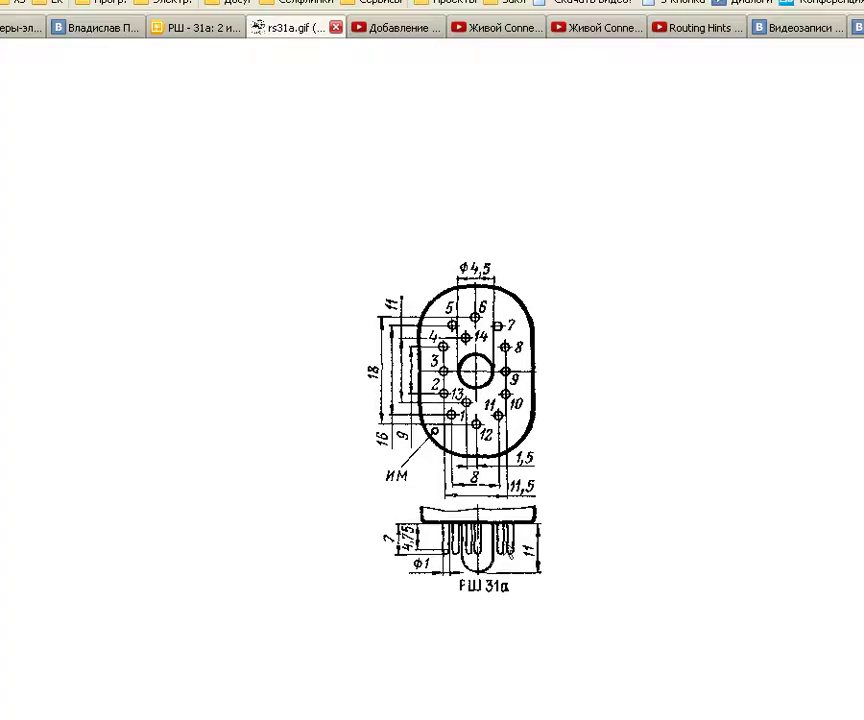
- Check the connector drawing and draw a small marker circle on Top Silk just inside the outline's lower-left corner, near pad 1
{"action": "key", "text": "alt+Tab"}
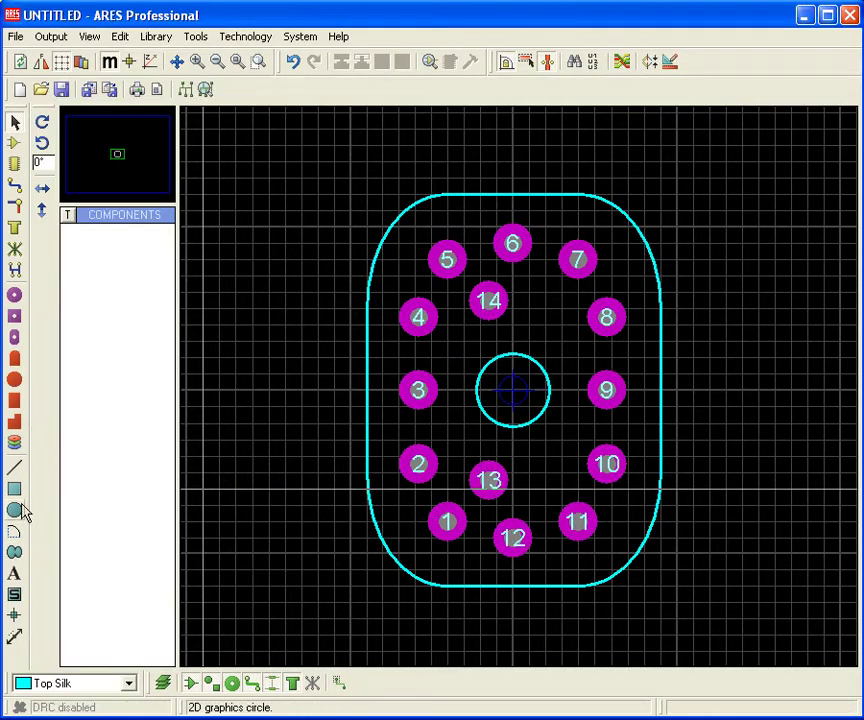
{"action": "left_click", "coordinate": [14, 594]}
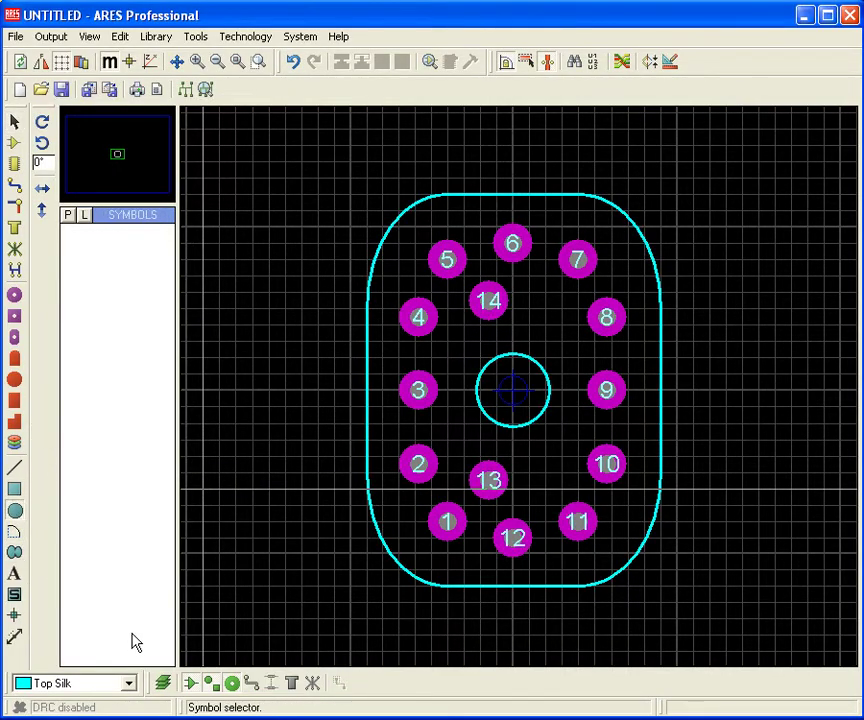
{"action": "left_click", "coordinate": [127, 683]}
{"action": "left_click", "coordinate": [127, 683]}
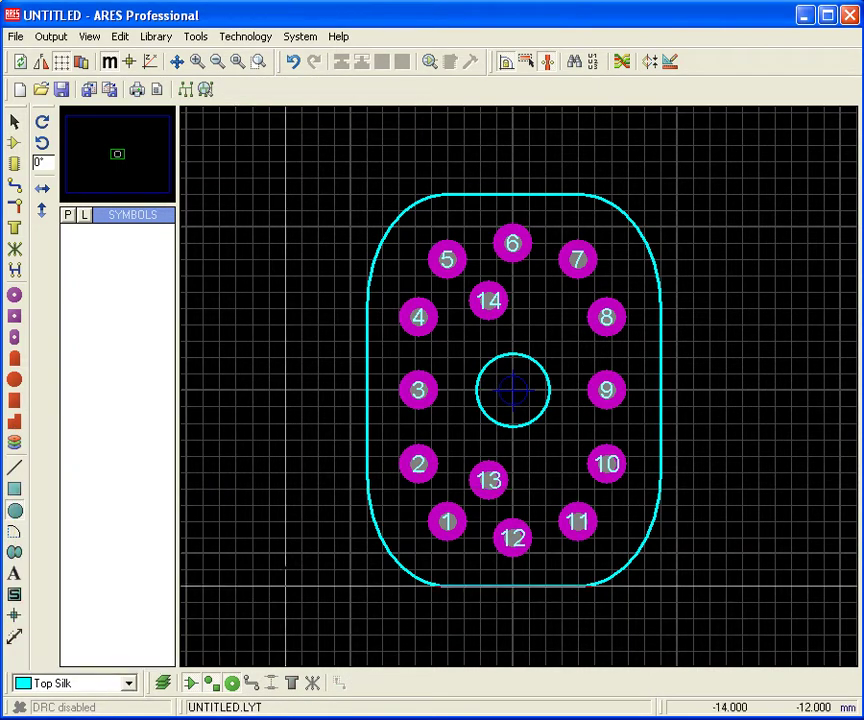
{"action": "scroll", "coordinate": [420, 585], "scroll_direction": "up", "scroll_amount": 1}
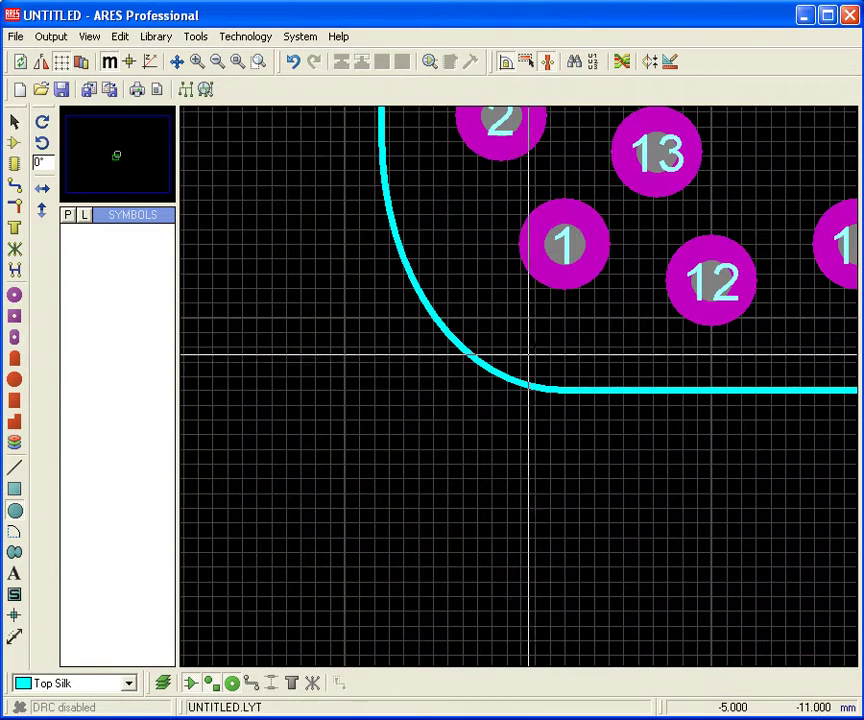
{"action": "key", "text": "alt+Tab"}
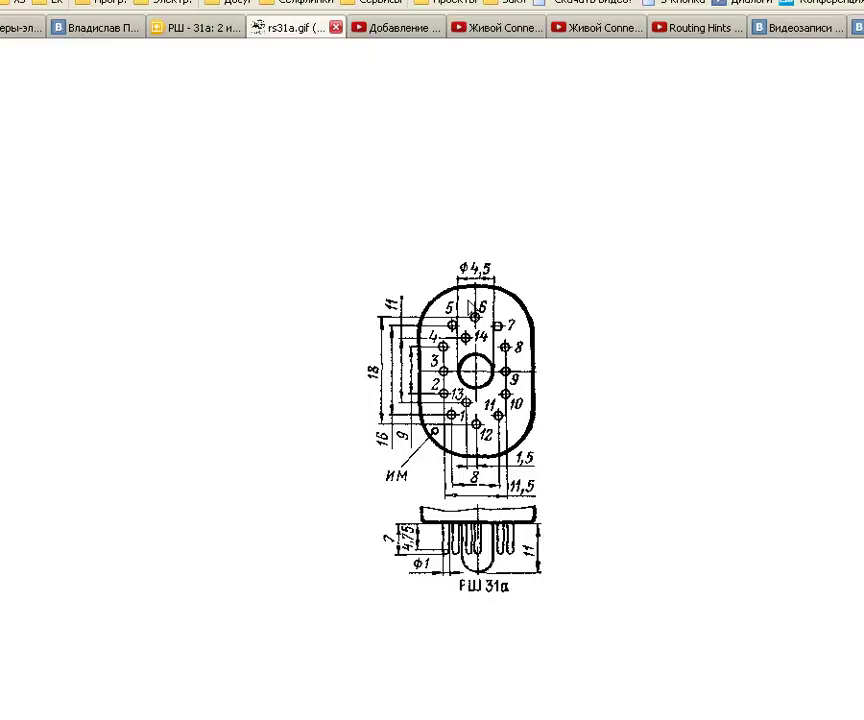
{"action": "key", "text": "alt+Tab"}
{"action": "mouse_move", "coordinate": [459, 299]}
{"action": "left_mouse_down"}
{"action": "mouse_move", "coordinate": [473, 315]}
{"action": "mouse_move", "coordinate": [465, 305]}
{"action": "left_mouse_up"}
{"action": "scroll", "coordinate": [475, 357], "scroll_direction": "down", "scroll_amount": 3}
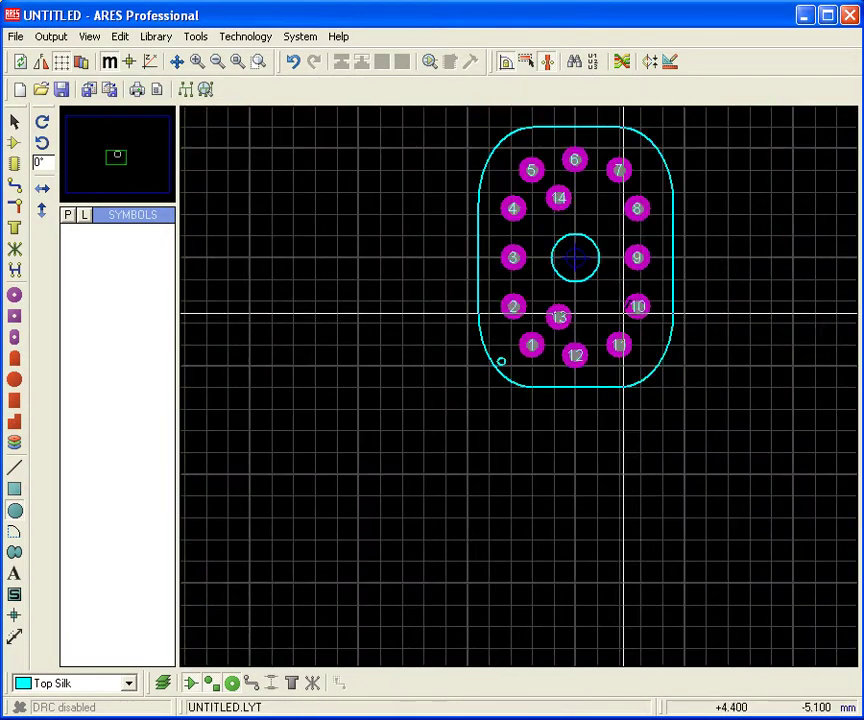
- Move the small marker circle slightly up and inward from the outline, closer to pad 1, and compare with the drawing
{"action": "left_click", "coordinate": [14, 122]}
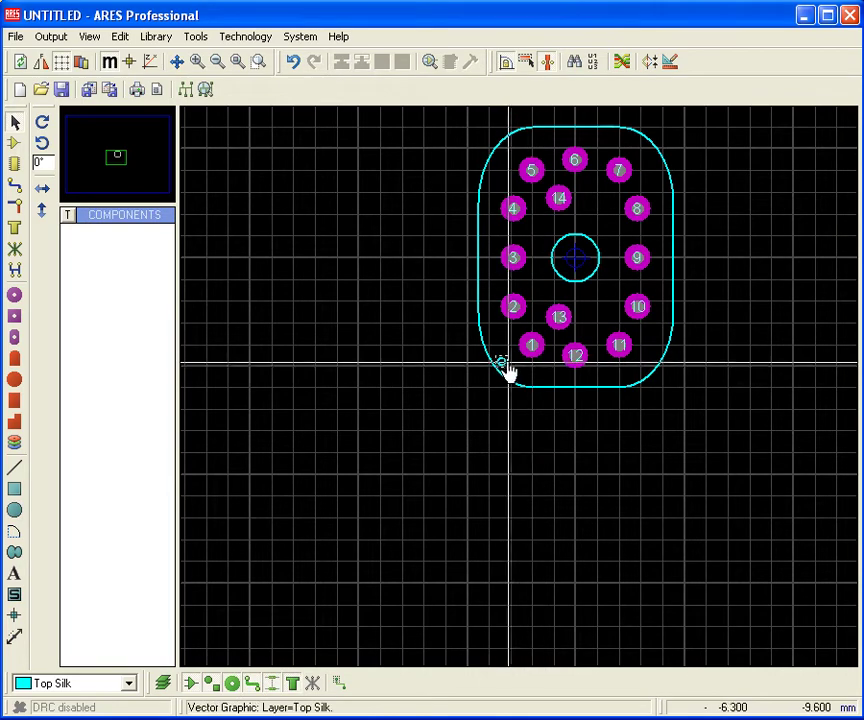
{"action": "scroll", "coordinate": [508, 370], "scroll_direction": "up", "scroll_amount": 3}
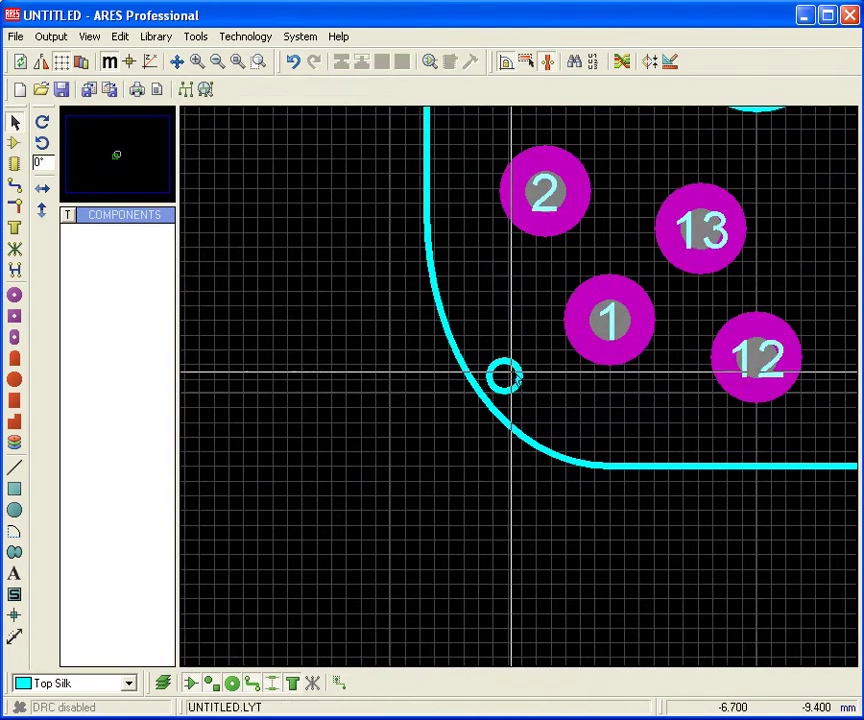
{"action": "left_click", "coordinate": [506, 376]}
{"action": "left_click_drag", "start_coordinate": [506, 376], "coordinate": [515, 347]}
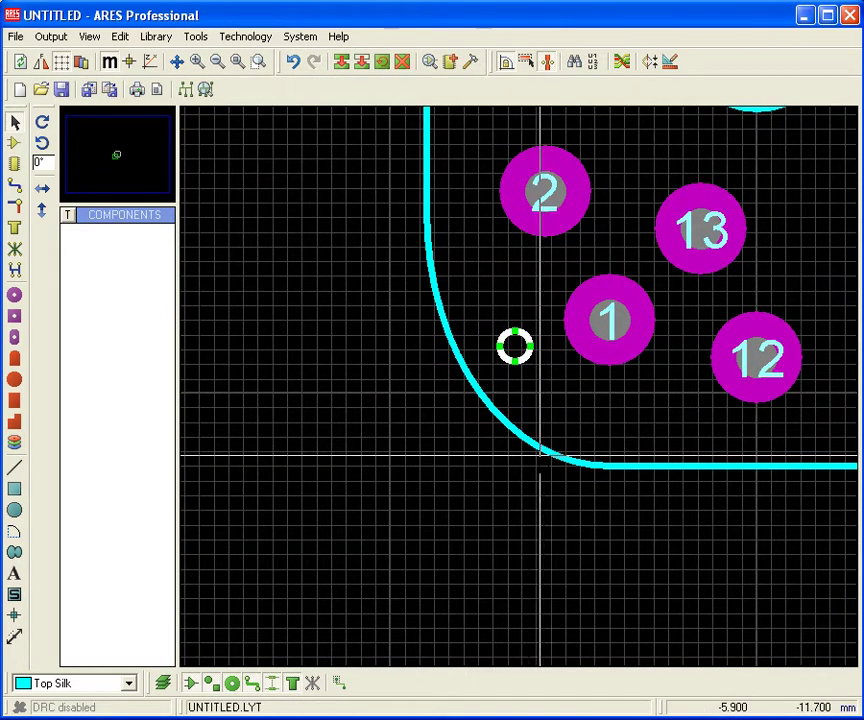
{"action": "key", "text": "alt+Tab"}
{"action": "key", "text": "alt+Tab"}
{"action": "scroll", "coordinate": [480, 423], "scroll_direction": "down", "scroll_amount": 4}
{"action": "scroll", "coordinate": [650, 316], "scroll_direction": "up", "scroll_amount": 3}
{"action": "scroll", "coordinate": [519, 388], "scroll_direction": "down", "scroll_amount": 1}
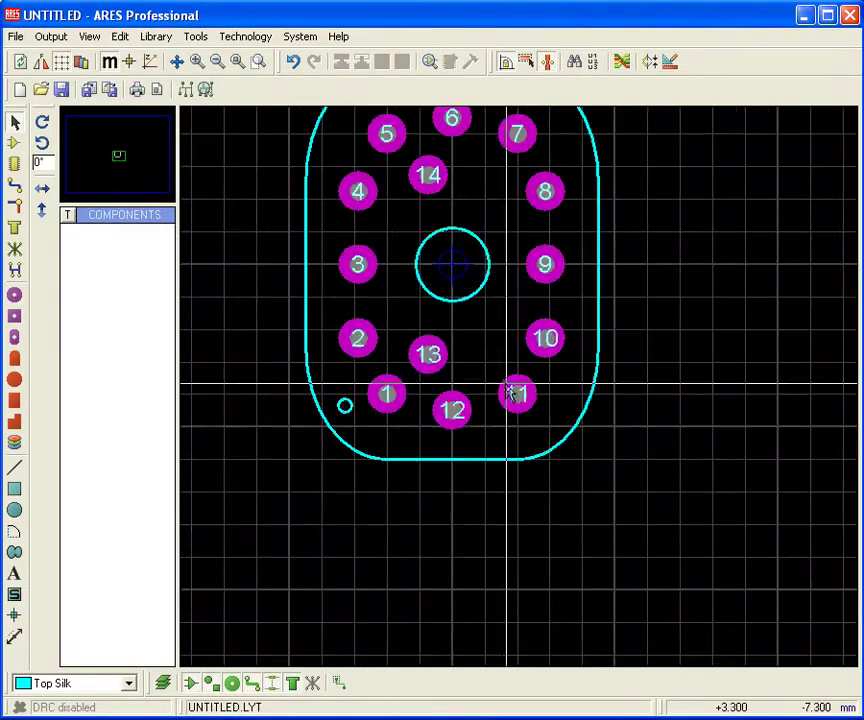
{"action": "scroll", "coordinate": [509, 319], "scroll_direction": "up", "scroll_amount": 1}
{"action": "scroll", "coordinate": [516, 390], "scroll_direction": "down", "scroll_amount": 1}
{"action": "scroll", "coordinate": [516, 390], "scroll_direction": "down", "scroll_amount": 1}
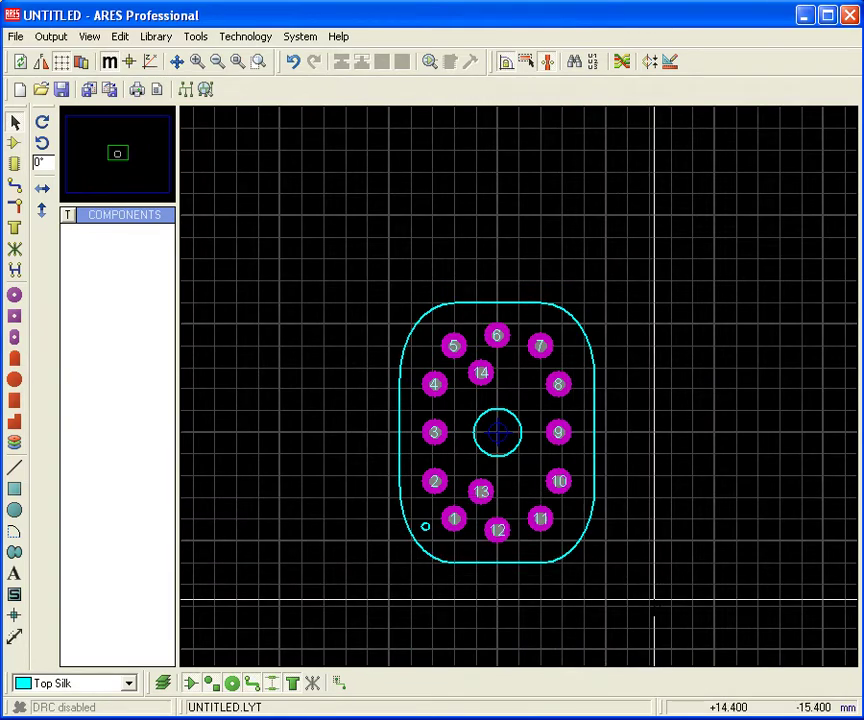
- Select the entire footprint with all pads and silk-screen graphics and start making a package from it
{"action": "left_click_drag", "start_coordinate": [334, 254], "coordinate": [627, 602]}
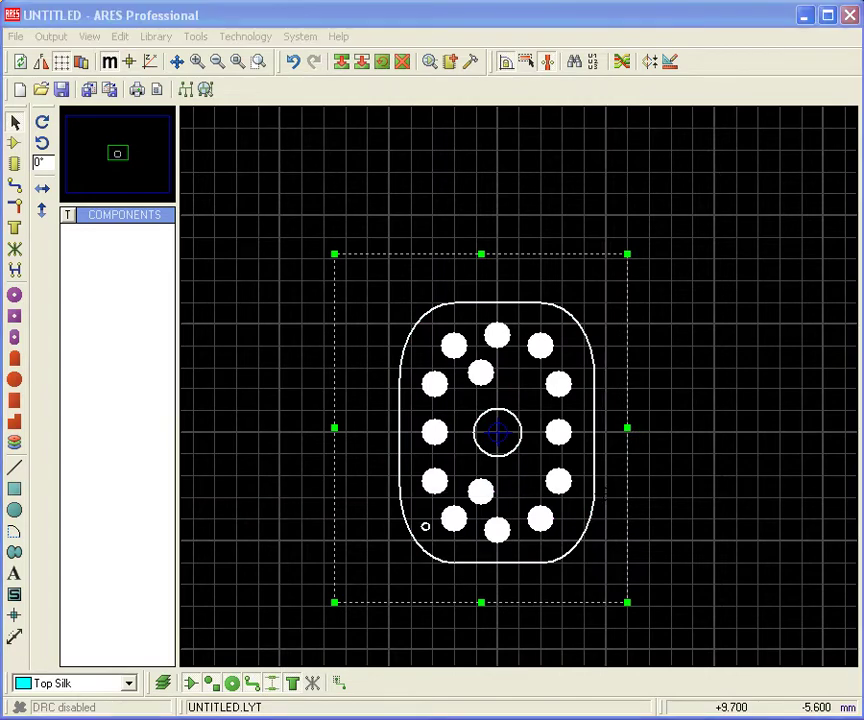
{"action": "right_click", "coordinate": [621, 483]}
{"action": "left_click", "coordinate": [424, 299]}
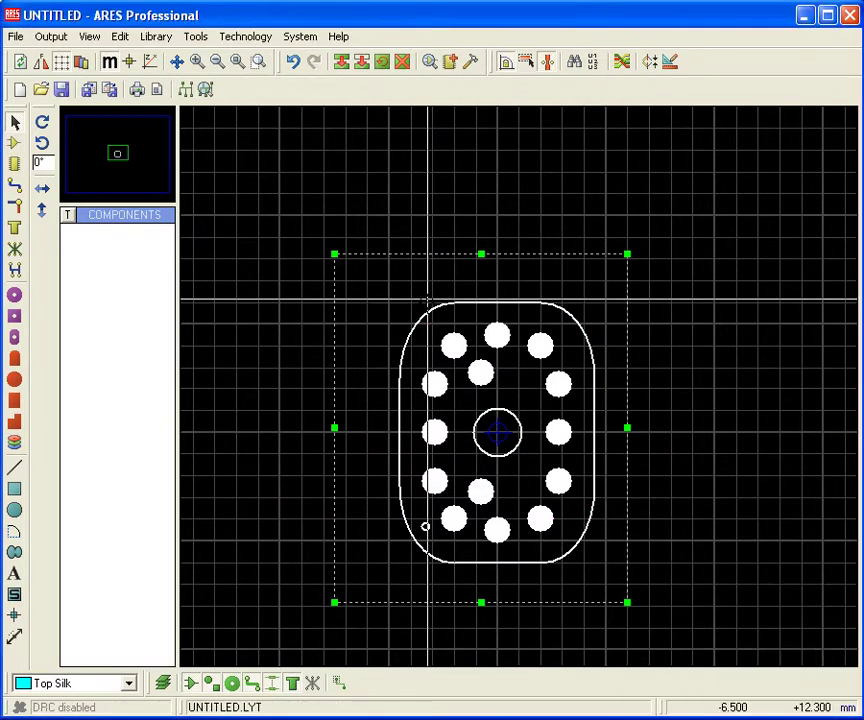
{"action": "right_click", "coordinate": [419, 244]}
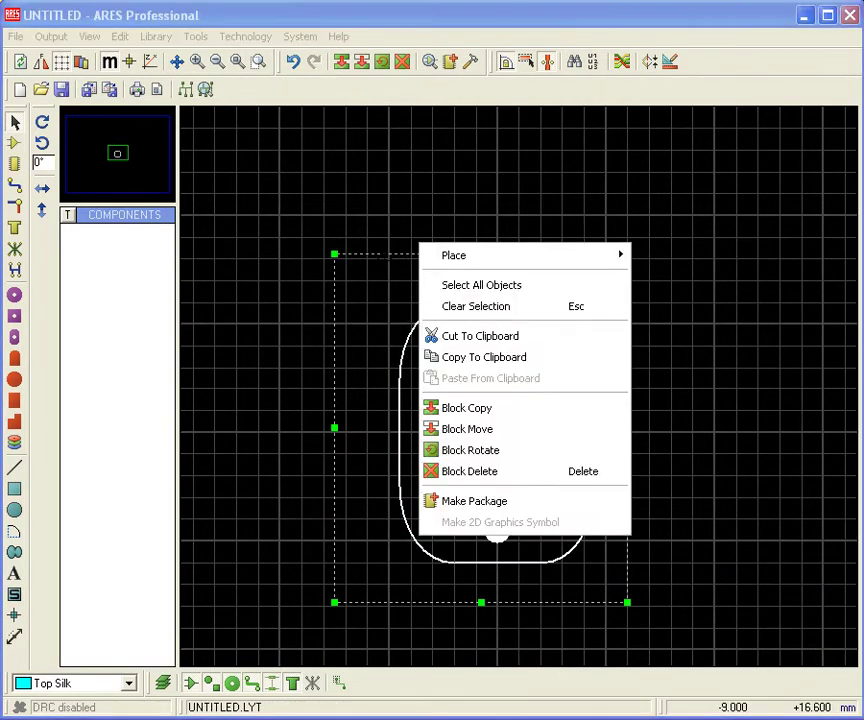
{"action": "left_click", "coordinate": [465, 502]}
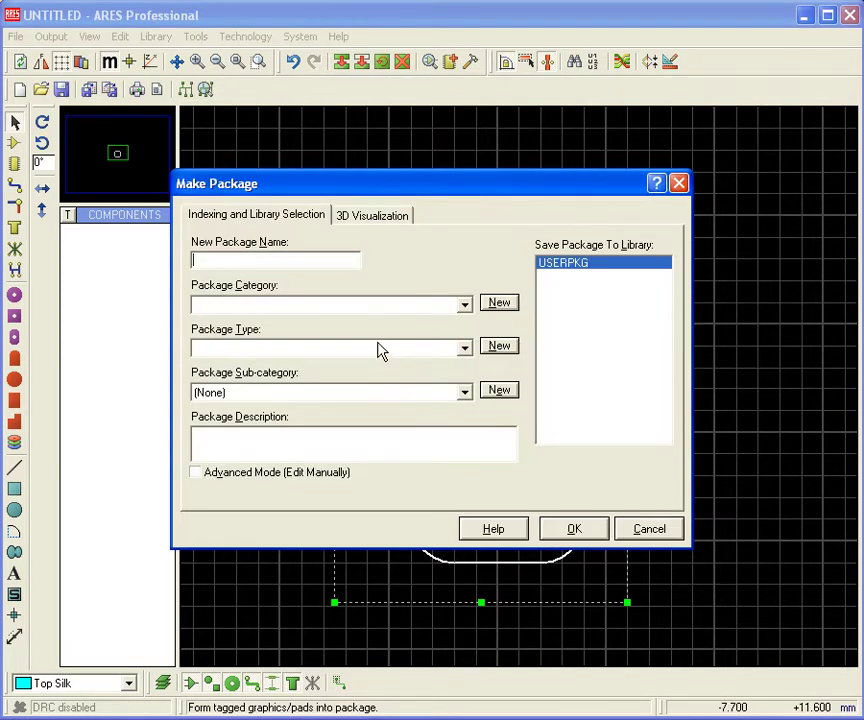
- Name the package RSH-311 and set its category to Connectors, type to Through Hole and sub-category to Miscellaneous
{"action": "key", "text": "alt+Tab"}
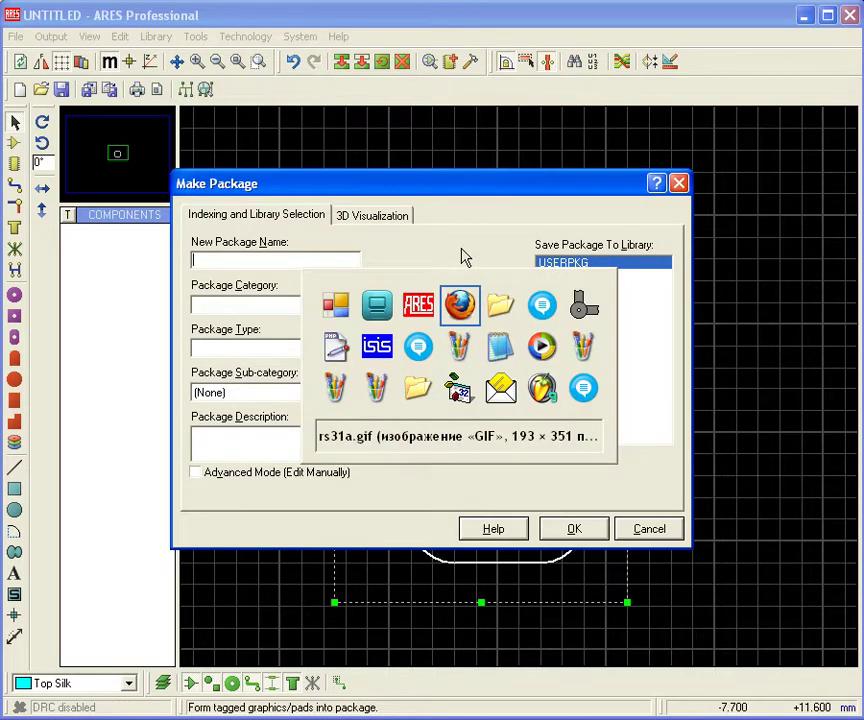
{"action": "key", "text": "alt+Tab"}
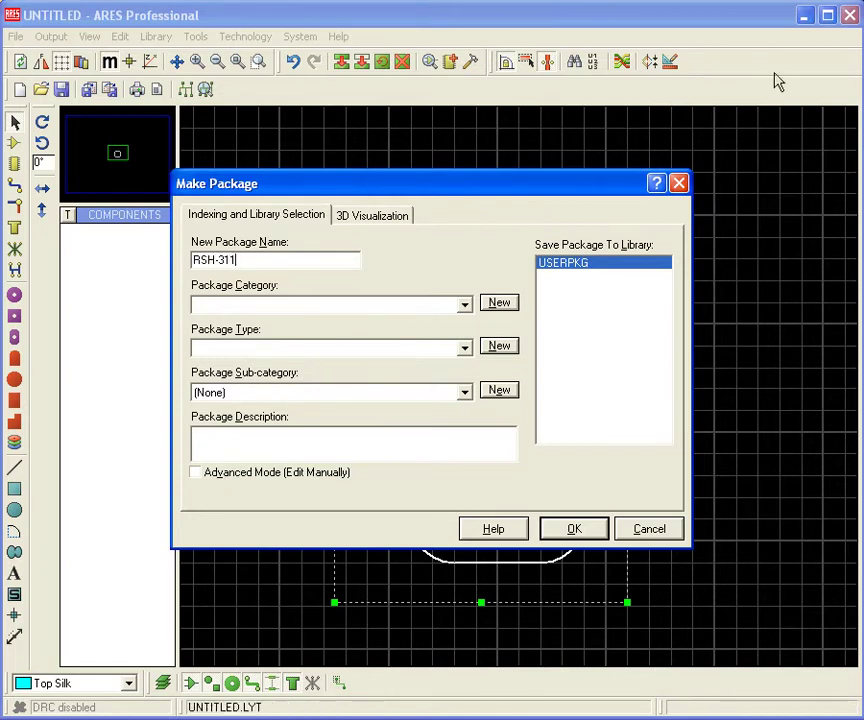
{"action": "left_click", "coordinate": [459, 305]}
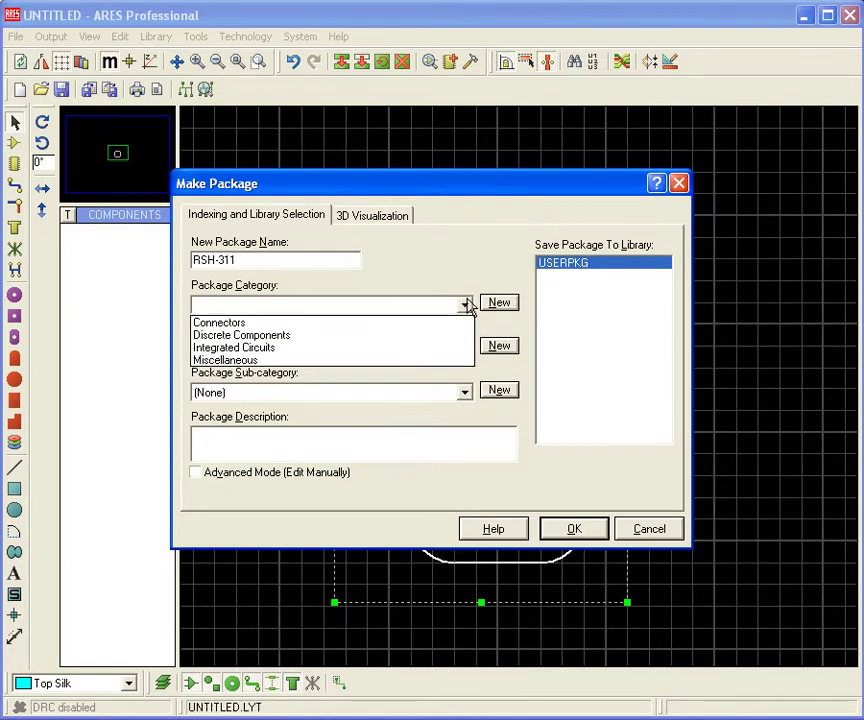
{"action": "left_click", "coordinate": [405, 323]}
{"action": "left_click", "coordinate": [414, 349]}
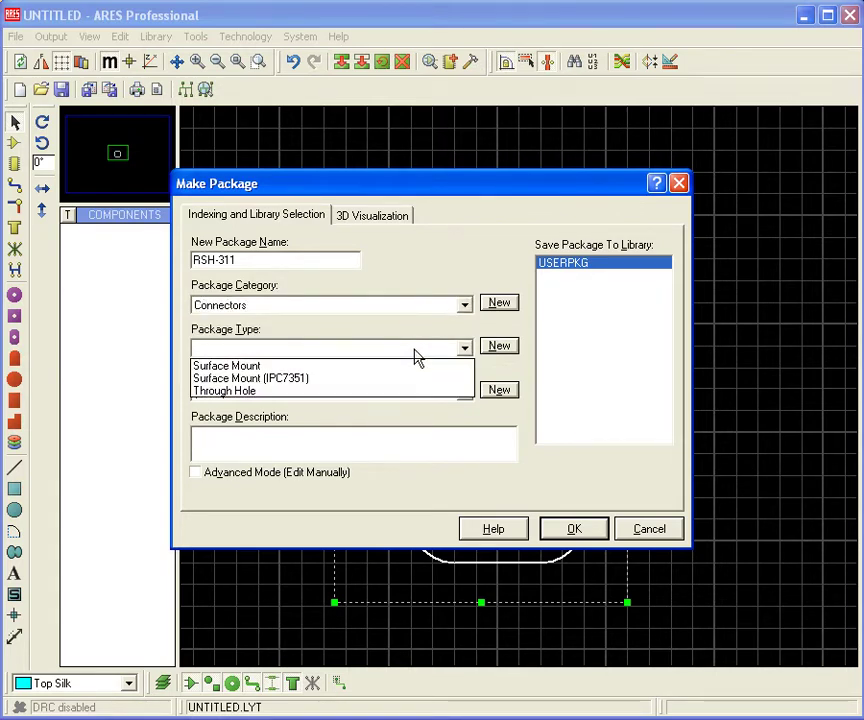
{"action": "left_click", "coordinate": [405, 391]}
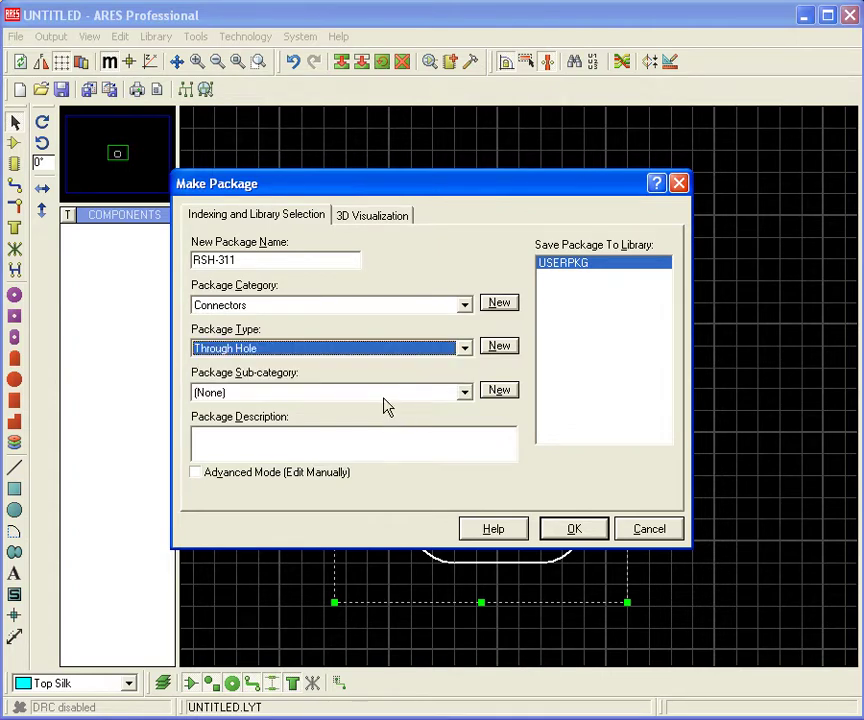
{"action": "left_click", "coordinate": [384, 399]}
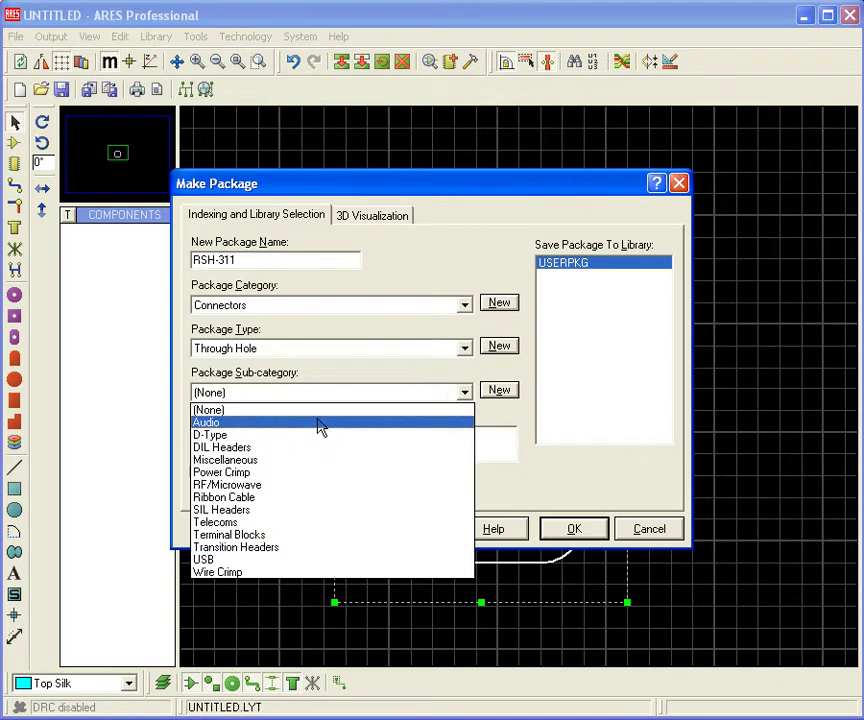
{"action": "left_click", "coordinate": [320, 460]}
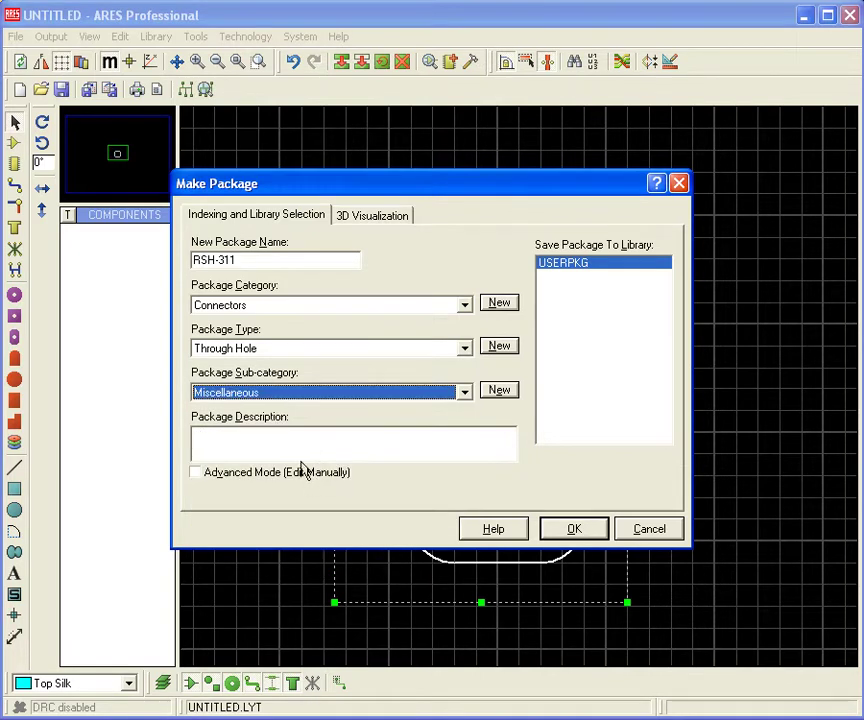
- Rename the package RSH-31A, enter a description starting "RSH-31A connector for vacuum tube (thermal", and save it to the USERPKG library
{"action": "left_click", "coordinate": [292, 452]}
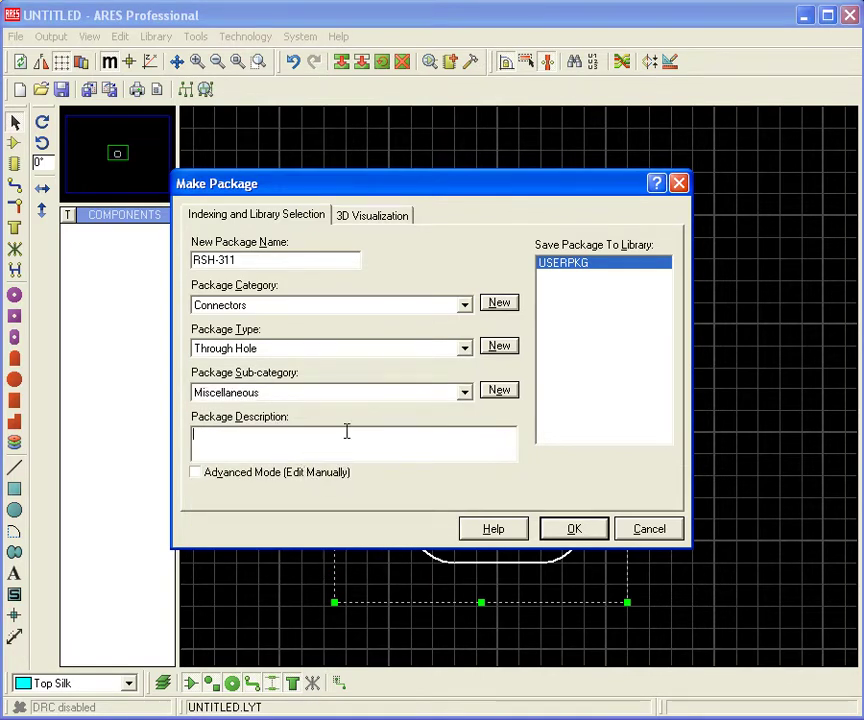
{"action": "key", "text": "alt+Tab"}
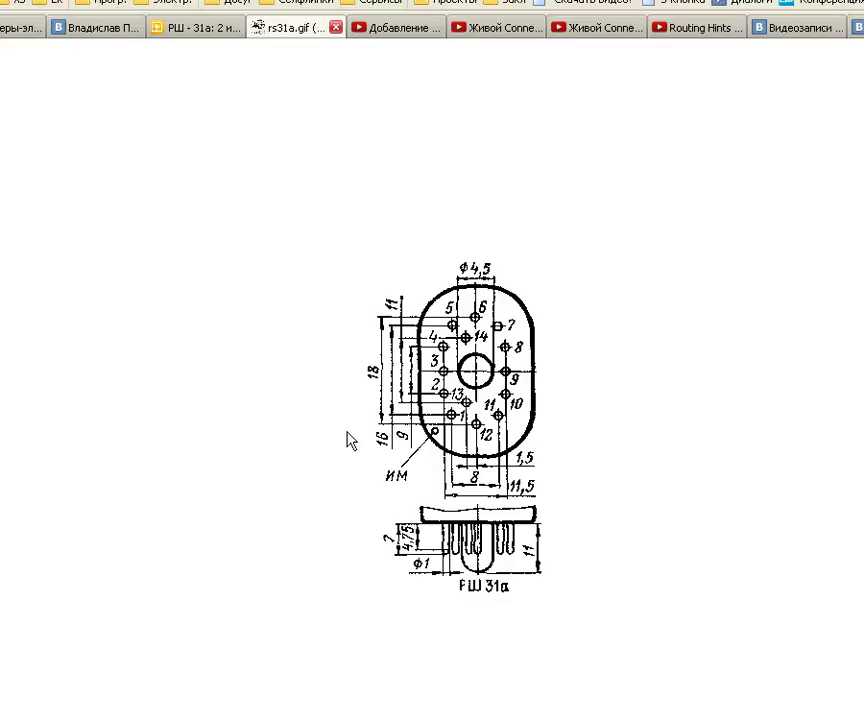
{"action": "key", "text": "alt+Tab"}
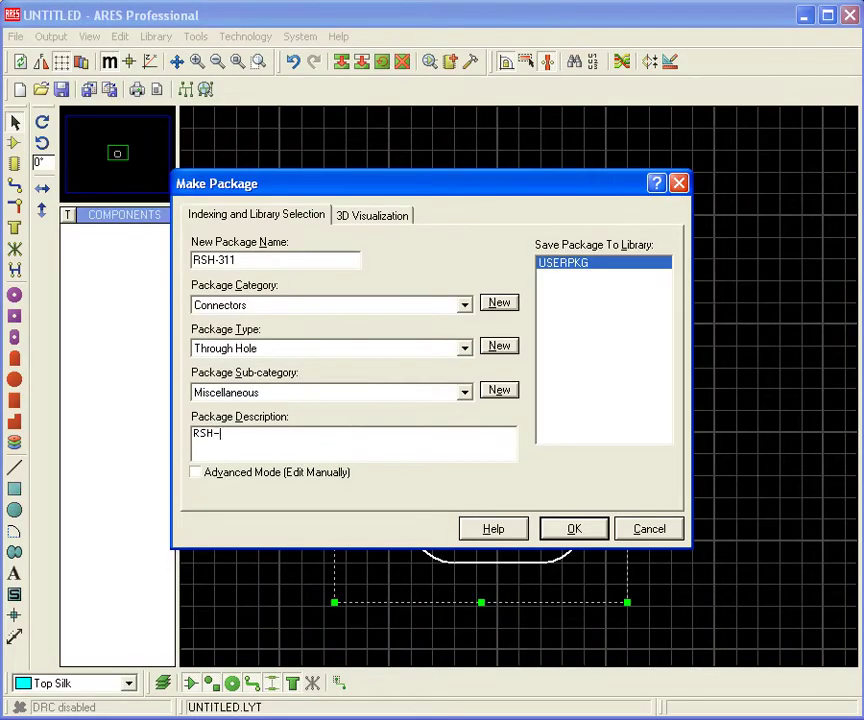
{"action": "key", "text": "alt+Tab"}
{"action": "key", "text": "alt+Tab"}
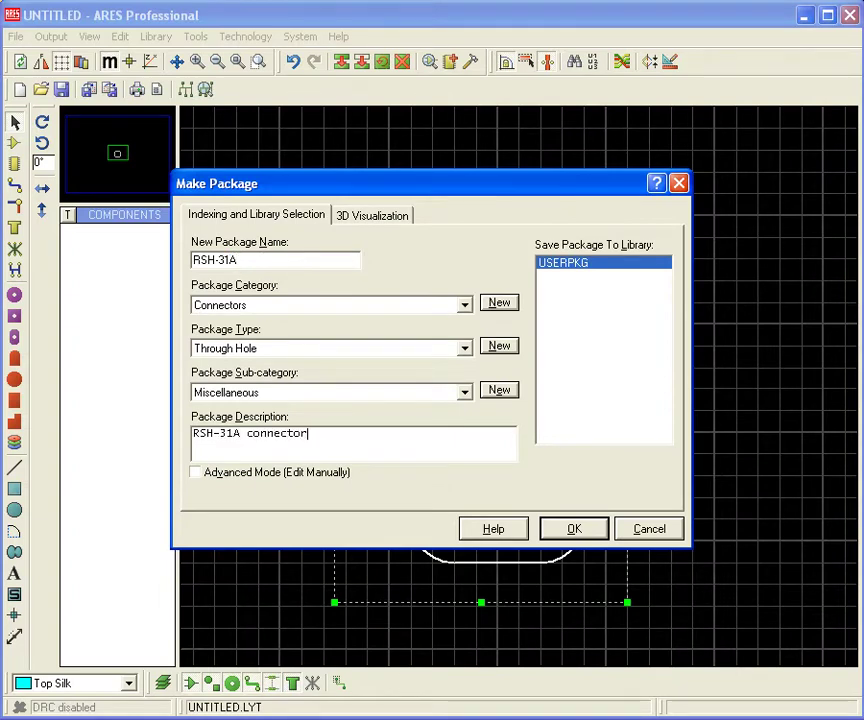
{"action": "type", "text": "vacuum tube (therma"}
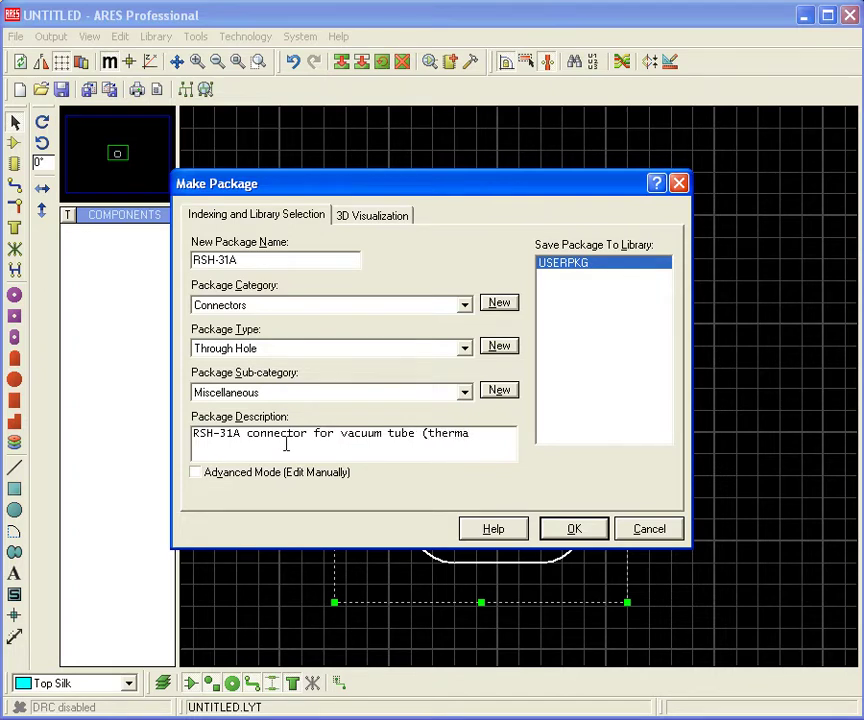
{"action": "type", "text": "l"}
{"action": "left_click", "coordinate": [590, 527]}
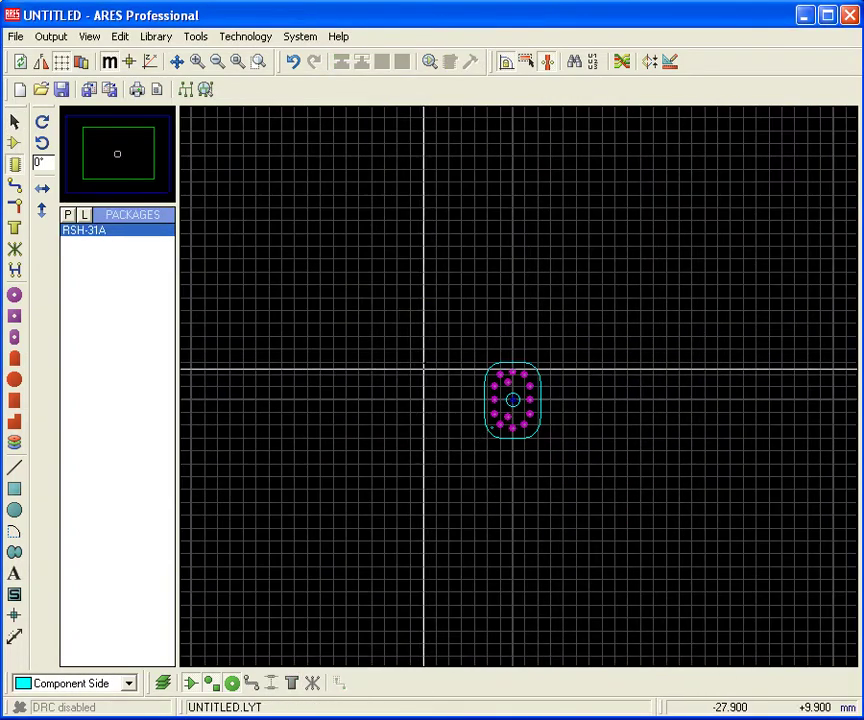
- Place nine test copies of the RSH-31A package at scattered positions around the original footprint
{"action": "left_click", "coordinate": [389, 357]}
{"action": "left_click", "coordinate": [537, 266]}
{"action": "left_click", "coordinate": [636, 484]}
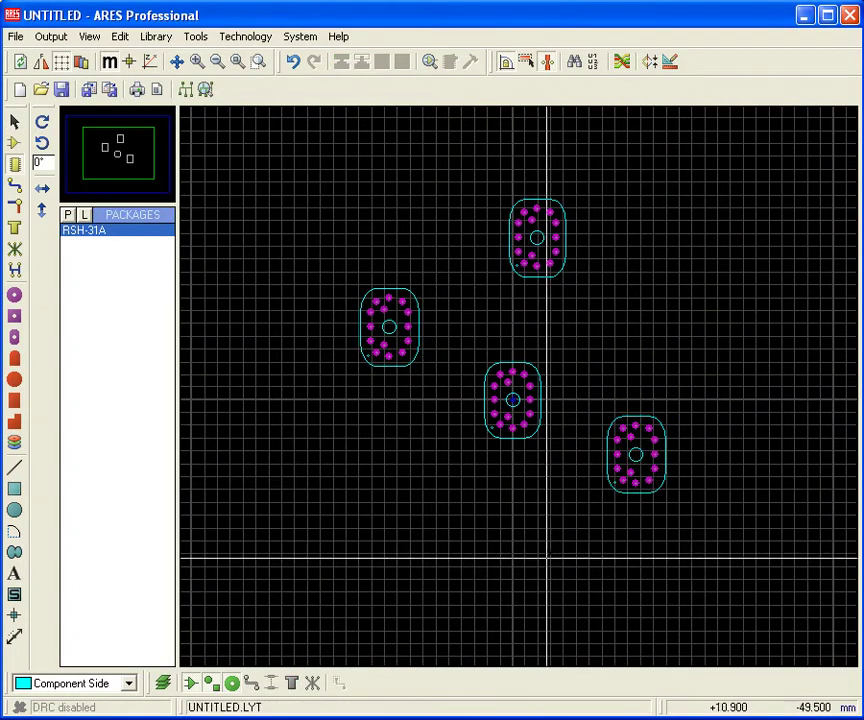
{"action": "left_click", "coordinate": [402, 522]}
{"action": "left_click", "coordinate": [279, 366]}
{"action": "left_click", "coordinate": [364, 212]}
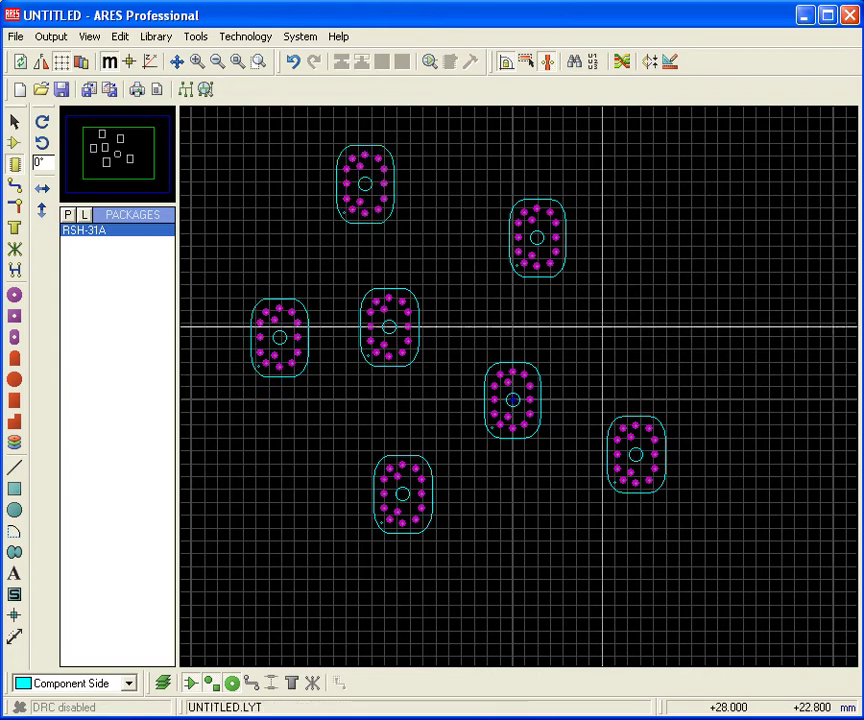
{"action": "left_click", "coordinate": [465, 315]}
{"action": "left_click", "coordinate": [636, 328]}
{"action": "left_click", "coordinate": [537, 571]}
- Delete all RSH-31A copies and the original footprint drawing from the layout
{"action": "left_click_drag", "start_coordinate": [229, 120], "coordinate": [734, 609]}
{"action": "key", "text": "Delete"}
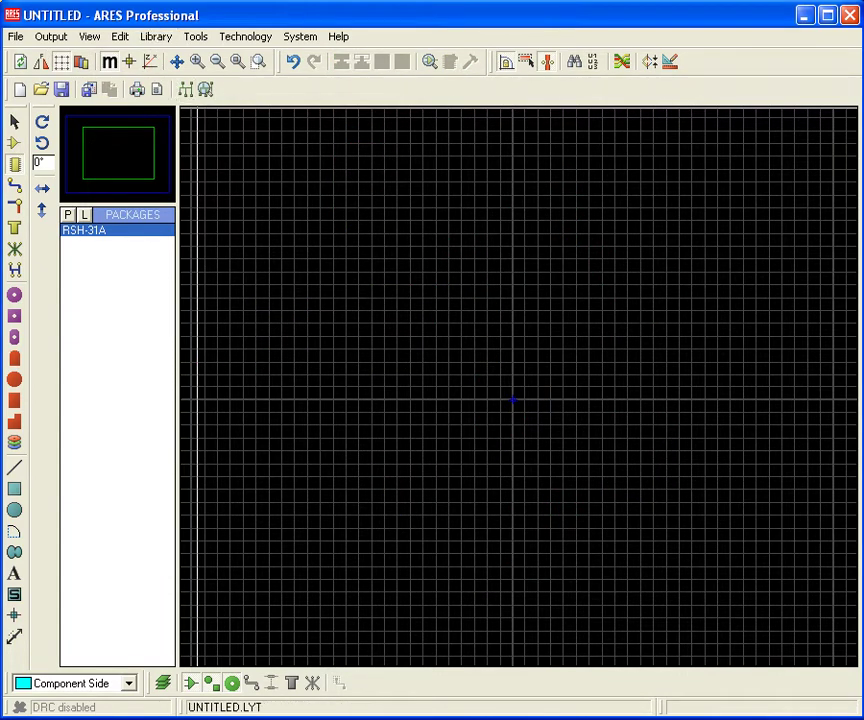
- Launch ISIS under the root account by entering the account password, and decline viewing the sample designs
{"action": "left_click", "coordinate": [505, 405]}
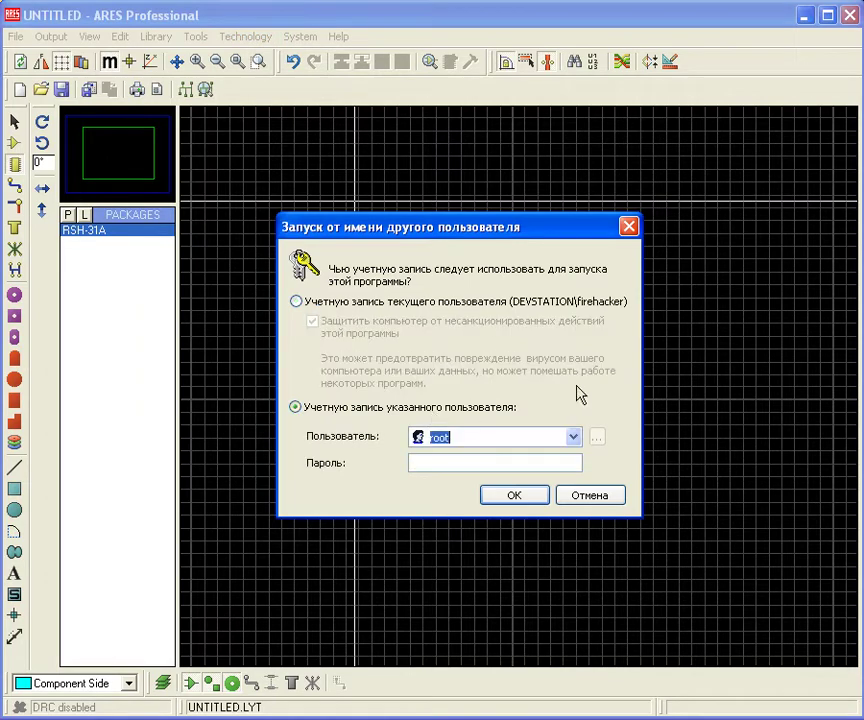
{"action": "left_click", "coordinate": [494, 462]}
{"action": "type", "text": "*******"}
{"action": "key", "text": "BackSpace"}
{"action": "key", "text": "BackSpace"}
{"action": "key", "text": "BackSpace"}
{"action": "key", "text": "BackSpace"}
{"action": "key", "text": "BackSpace"}
{"action": "key", "text": "BackSpace"}
{"action": "key", "text": "BackSpace"}
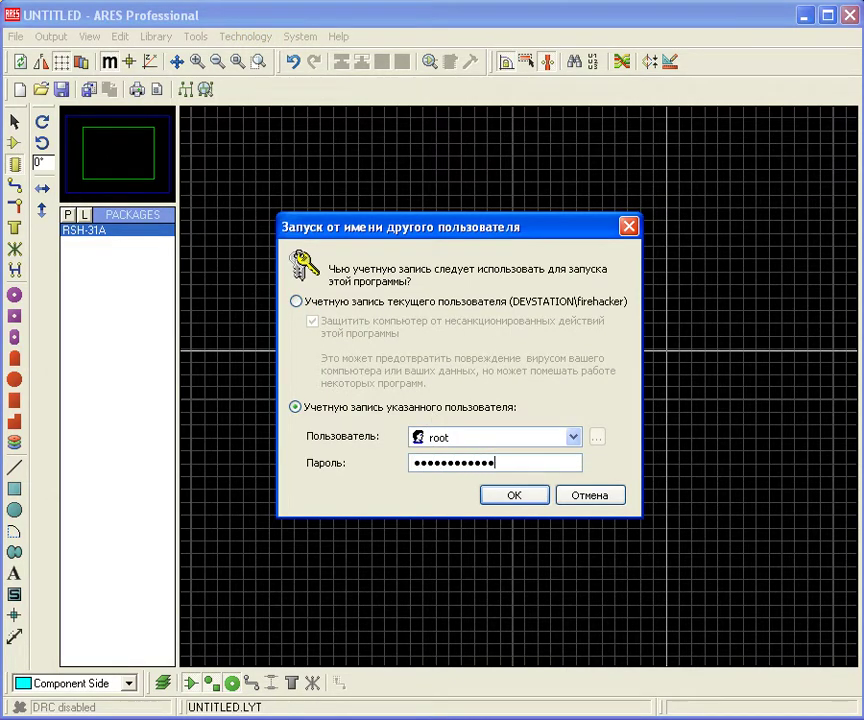
{"action": "key", "text": "Return"}
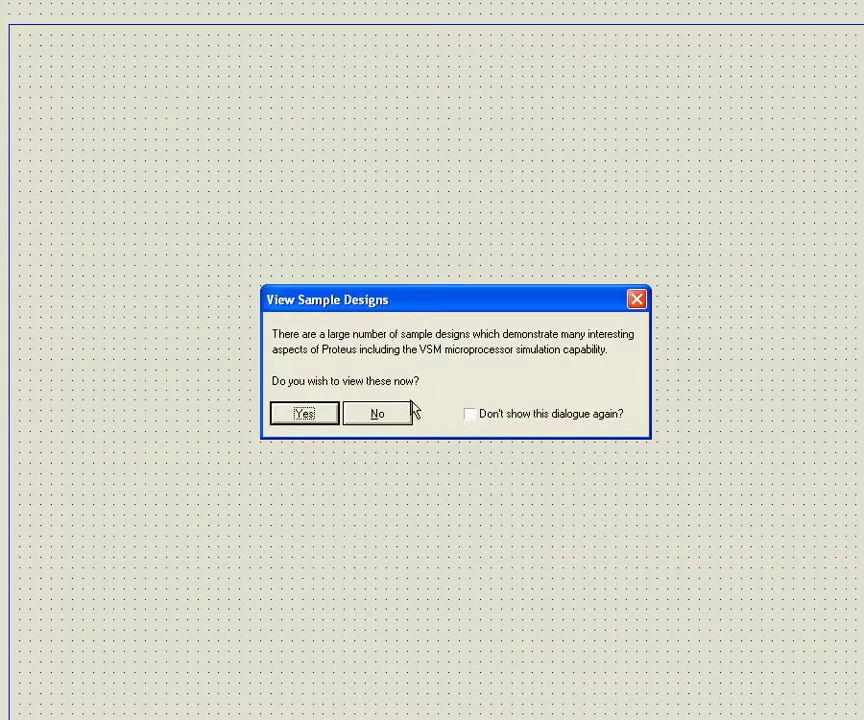
{"action": "left_click", "coordinate": [395, 414]}
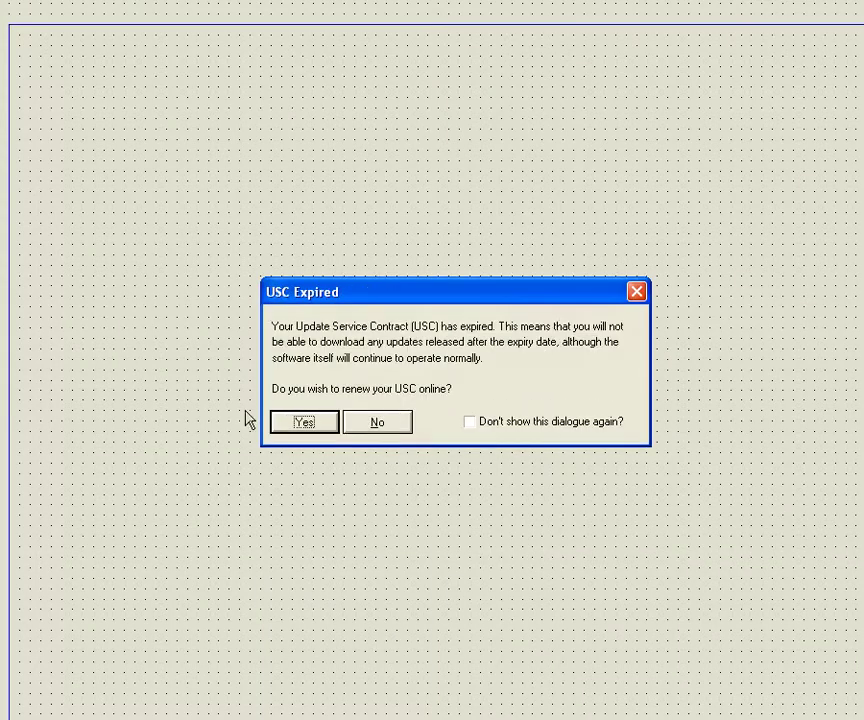
- Decline the online contract renewal and draw a component-style rectangle about 20 grid squares wide and 3 high on the sheet
{"action": "left_click", "coordinate": [380, 424]}
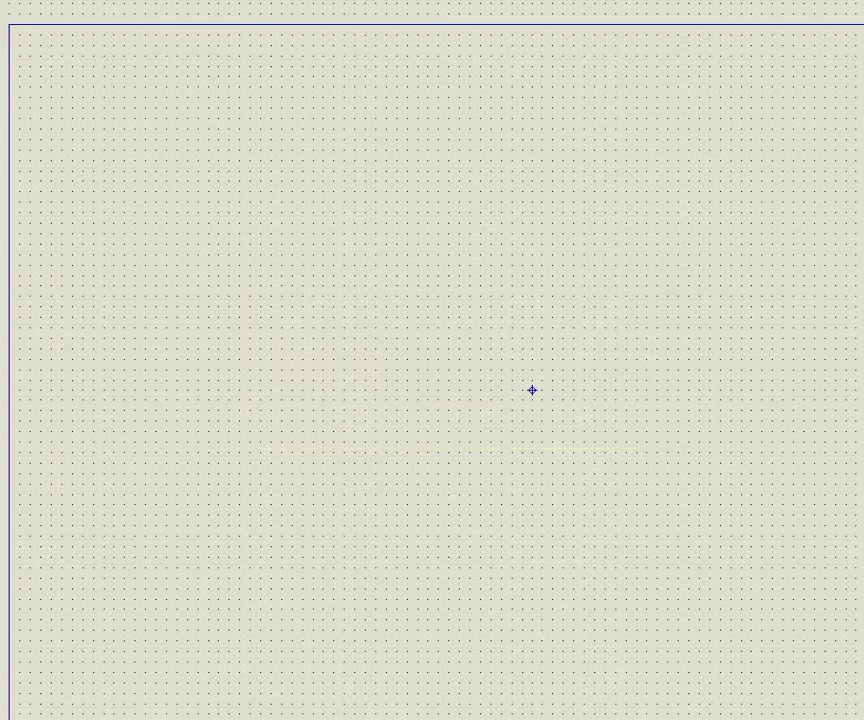
{"action": "scroll", "coordinate": [534, 380], "scroll_direction": "up", "scroll_amount": 1}
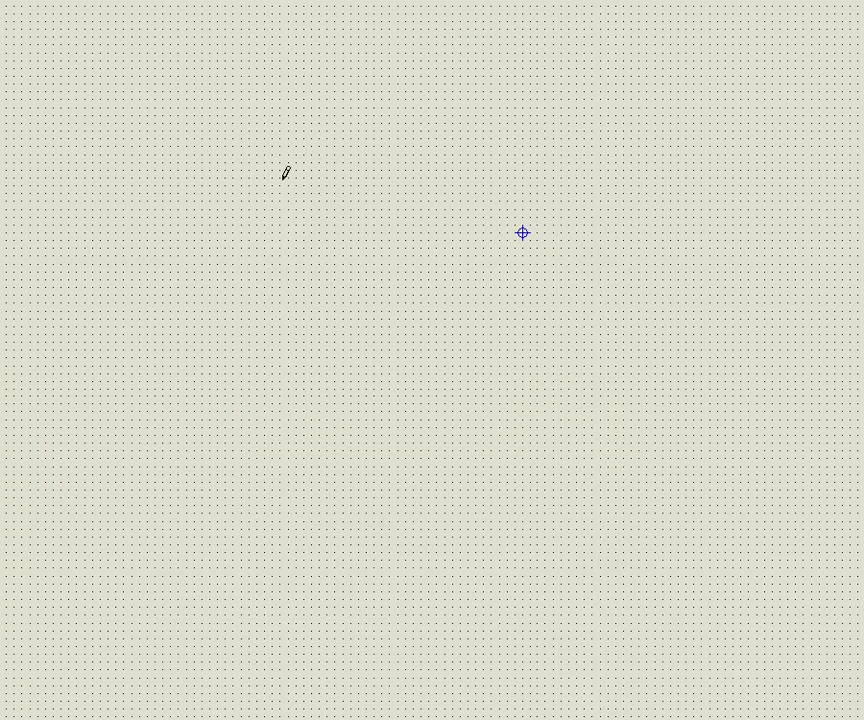
{"action": "left_click_drag", "start_coordinate": [289, 271], "coordinate": [446, 292]}
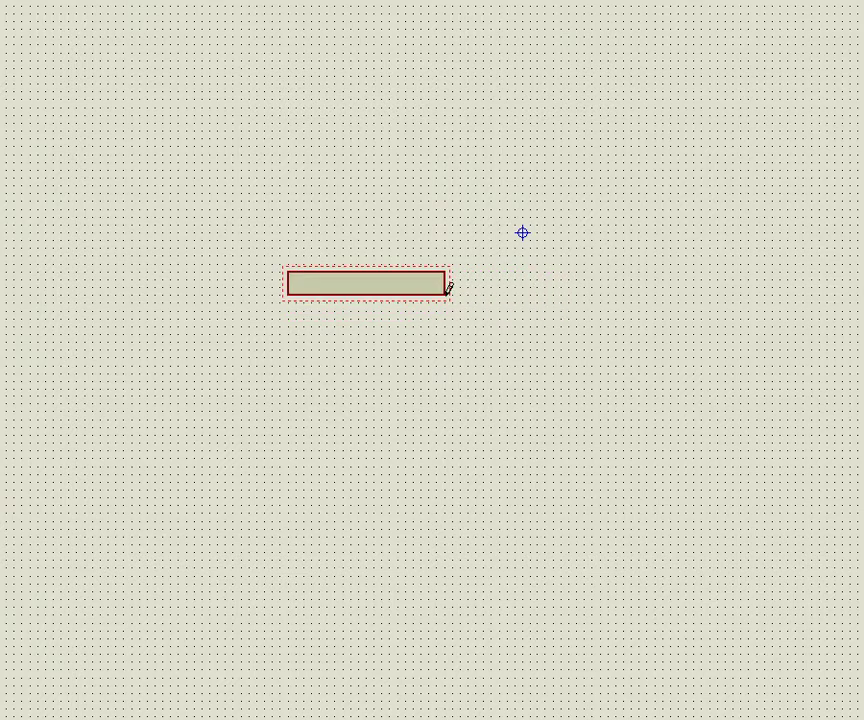
{"action": "scroll", "coordinate": [446, 292], "scroll_direction": "up", "scroll_amount": 1}
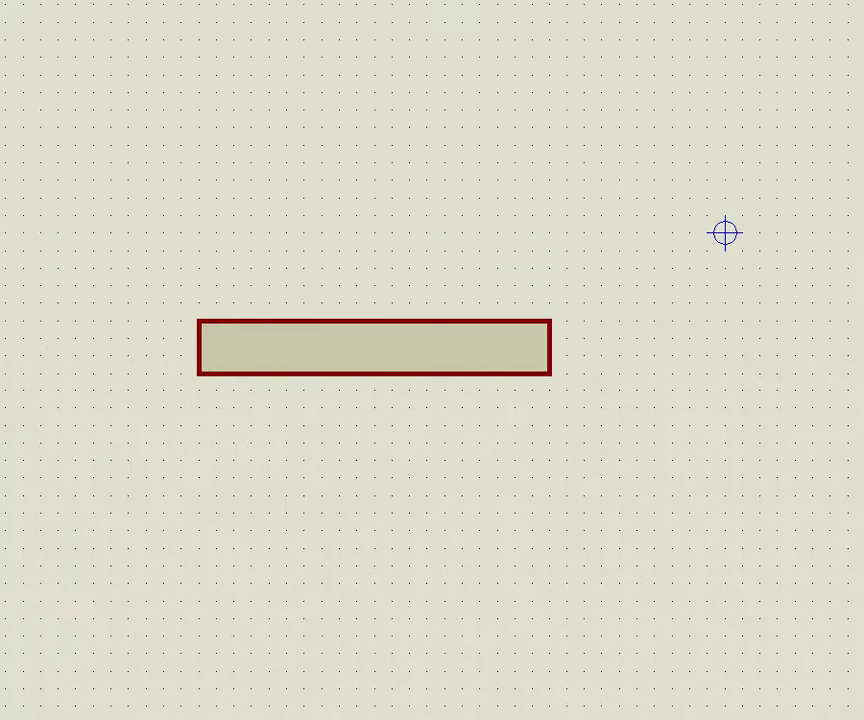
- Rotate the rectangle 90 degrees so that it stands upright, and deselect it
{"action": "right_click", "coordinate": [284, 316]}
{"action": "left_click", "coordinate": [354, 409]}
{"action": "left_click", "coordinate": [466, 318]}
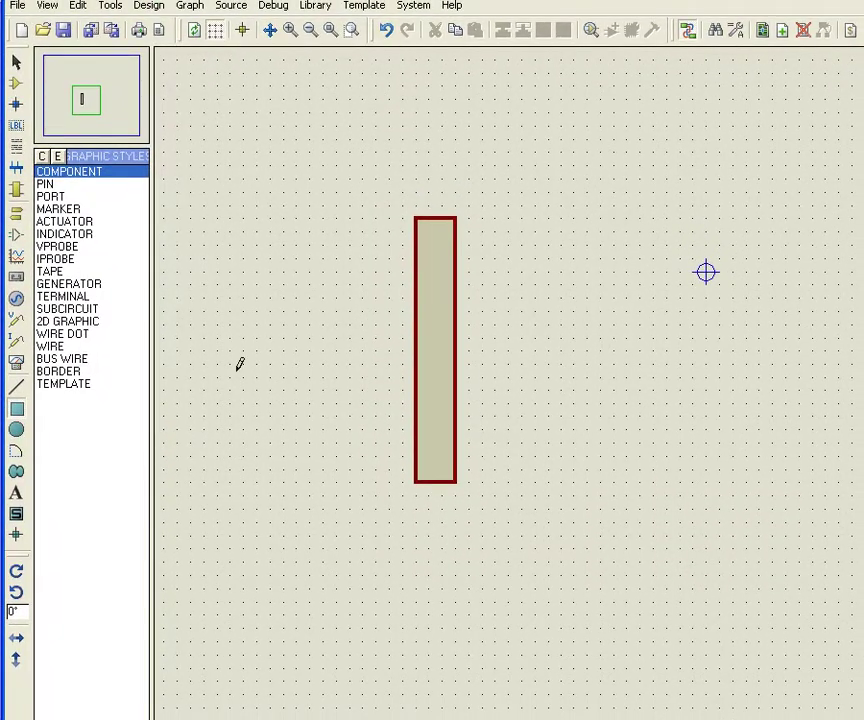
- Place ten DEFAULT device pins down the rectangle's left edge, spaced two grid squares apart and starting just below its top
{"action": "left_click", "coordinate": [18, 238]}
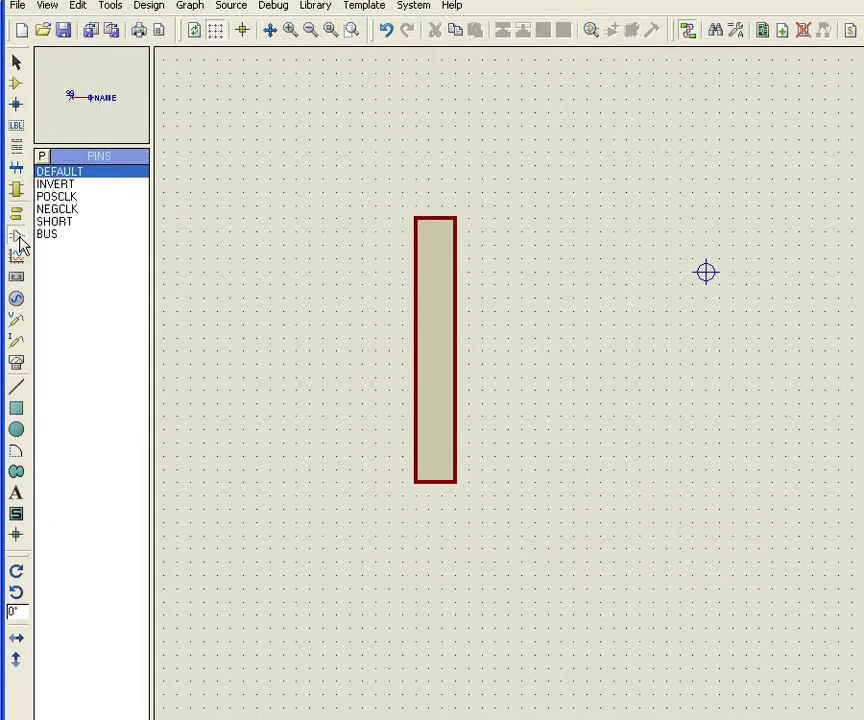
{"action": "left_click", "coordinate": [270, 272]}
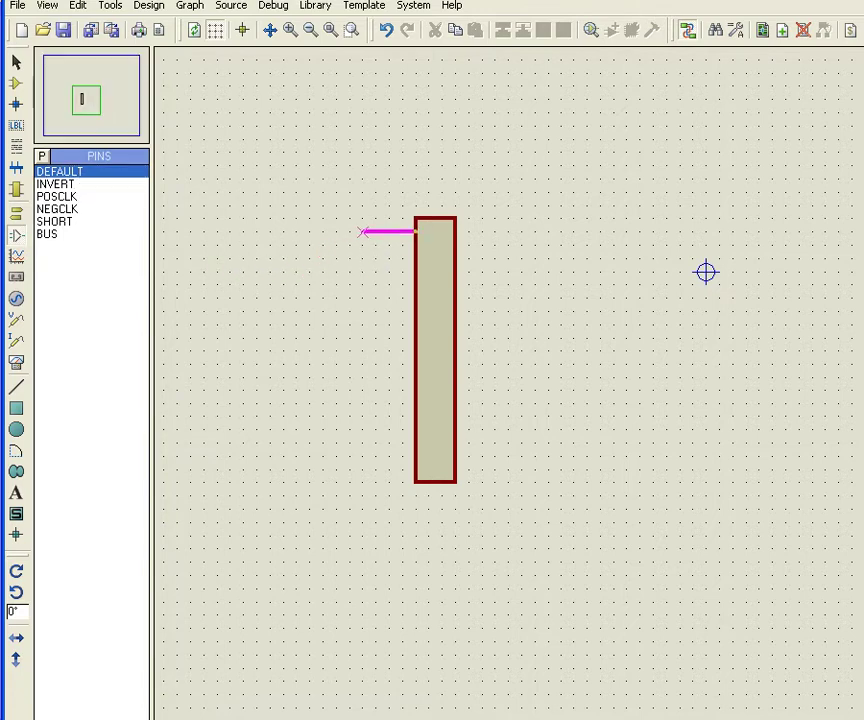
{"action": "left_click", "coordinate": [414, 258]}
{"action": "left_click", "coordinate": [414, 284]}
{"action": "left_click", "coordinate": [414, 311]}
{"action": "left_click", "coordinate": [414, 337]}
{"action": "left_click", "coordinate": [414, 363]}
{"action": "left_click", "coordinate": [414, 390]}
{"action": "left_click", "coordinate": [414, 416]}
{"action": "left_click", "coordinate": [414, 442]}
{"action": "left_click", "coordinate": [414, 469]}
{"action": "key", "text": "Escape"}
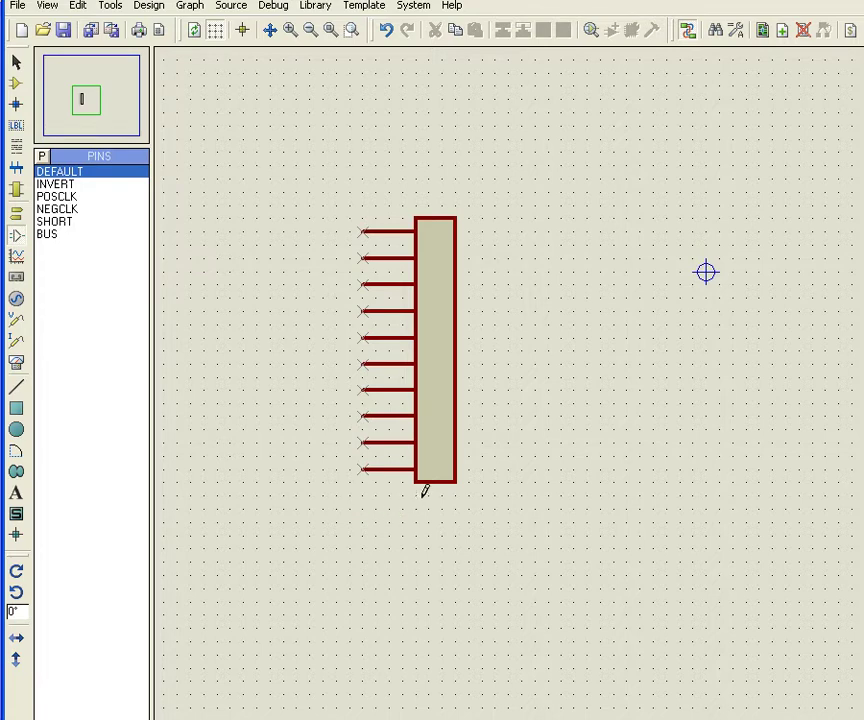
- Stretch the rectangle's lower edge downward by about nine grid squares
{"action": "left_click", "coordinate": [418, 355]}
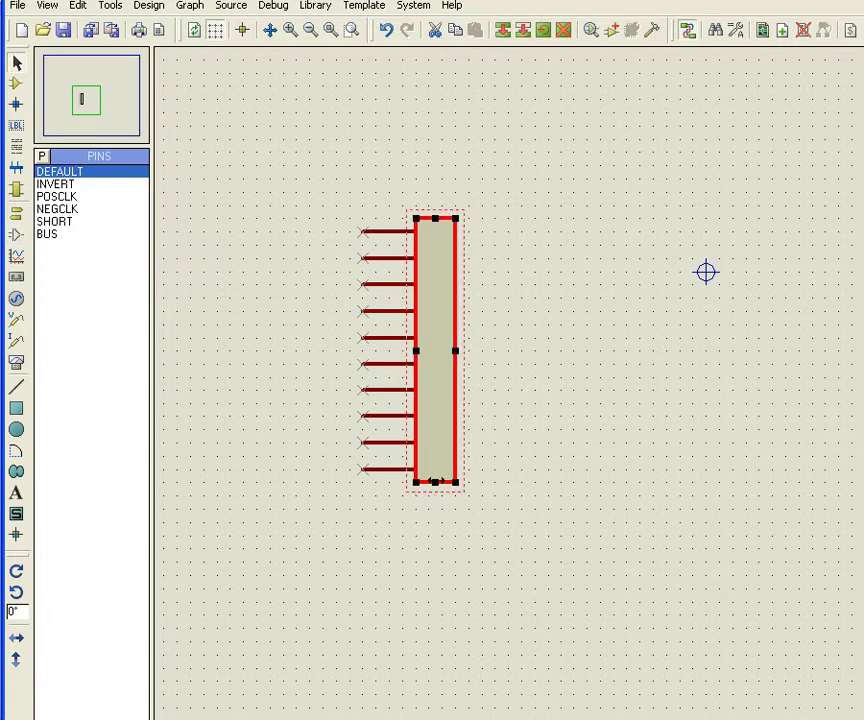
{"action": "left_click_drag", "start_coordinate": [435, 483], "coordinate": [435, 602]}
{"action": "left_click", "coordinate": [575, 405]}
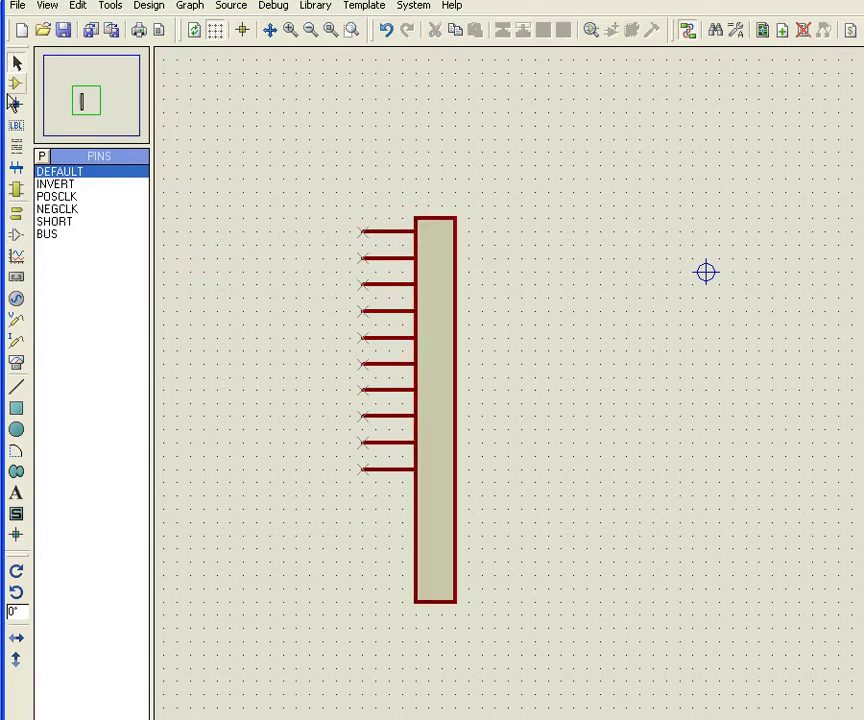
- Add four more DEFAULT pins on the left edge below the existing ten, keeping the two-square spacing
{"action": "left_click", "coordinate": [17, 234]}
{"action": "left_click", "coordinate": [17, 234]}
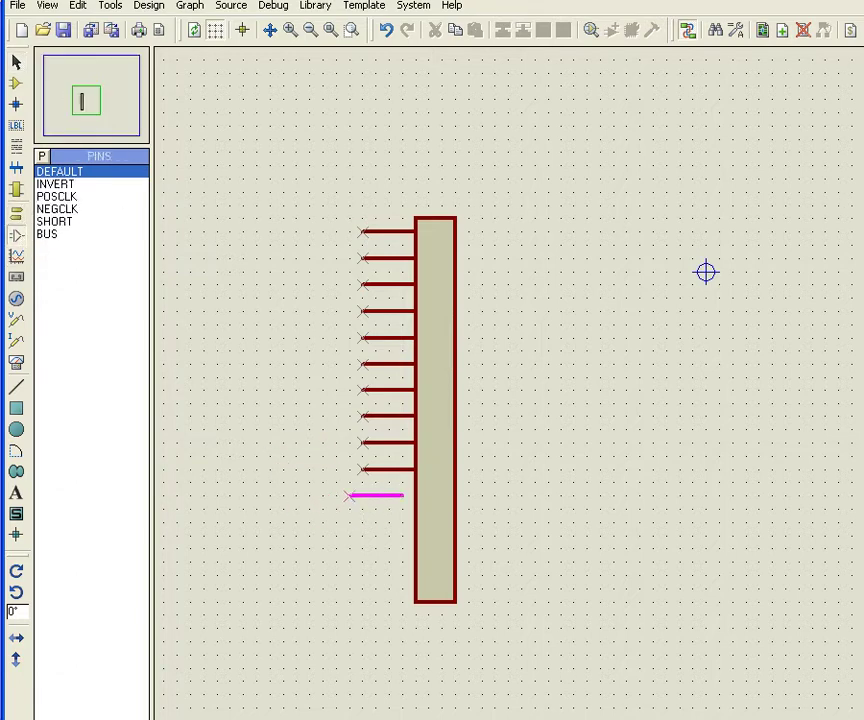
{"action": "left_click", "coordinate": [363, 496]}
{"action": "left_click", "coordinate": [363, 522]}
{"action": "left_click", "coordinate": [363, 549]}
{"action": "left_click", "coordinate": [363, 575]}
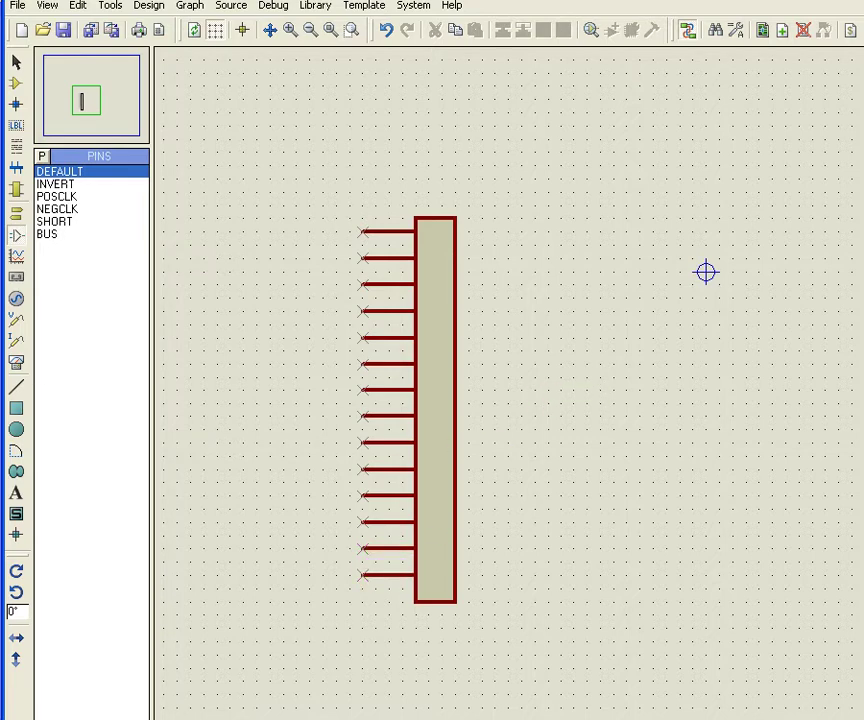
- Shorten the rectangle by one grid square at the bottom and widen it by two grid squares on the right
{"action": "left_click", "coordinate": [16, 62]}
{"action": "left_click", "coordinate": [416, 600]}
{"action": "left_click_drag", "start_coordinate": [435, 601], "coordinate": [435, 588]}
{"action": "left_click", "coordinate": [517, 481]}
{"action": "left_click", "coordinate": [450, 400]}
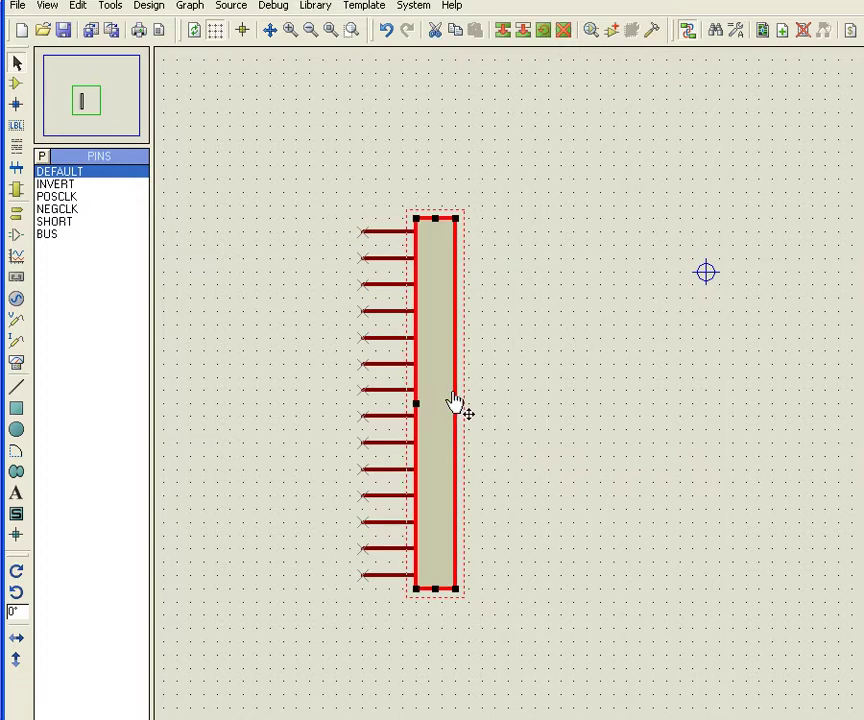
{"action": "left_click_drag", "start_coordinate": [456, 403], "coordinate": [482, 403]}
{"action": "left_click", "coordinate": [528, 330]}
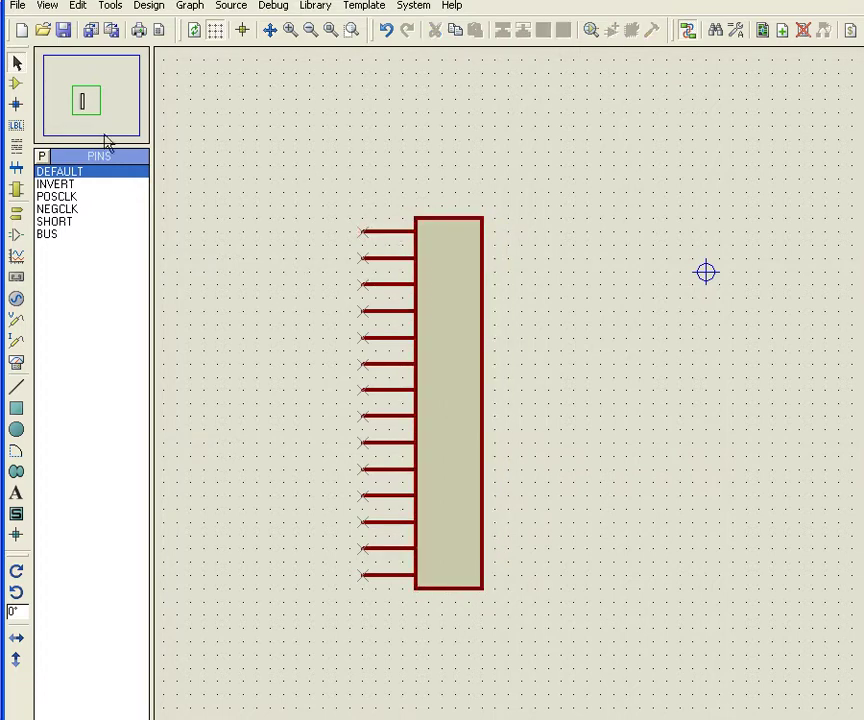
- Try to make a device from the rectangle and its unnamed pins
{"action": "left_click_drag", "start_coordinate": [336, 194], "coordinate": [529, 626]}
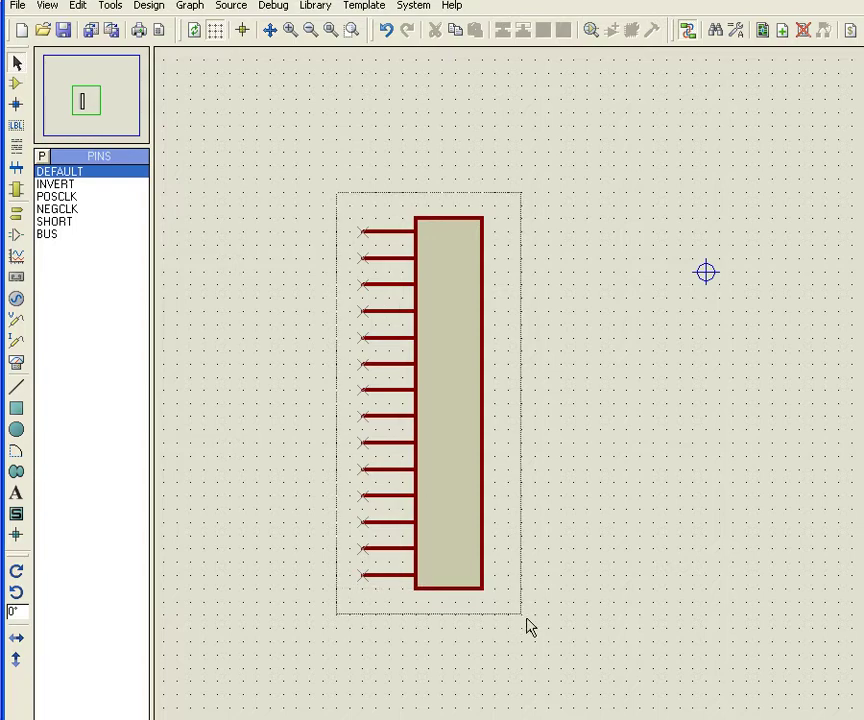
{"action": "right_click", "coordinate": [495, 628]}
{"action": "left_click", "coordinate": [560, 716]}
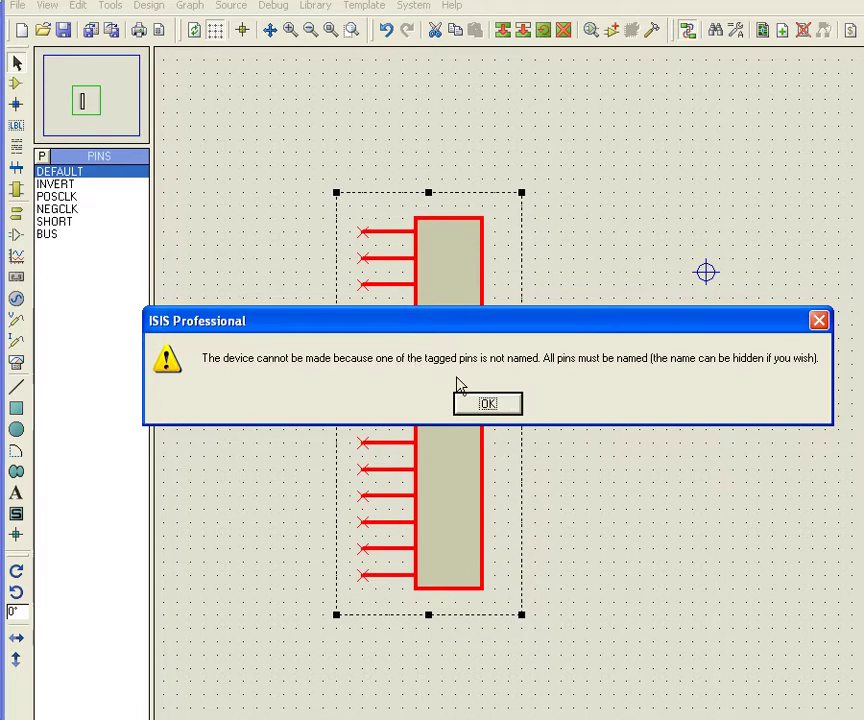
{"action": "key", "text": "Return"}
{"action": "left_click", "coordinate": [343, 305]}
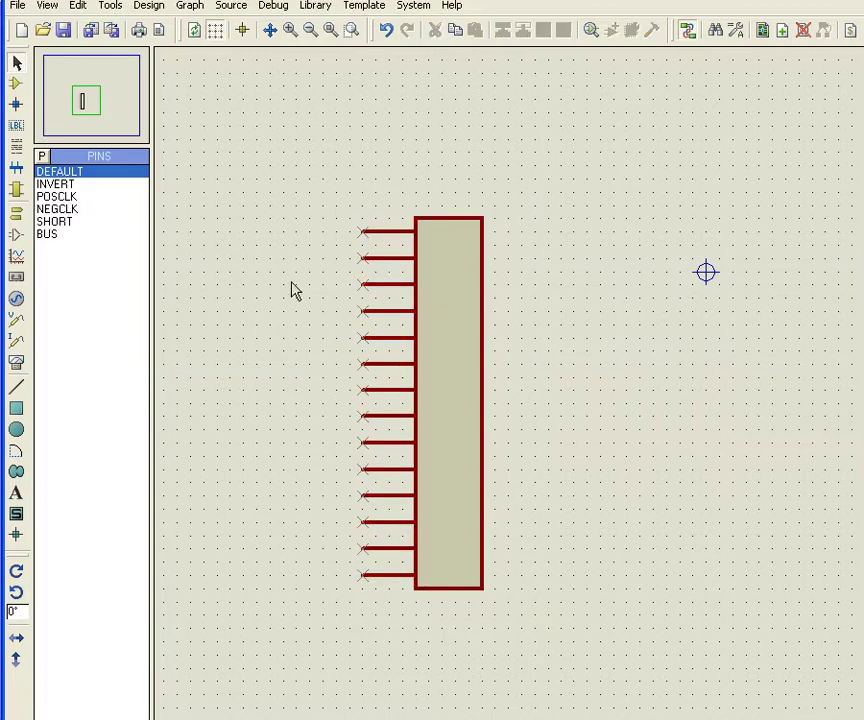
- Name the top two pins X1 and X2
{"action": "double_click", "coordinate": [388, 233]}
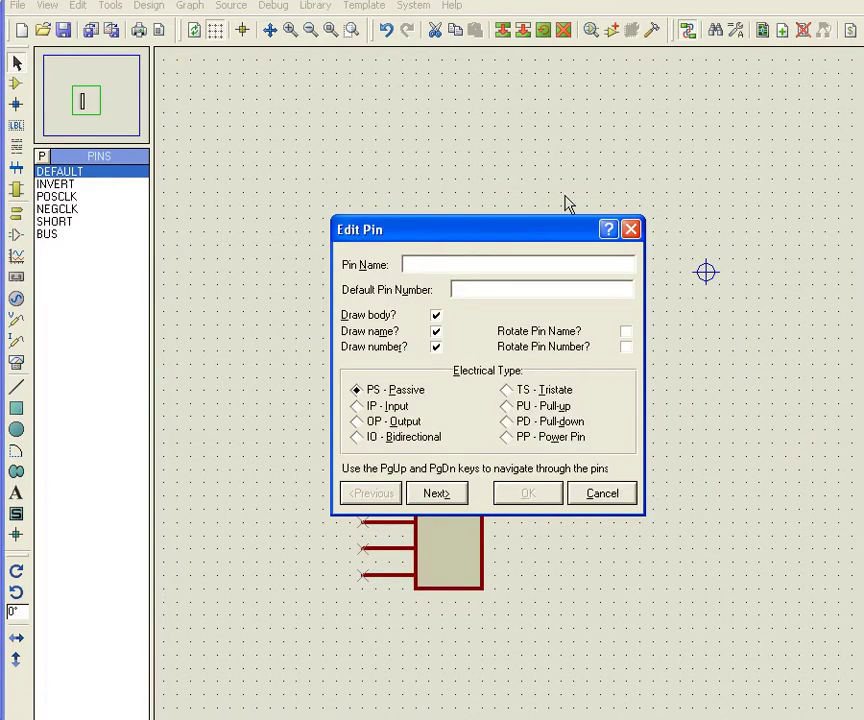
{"action": "type", "text": "C"}
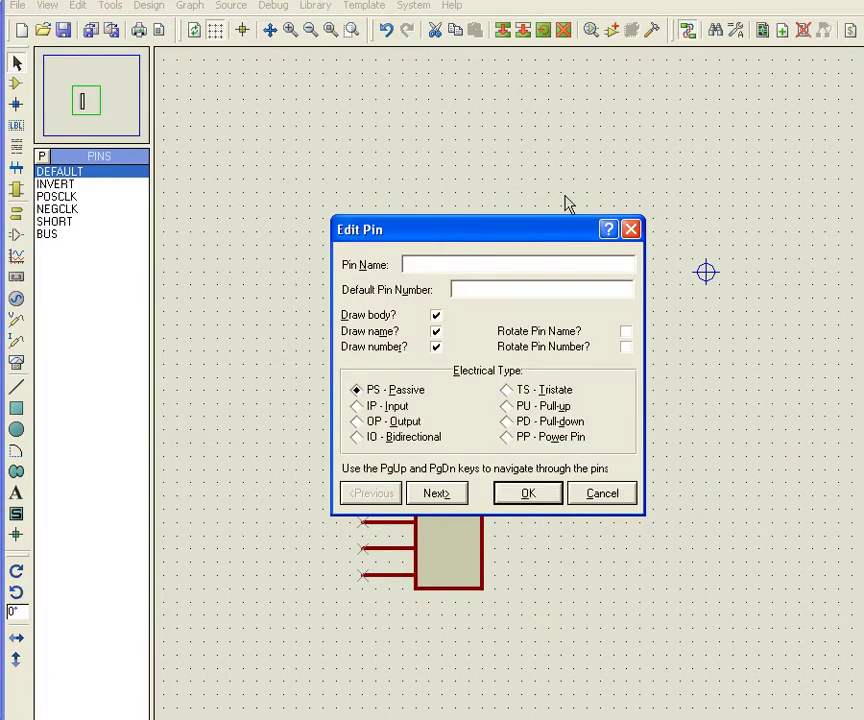
{"action": "key", "text": "Return"}
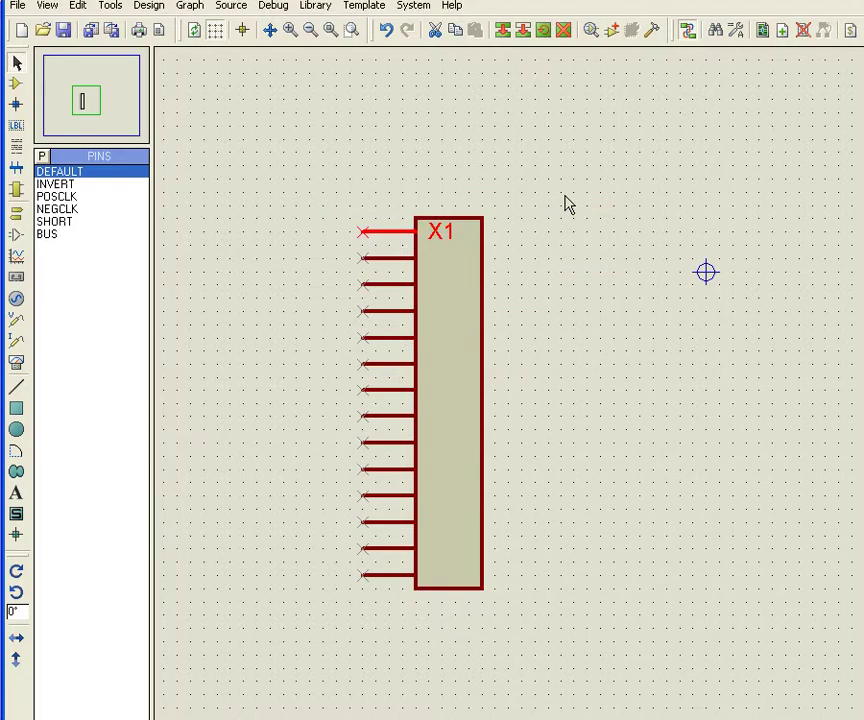
{"action": "double_click", "coordinate": [394, 259]}
{"action": "type", "text": "X2"}
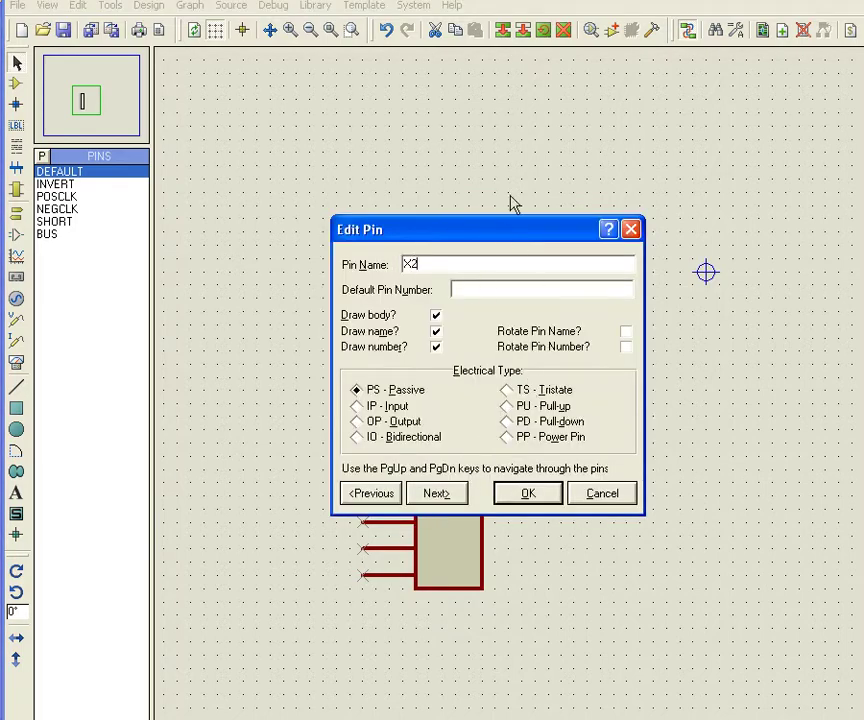
{"action": "left_click_drag", "start_coordinate": [504, 234], "coordinate": [720, 200]}
{"action": "left_click", "coordinate": [662, 461]}
- Name the third, fourth and fifth pins from the top X3, X4 and X5
{"action": "type", "text": "X2"}
{"action": "key", "text": "BackSpace"}
{"action": "type", "text": "3"}
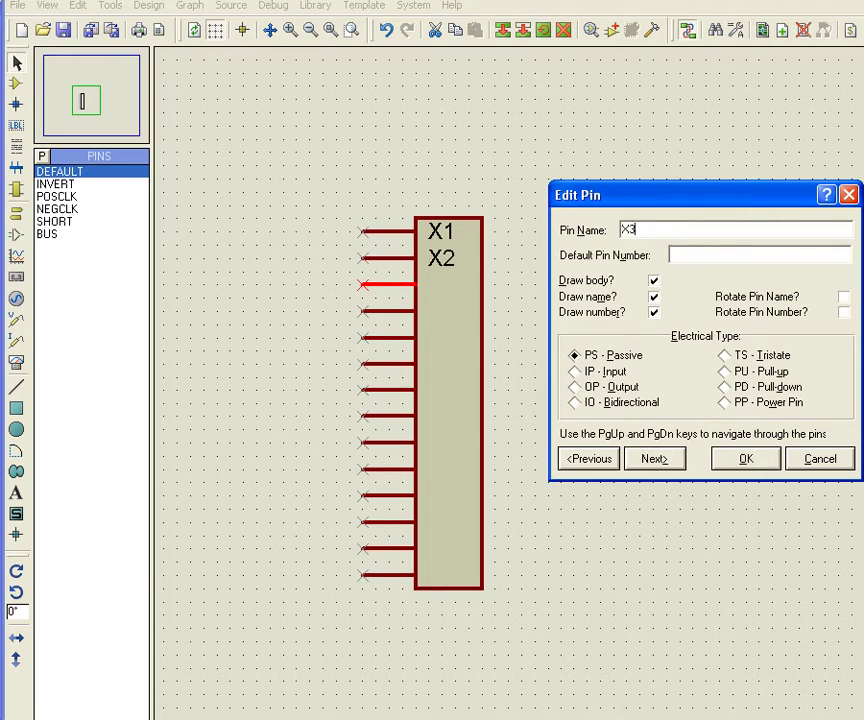
{"action": "left_click", "coordinate": [654, 458]}
{"action": "type", "text": "X3"}
{"action": "key", "text": "BackSpace"}
{"action": "type", "text": "4"}
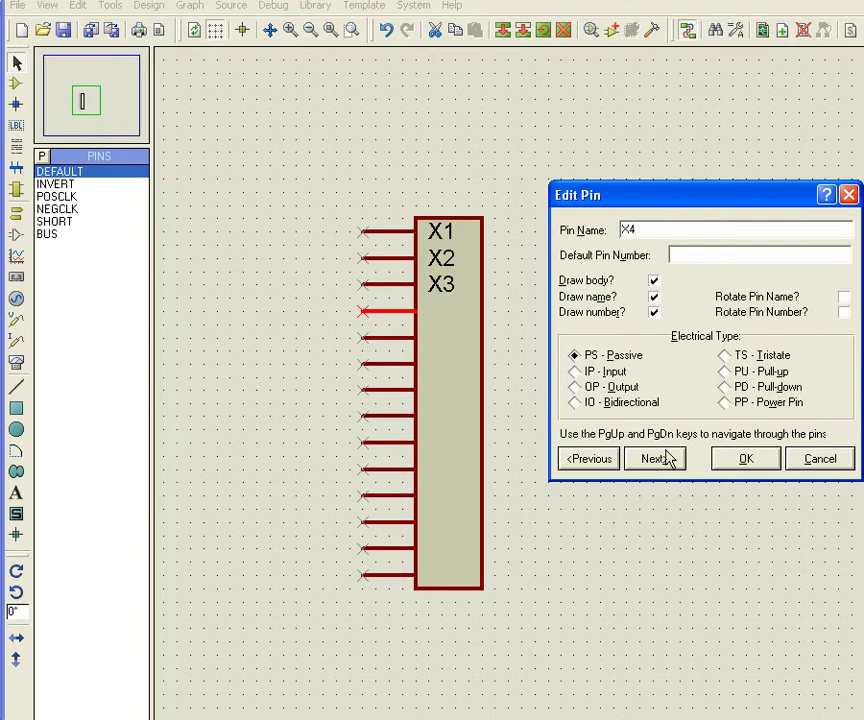
{"action": "left_click", "coordinate": [654, 458]}
{"action": "type", "text": "X5"}
{"action": "left_click", "coordinate": [654, 458]}
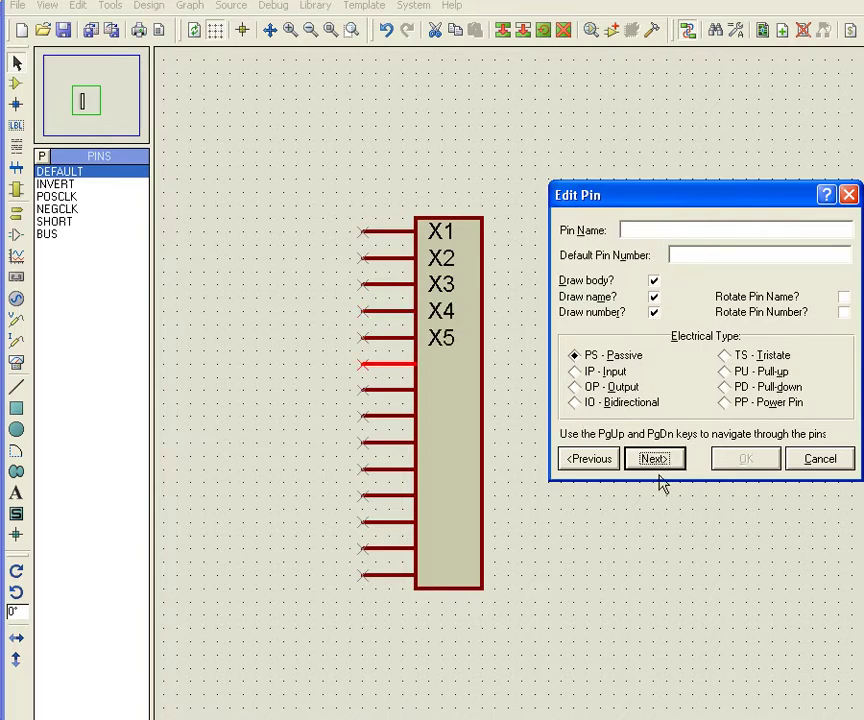
- Name the sixth through tenth pins X6, X7, X8, X9 and X10 in order
{"action": "type", "text": "X6"}
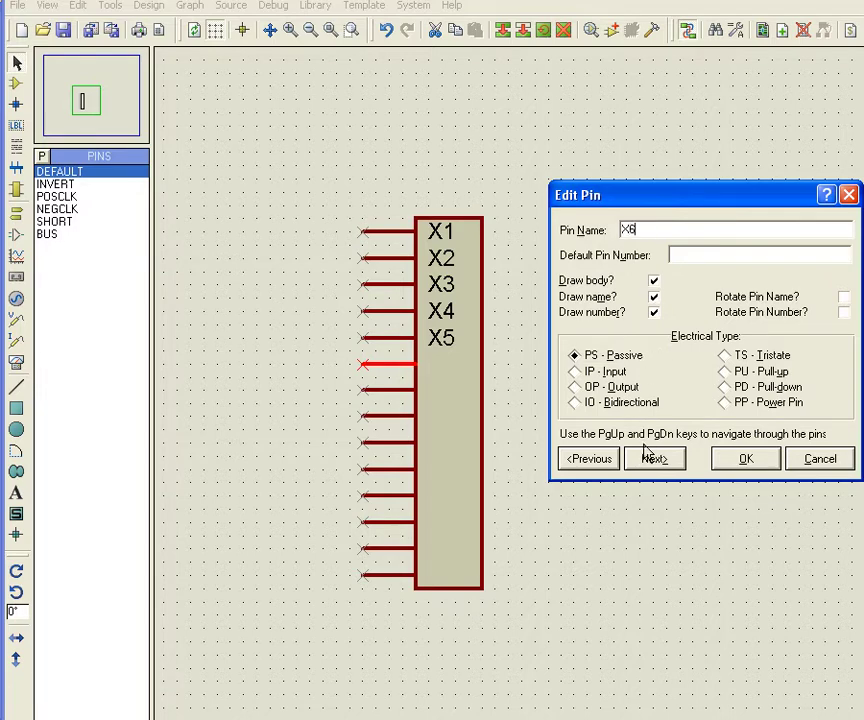
{"action": "left_click", "coordinate": [652, 458]}
{"action": "type", "text": "X"}
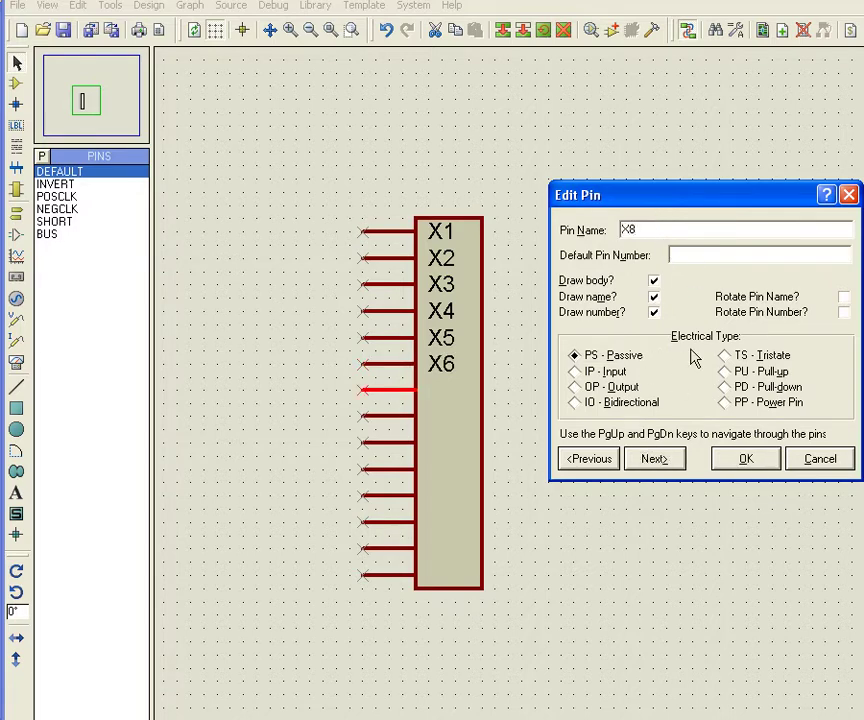
{"action": "type", "text": "7"}
{"action": "left_click", "coordinate": [668, 465]}
{"action": "type", "text": "X9"}
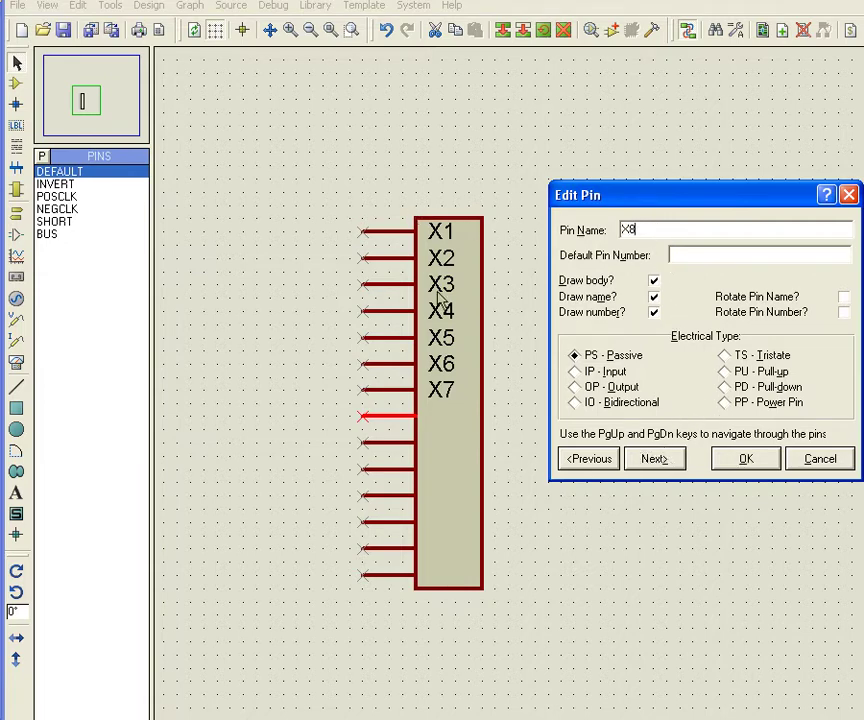
{"action": "left_click", "coordinate": [655, 459]}
{"action": "type", "text": "X"}
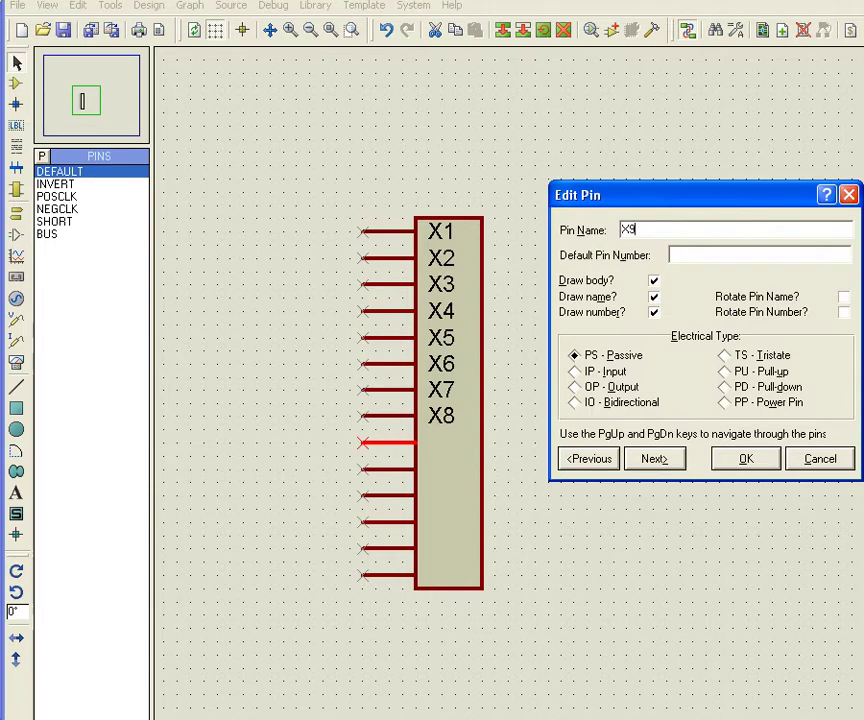
{"action": "left_click", "coordinate": [668, 460]}
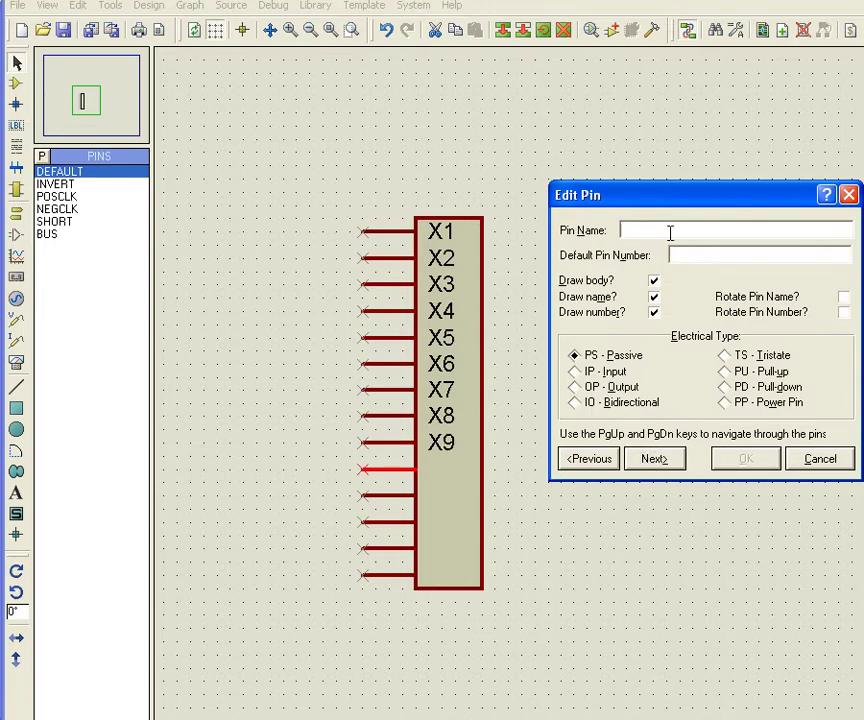
{"action": "left_click", "coordinate": [654, 459]}
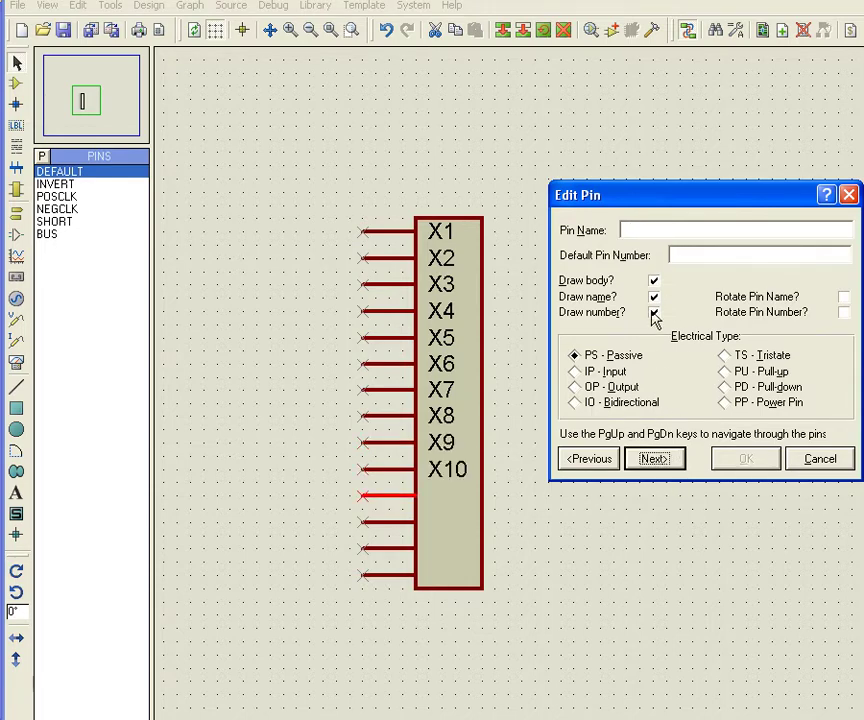
- Name the last four pins X11, X12, X13 and X14, and close the pin editing
{"action": "left_click", "coordinate": [641, 228]}
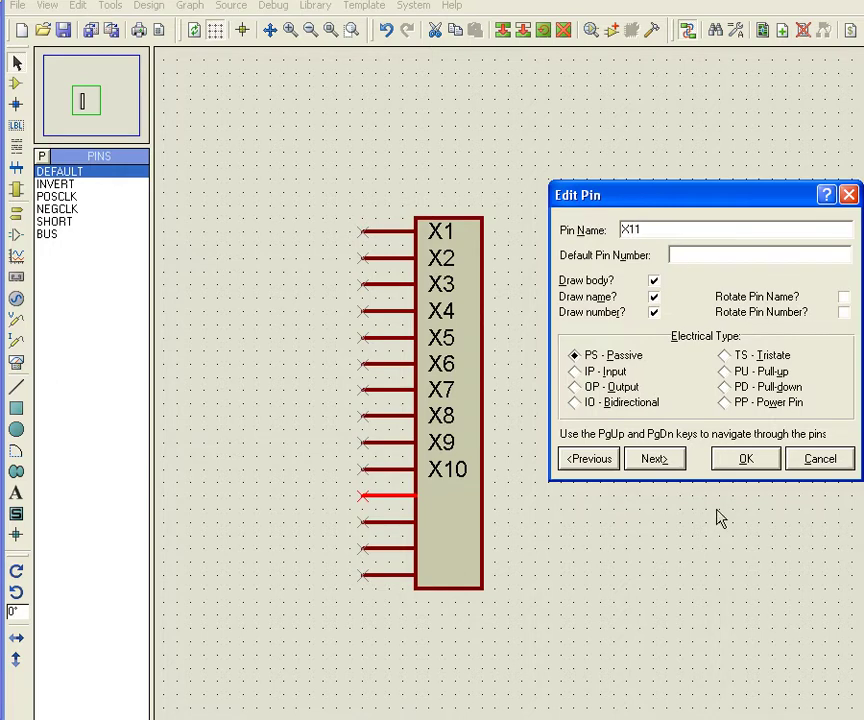
{"action": "left_click", "coordinate": [654, 459]}
{"action": "left_click", "coordinate": [667, 227]}
{"action": "type", "text": "X12"}
{"action": "left_click", "coordinate": [654, 459]}
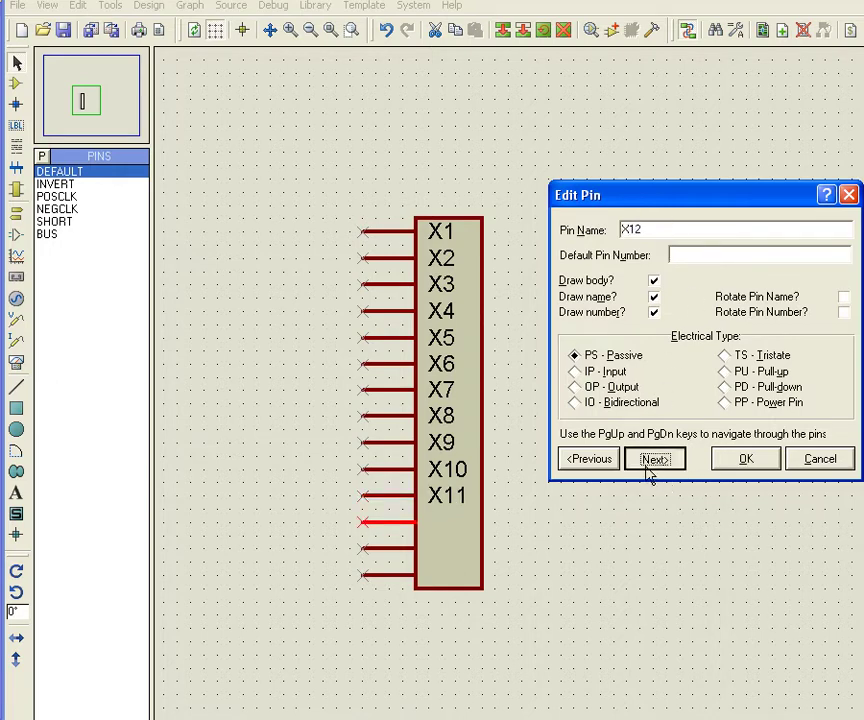
{"action": "left_click", "coordinate": [662, 229]}
{"action": "type", "text": "X13"}
{"action": "left_click", "coordinate": [654, 459]}
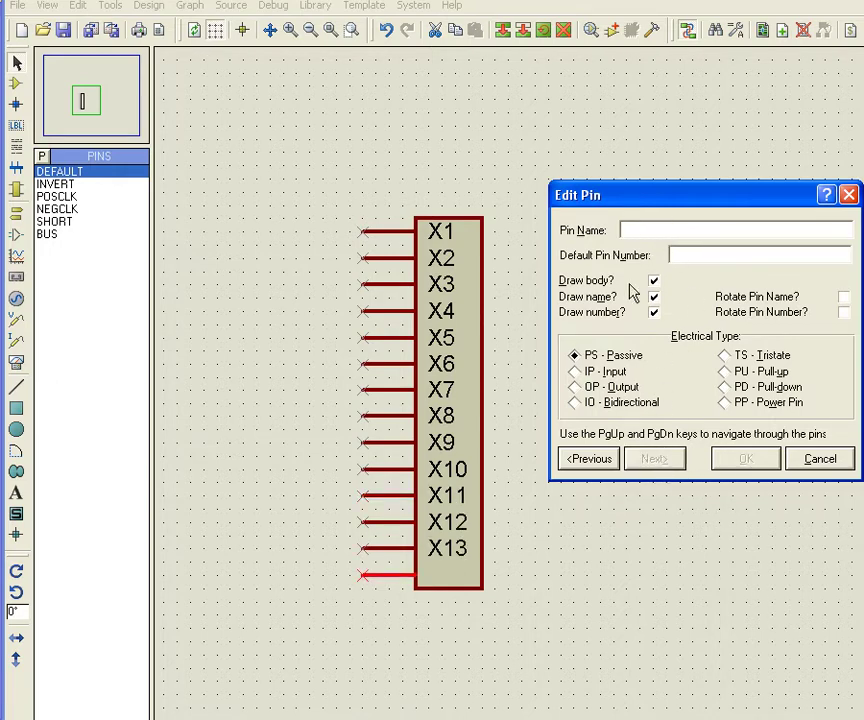
{"action": "type", "text": "X14"}
{"action": "left_click", "coordinate": [742, 462]}
{"action": "left_click", "coordinate": [540, 575]}
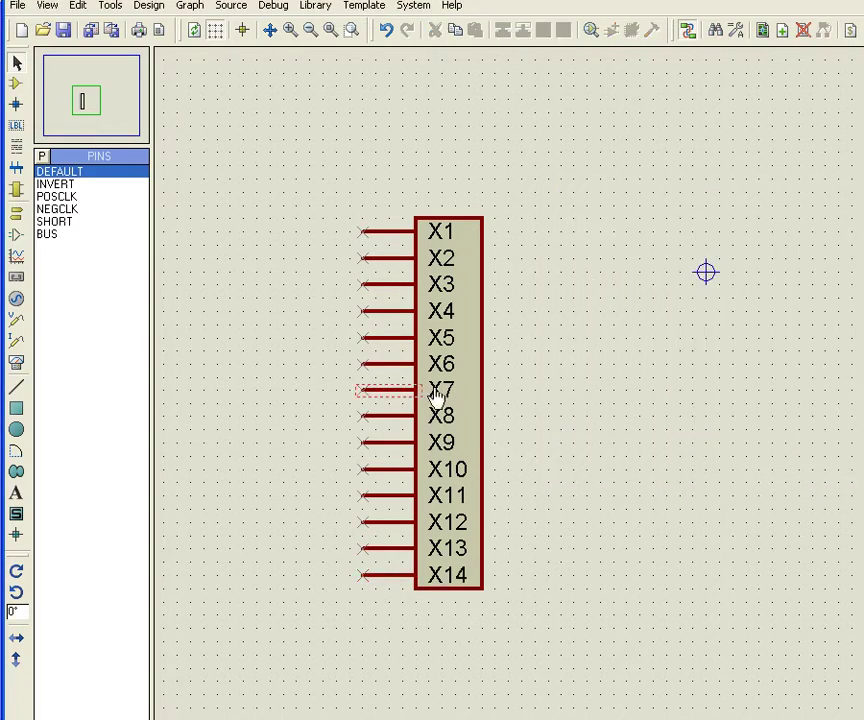
- Make a device from the complete 14-pin connector symbol, naming it MY-LAMP with reference prefix L
{"action": "left_click_drag", "start_coordinate": [322, 193], "coordinate": [520, 615]}
{"action": "right_click", "coordinate": [501, 575]}
{"action": "left_click", "coordinate": [571, 506]}
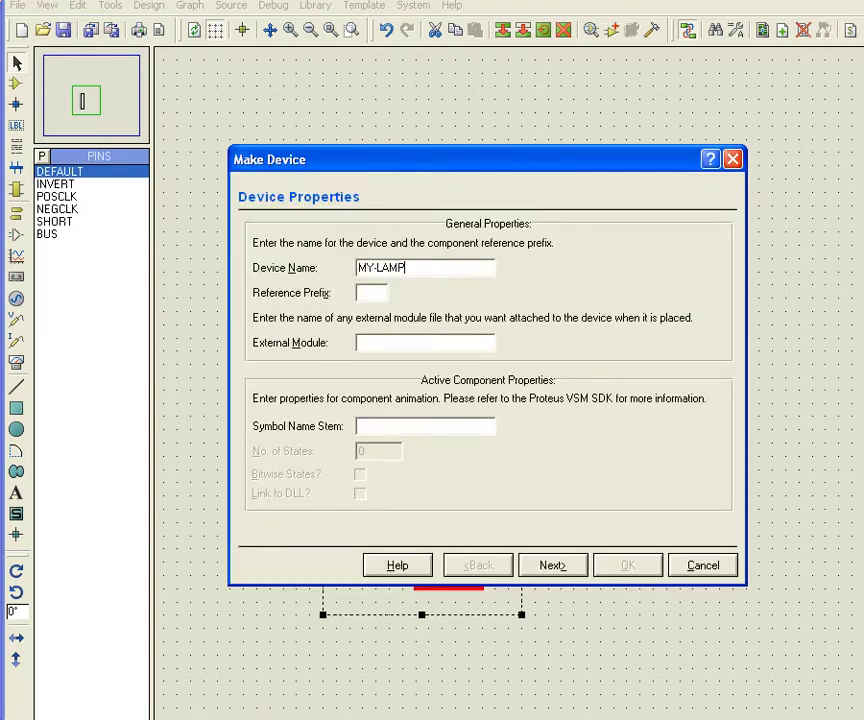
{"action": "left_click", "coordinate": [384, 292]}
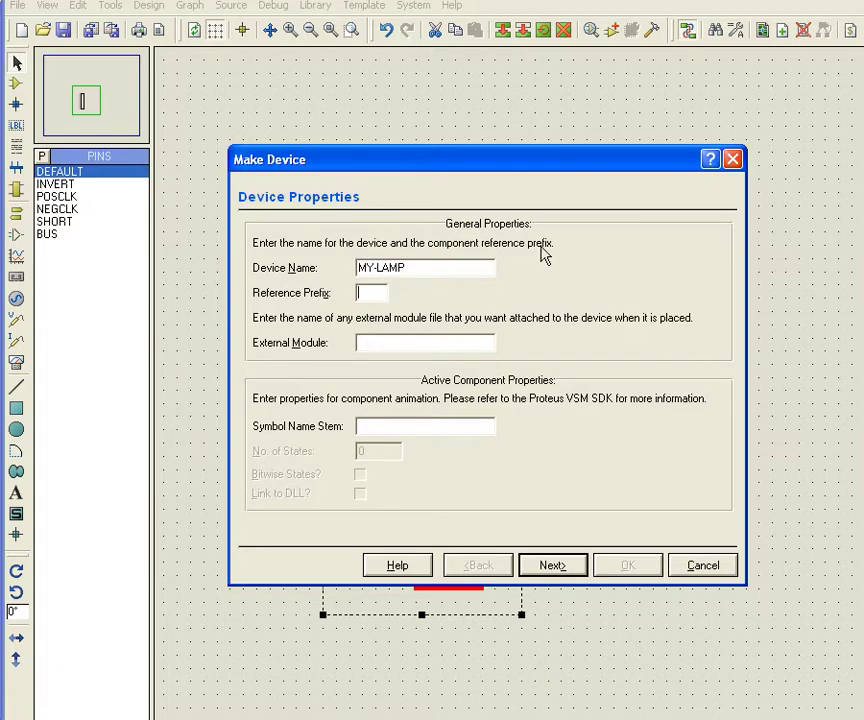
{"action": "left_click", "coordinate": [548, 568]}
- Search the ARES packages for RSH and add RSH-31A as the device's packaging
{"action": "left_click", "coordinate": [345, 527]}
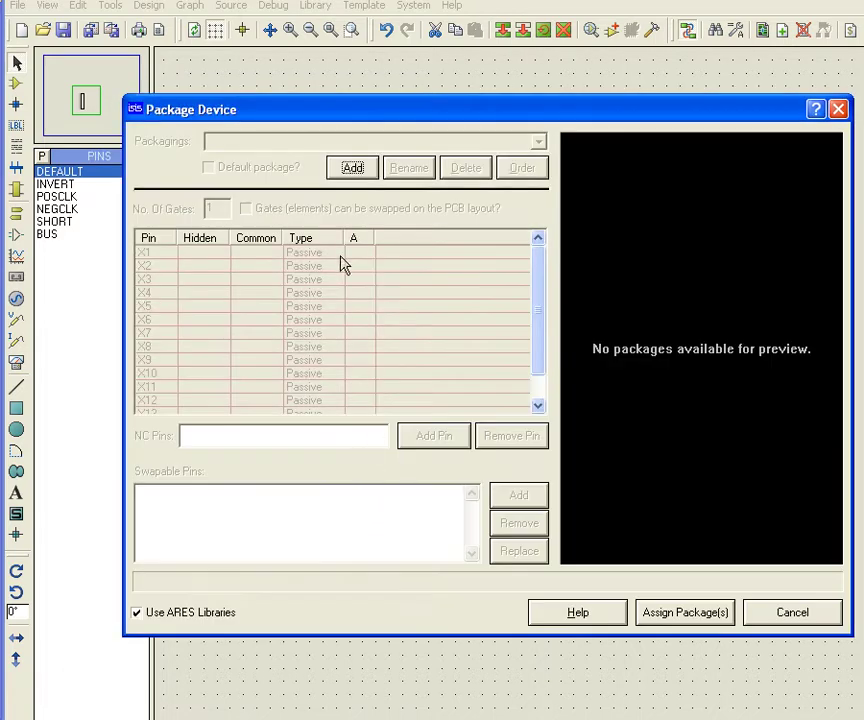
{"action": "left_click", "coordinate": [368, 167]}
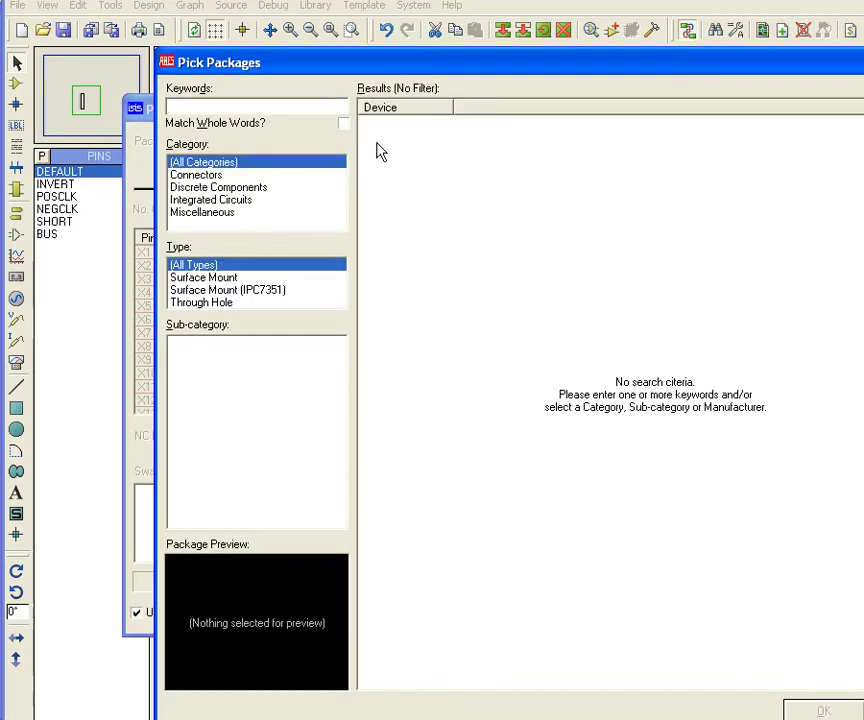
{"action": "type", "text": "RSH"}
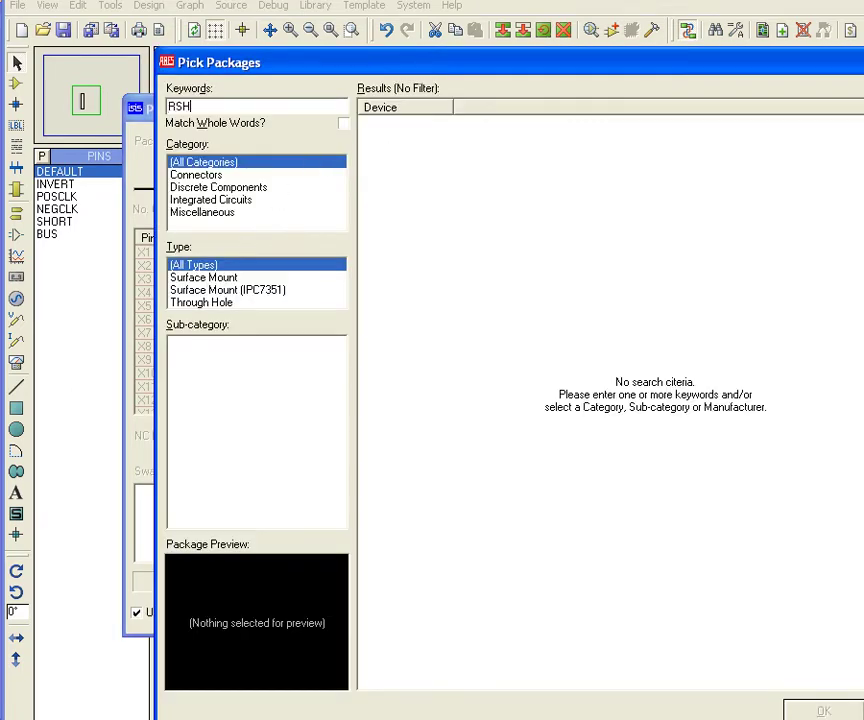
{"action": "double_click", "coordinate": [372, 127]}
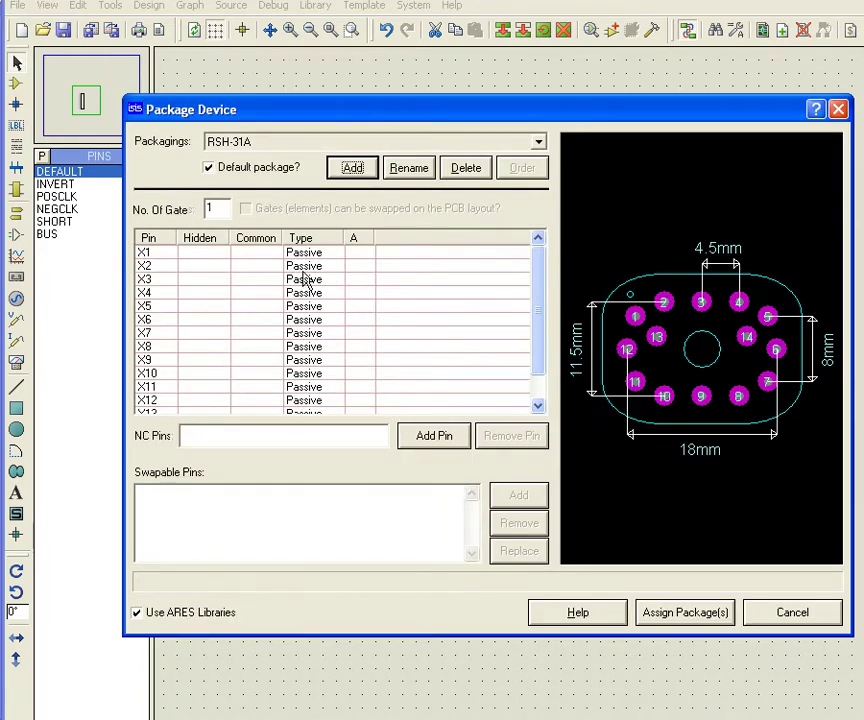
- Assign package pads 1 through 7 to pins X1 through X7 in order
{"action": "left_click", "coordinate": [362, 253]}
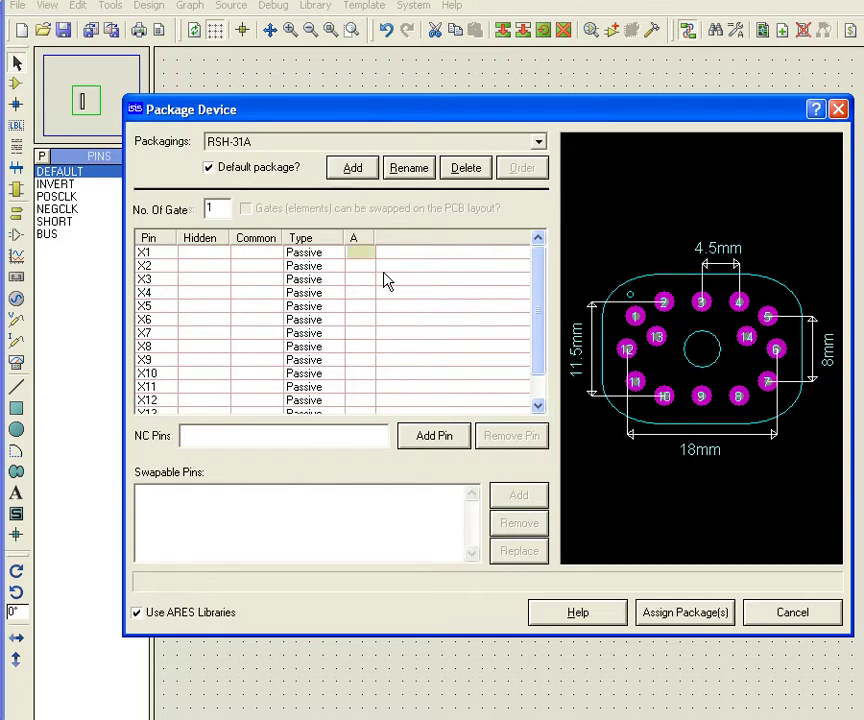
{"action": "type", "text": "1"}
{"action": "key", "text": "Return"}
{"action": "type", "text": "2 3 4 5 6"}
{"action": "key", "text": "Return"}
{"action": "key", "text": "Up"}
{"action": "type", "text": "7"}
{"action": "key", "text": "Return"}
{"action": "key", "text": "Up"}
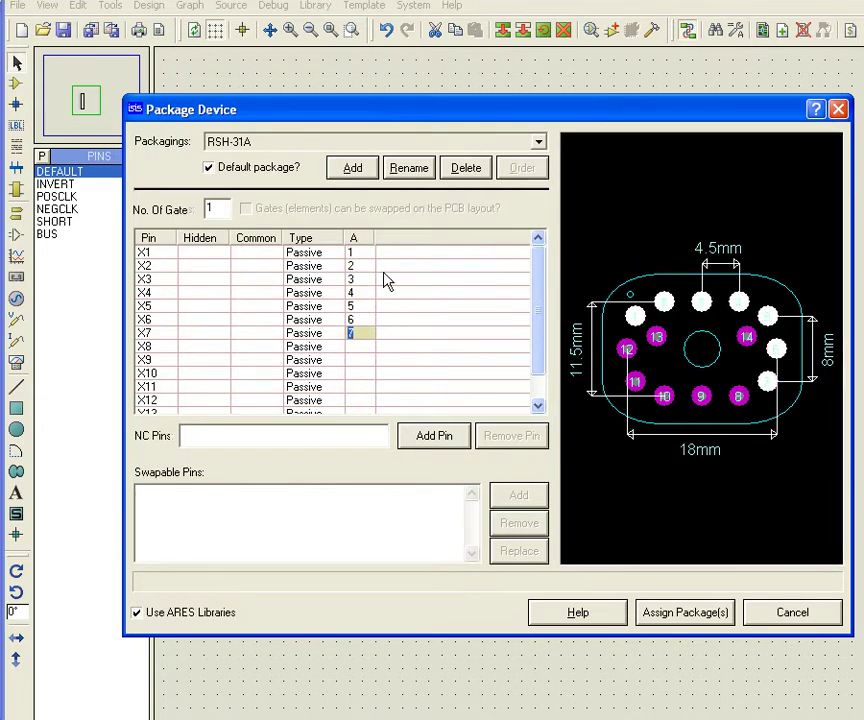
- Assign package pads 8, 9 and 10 to pins X8, X9 and X10
{"action": "key", "text": "Return"}
{"action": "type", "text": "8"}
{"action": "key", "text": "Return"}
{"action": "type", "text": "9"}
{"action": "key", "text": "Return"}
{"action": "type", "text": "10"}
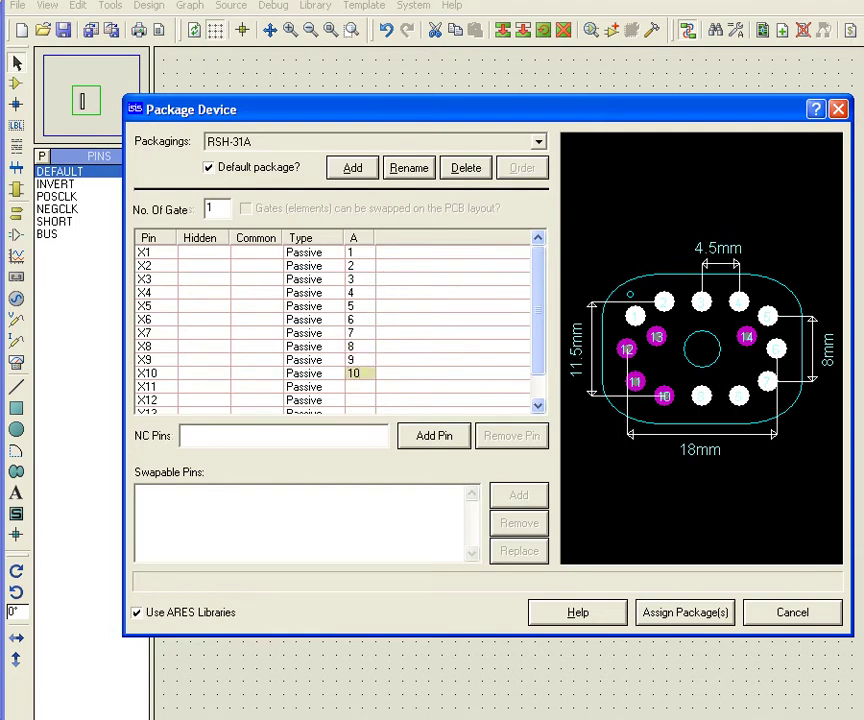
- Assign package pads 11 through 14 to pins X11 through X14 and confirm the package assignment
{"action": "key", "text": "Return"}
{"action": "type", "text": "11"}
{"action": "key", "text": "Return"}
{"action": "type", "text": "12"}
{"action": "key", "text": "Return"}
{"action": "type", "text": "13"}
{"action": "key", "text": "Return"}
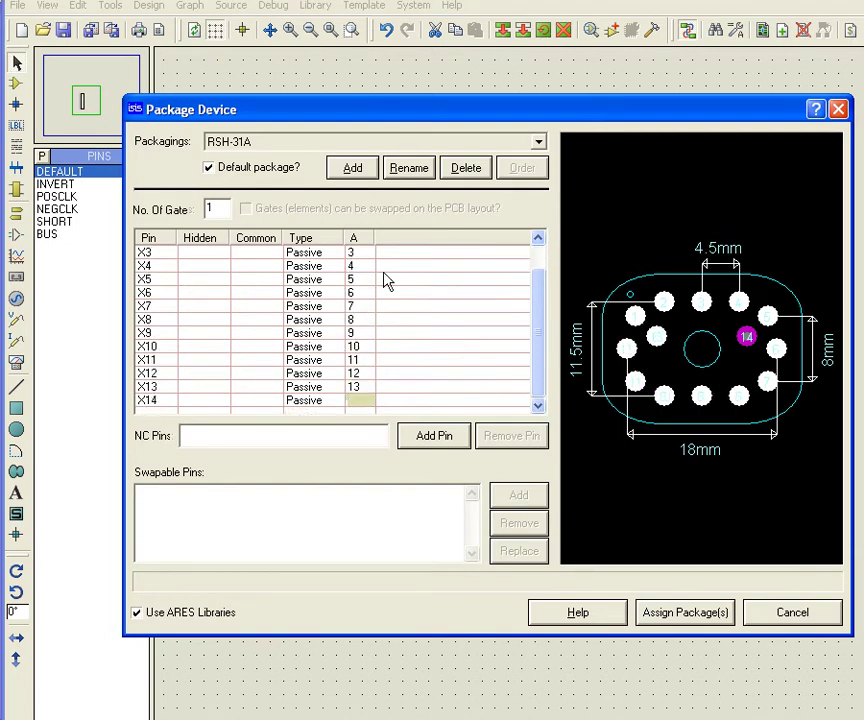
{"action": "type", "text": "14"}
{"action": "key", "text": "Return"}
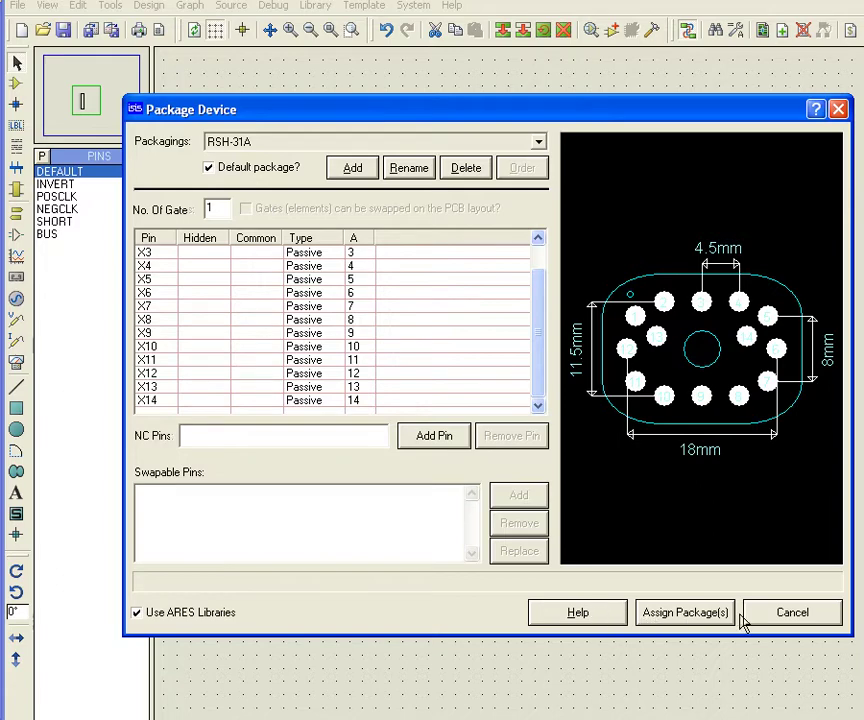
{"action": "left_click", "coordinate": [722, 620]}
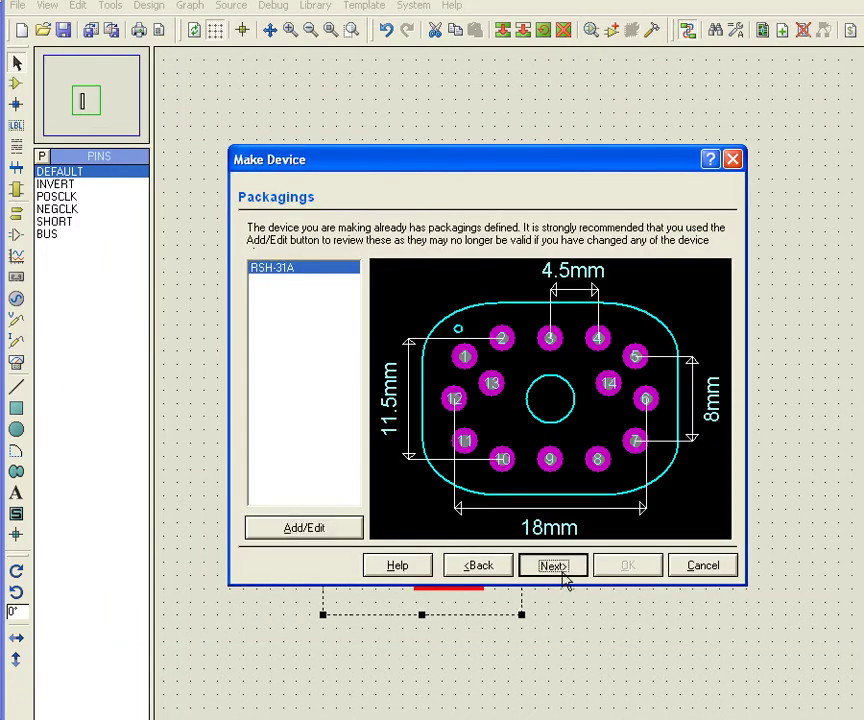
- Accept the packaging, component properties and data sheet settings to reach the indexing and library selection
{"action": "left_click", "coordinate": [560, 570]}
{"action": "left_click", "coordinate": [556, 568]}
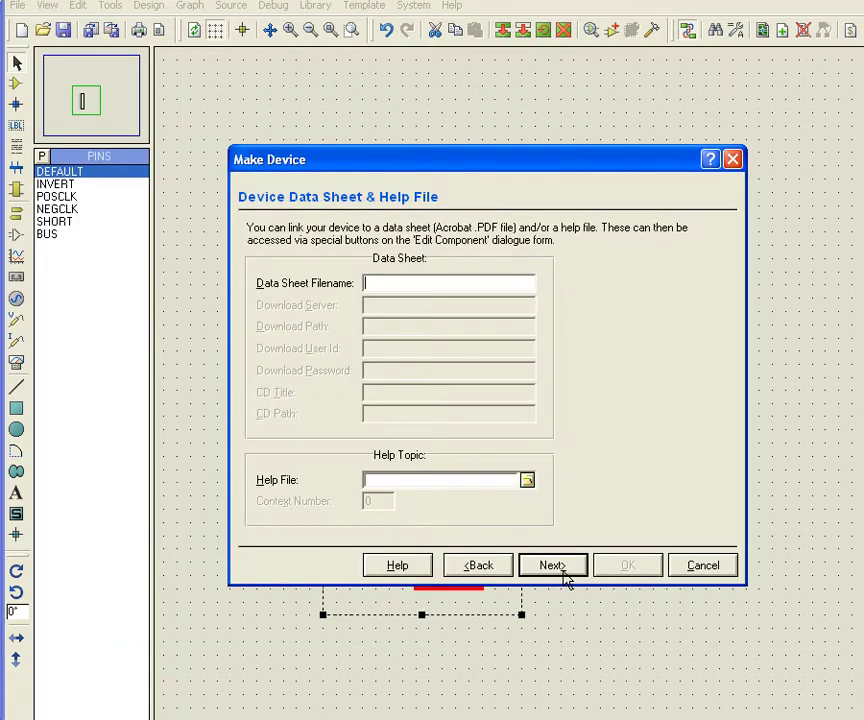
{"action": "left_click", "coordinate": [566, 579]}
- Set the device category to Miscellaneous
{"action": "left_click", "coordinate": [452, 253]}
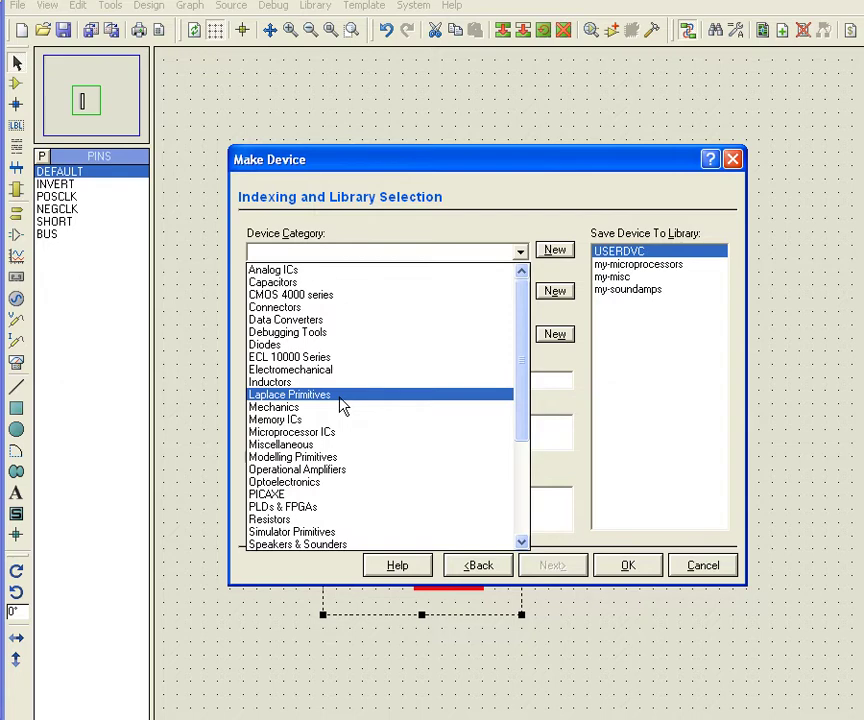
{"action": "scroll", "coordinate": [343, 455], "scroll_direction": "down", "scroll_amount": 1}
{"action": "left_click", "coordinate": [338, 436]}
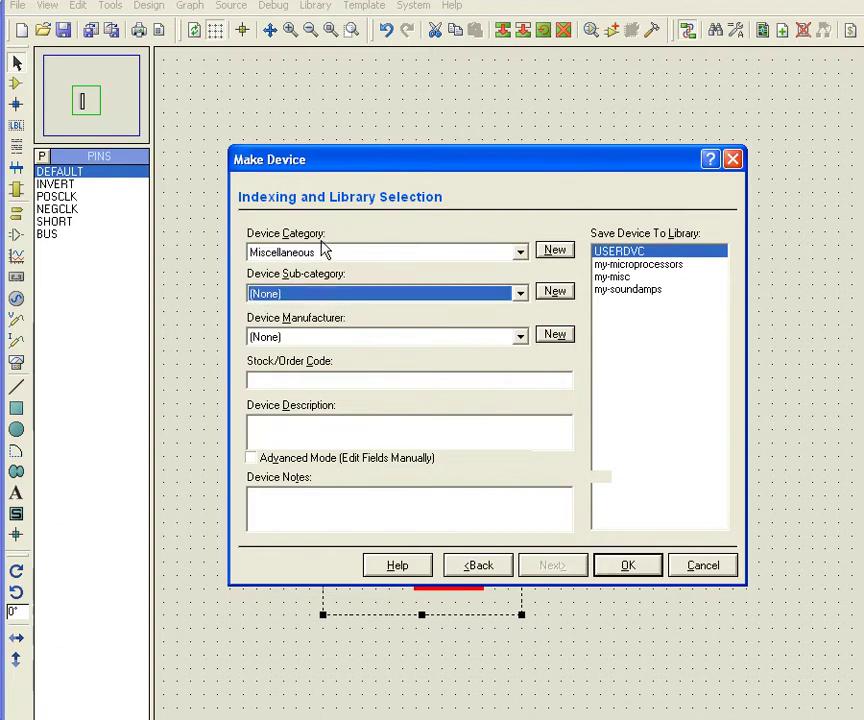
- Categorise the device under Thermionic Valves with no sub-category, add the note "Bla bla bla", and save it to the USERDVC library
{"action": "left_click", "coordinate": [327, 255]}
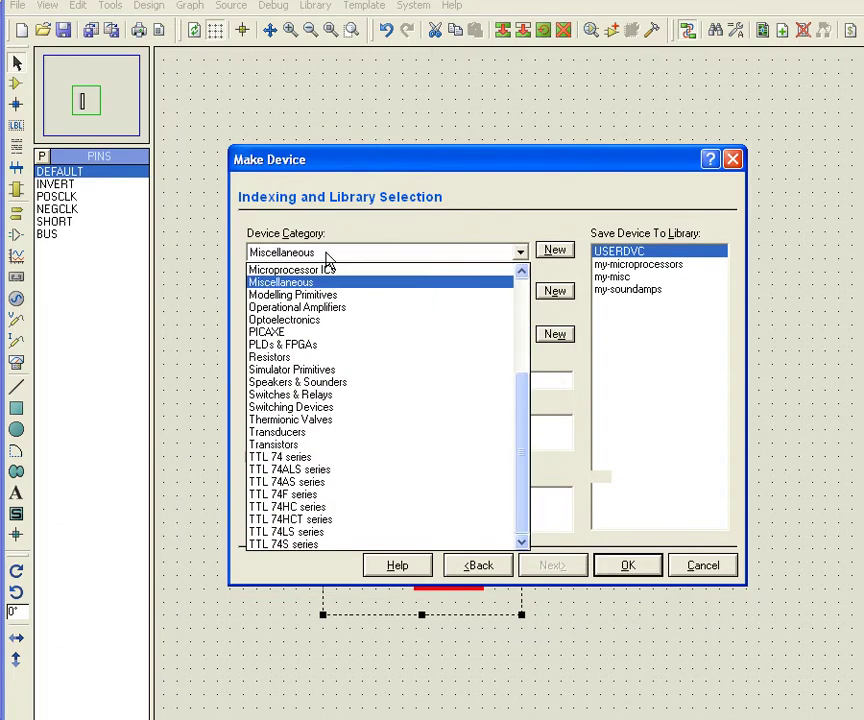
{"action": "left_click", "coordinate": [314, 421]}
{"action": "left_click", "coordinate": [309, 297]}
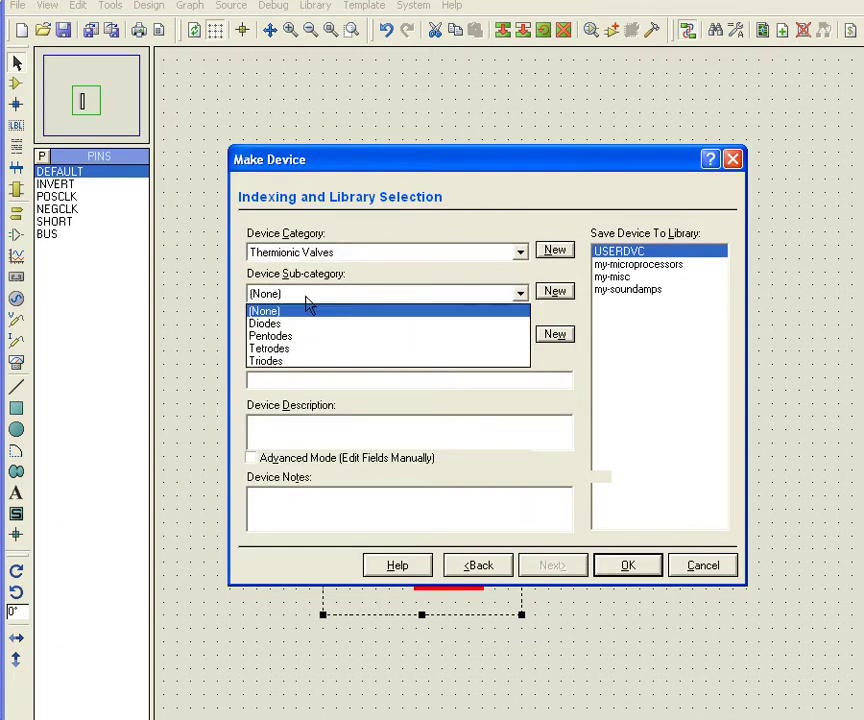
{"action": "left_click", "coordinate": [309, 313]}
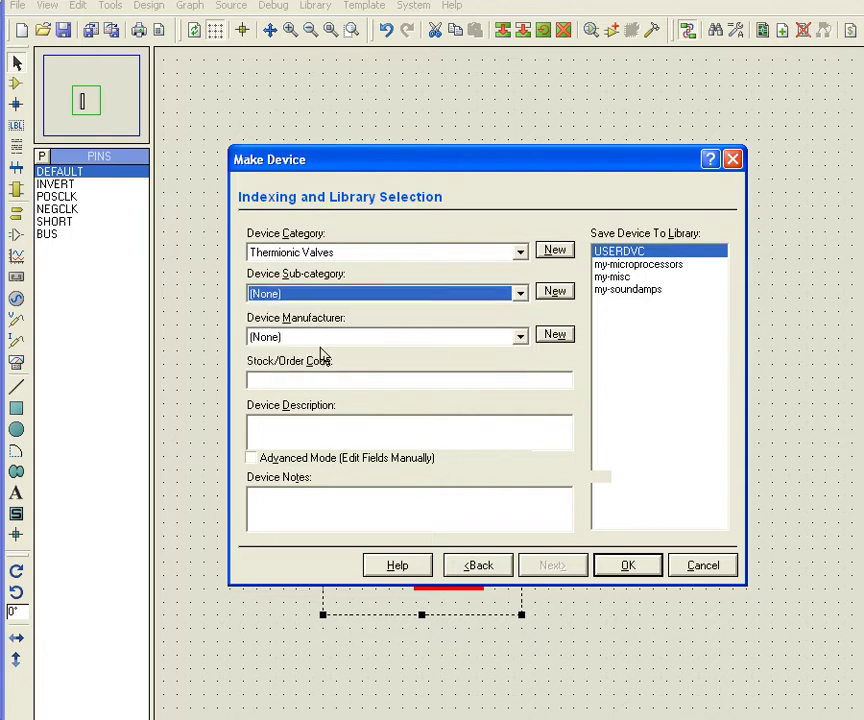
{"action": "left_click", "coordinate": [401, 495]}
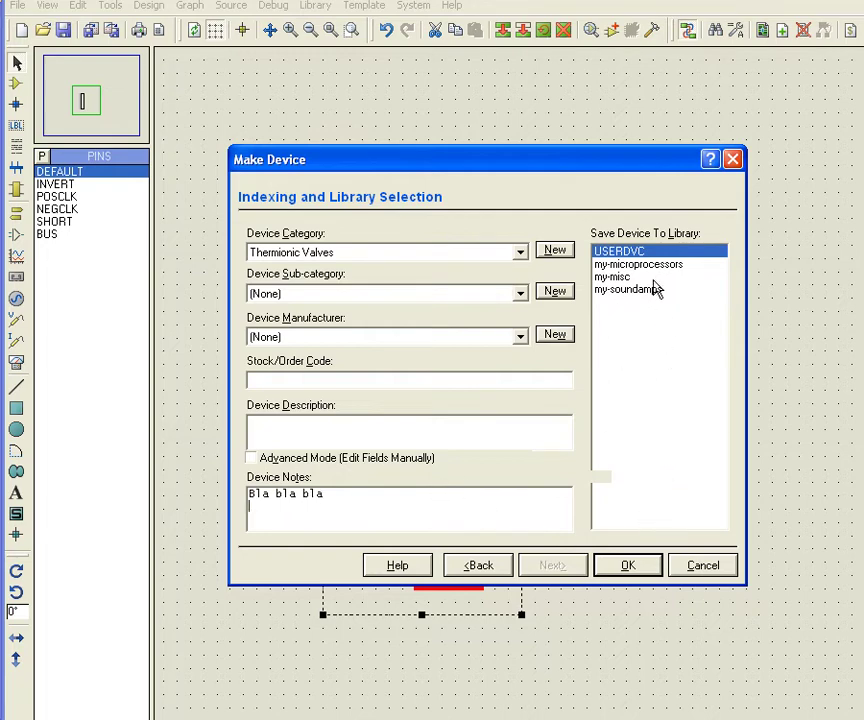
{"action": "left_click", "coordinate": [632, 565]}
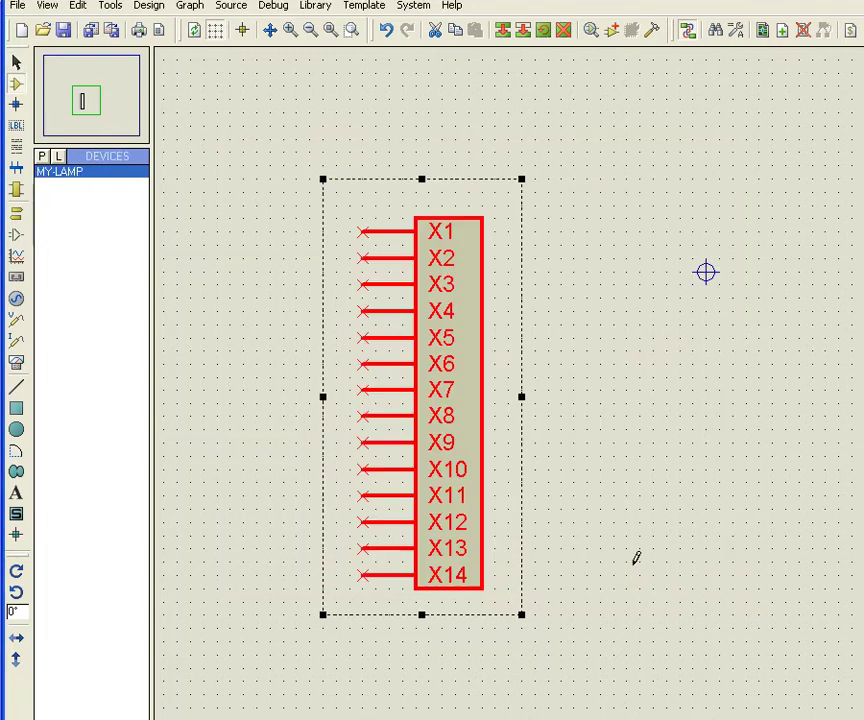
- Place one MY-LAMP component to the upper left of the original connector drawing, and delete that original drawing
{"action": "scroll", "coordinate": [634, 410], "scroll_direction": "down", "scroll_amount": 2}
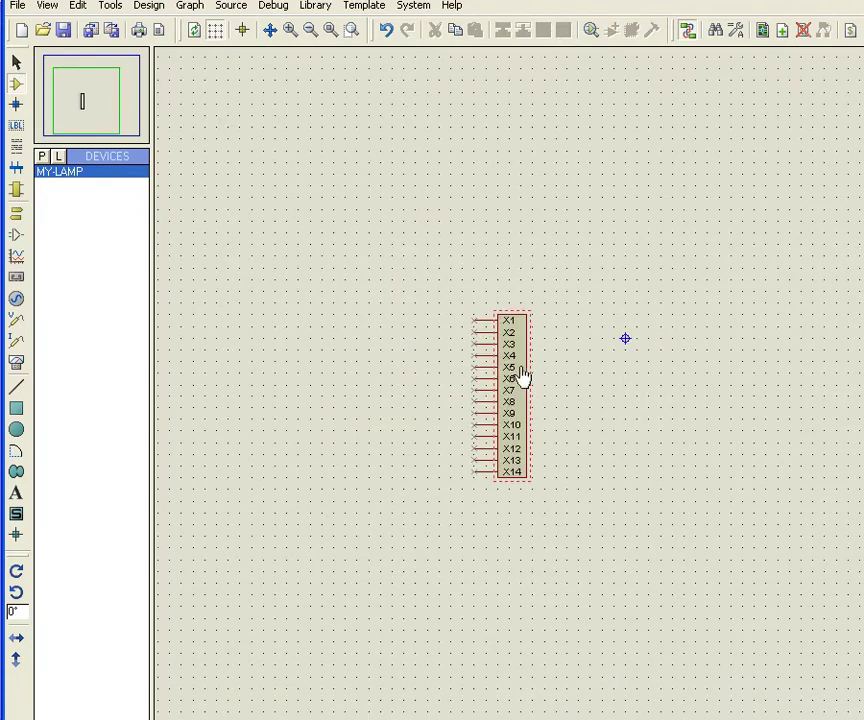
{"action": "left_click", "coordinate": [246, 225]}
{"action": "left_click", "coordinate": [246, 225]}
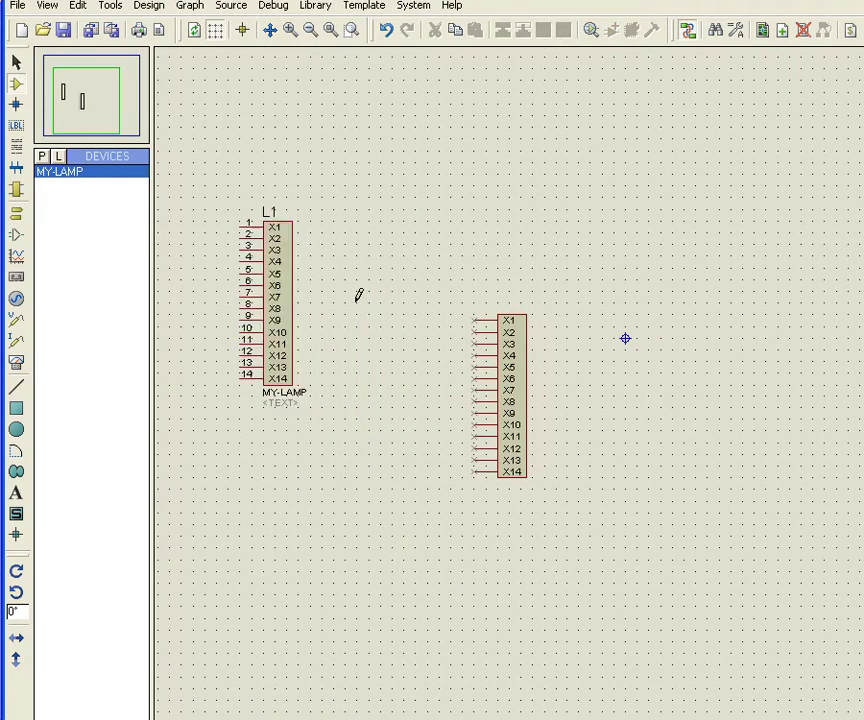
{"action": "left_click_drag", "start_coordinate": [433, 284], "coordinate": [590, 541]}
{"action": "key", "text": "Delete"}
- Place three more MY-LAMP components on the sheet, one to the upper right of L1 and two lower down
{"action": "left_click", "coordinate": [469, 228]}
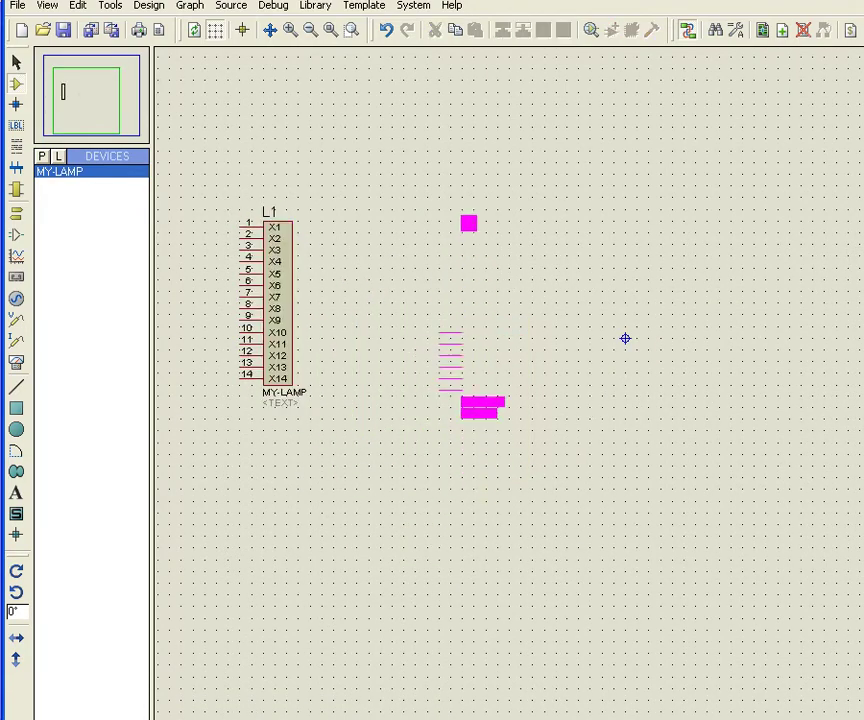
{"action": "left_click", "coordinate": [444, 192]}
{"action": "left_click", "coordinate": [446, 433]}
{"action": "left_click", "coordinate": [408, 436]}
{"action": "left_click", "coordinate": [631, 409]}
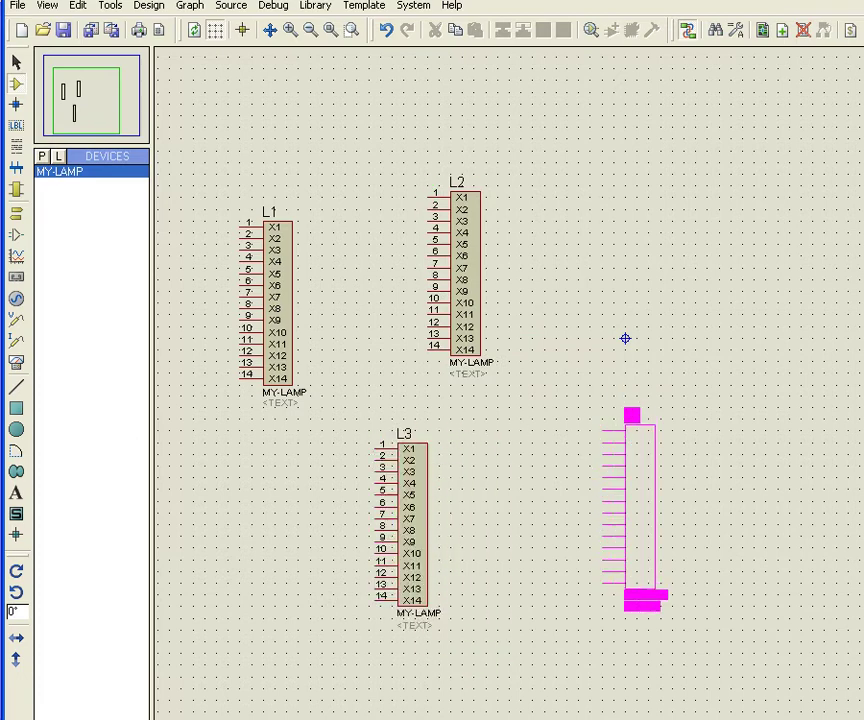
{"action": "left_click", "coordinate": [618, 414]}
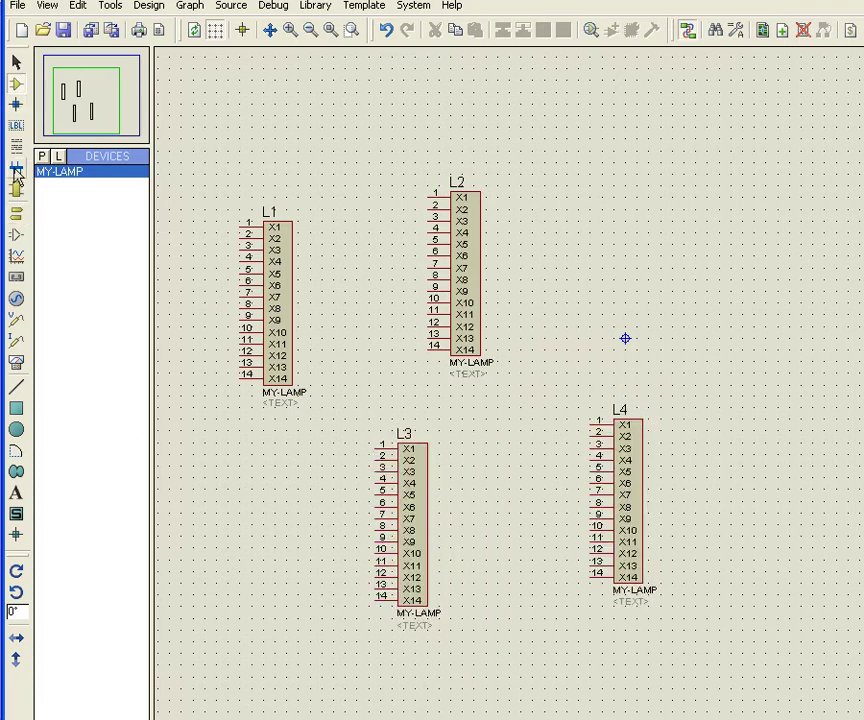
- Wire L1 pin 4 to L2 pin 6, and L3 pin 6 to L2 pin 8
{"action": "left_click", "coordinate": [241, 258]}
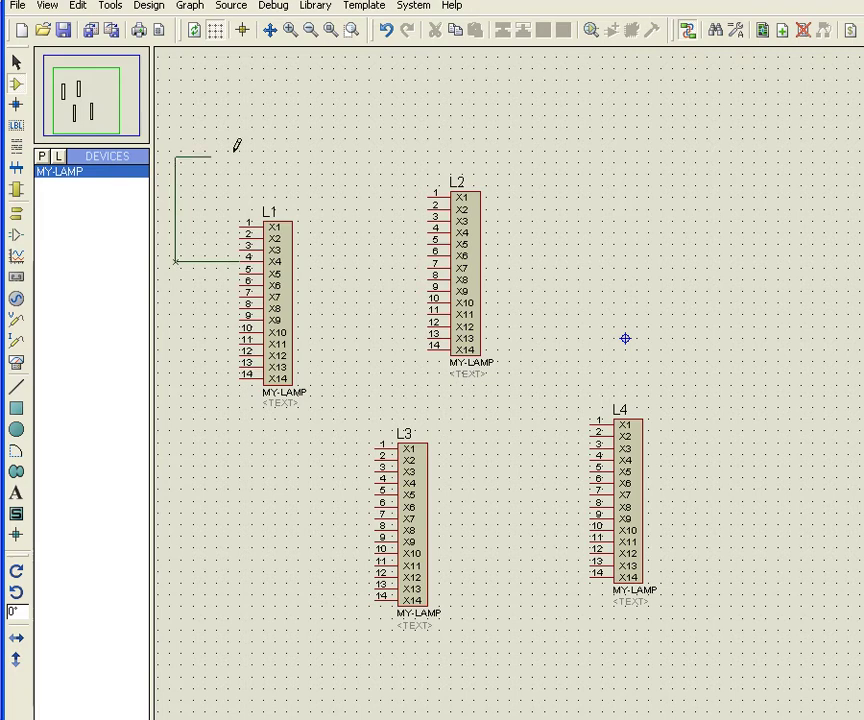
{"action": "left_click", "coordinate": [430, 256]}
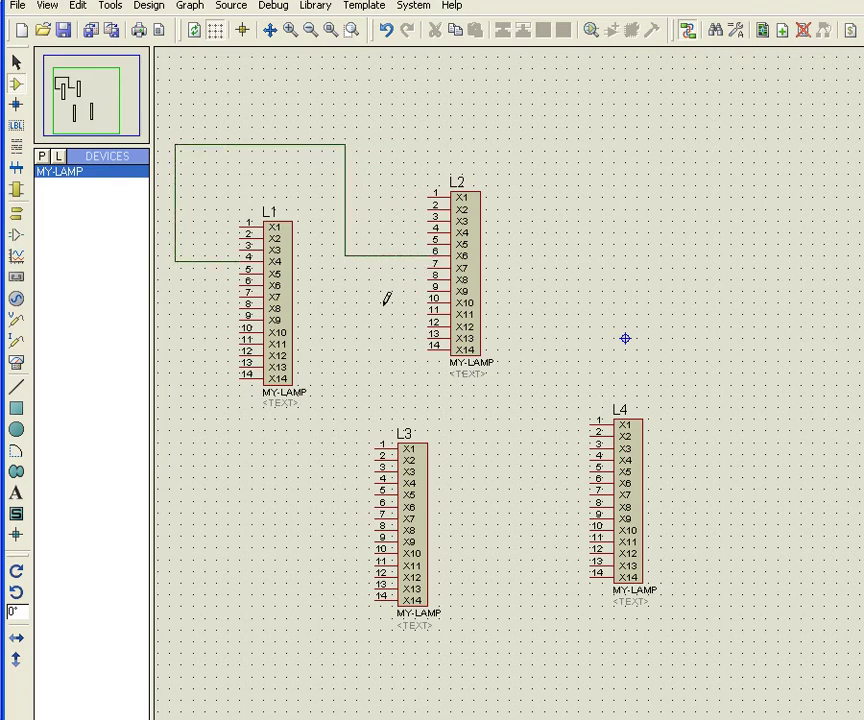
{"action": "left_click", "coordinate": [379, 505]}
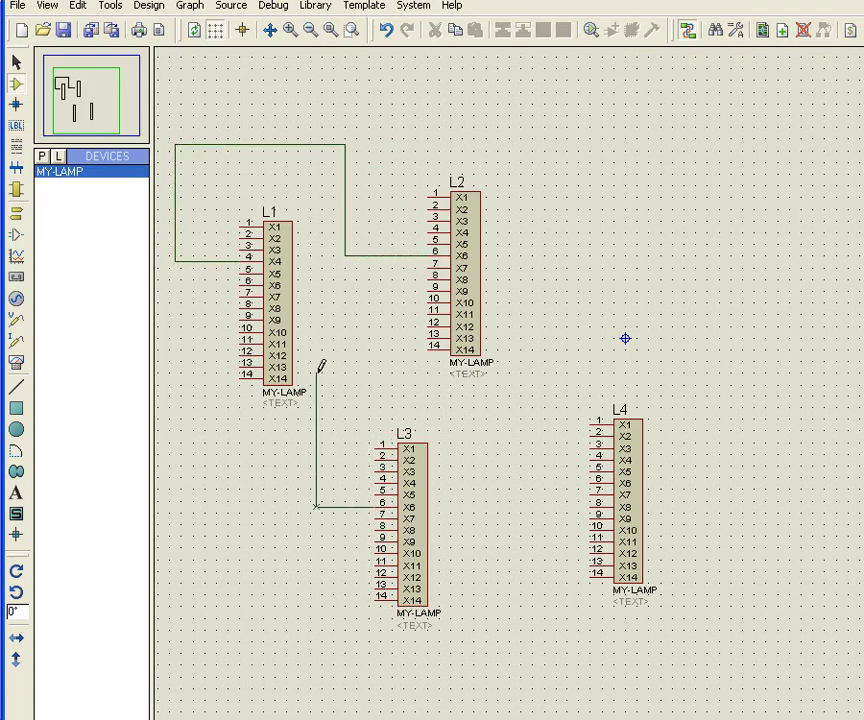
{"action": "left_click", "coordinate": [430, 280]}
- Wire L2 pin 4 to L2 pin 10, and L2 pin 7 to L4 pin 1
{"action": "left_click", "coordinate": [430, 233]}
{"action": "left_click", "coordinate": [380, 233]}
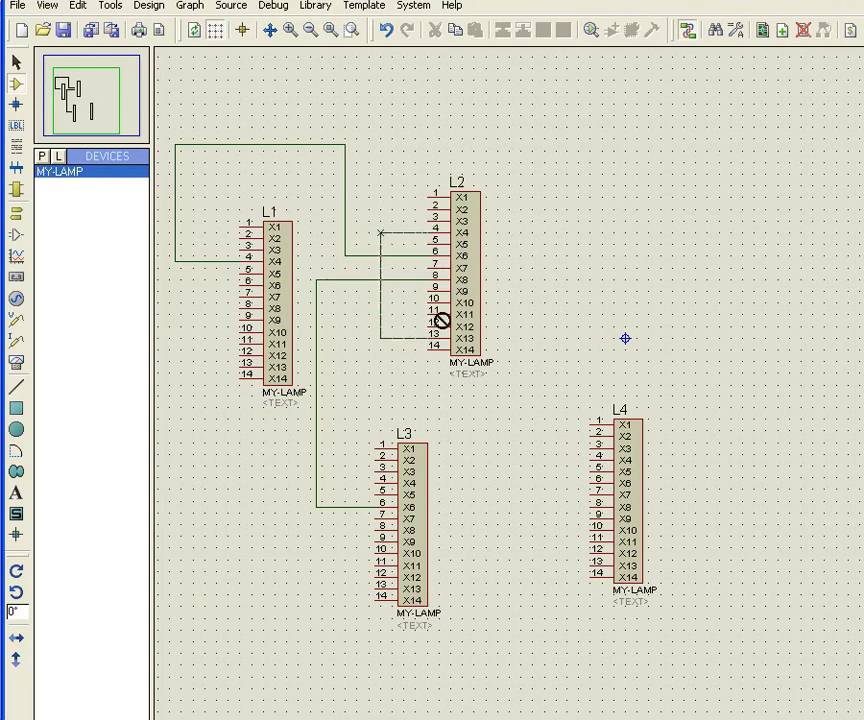
{"action": "left_click", "coordinate": [430, 263]}
{"action": "left_click", "coordinate": [398, 268]}
{"action": "left_click", "coordinate": [590, 424]}
- Wire L4 pin 2 to L2 pin 12, and L3 pin 7 to L1 pin 9
{"action": "left_click", "coordinate": [594, 432]}
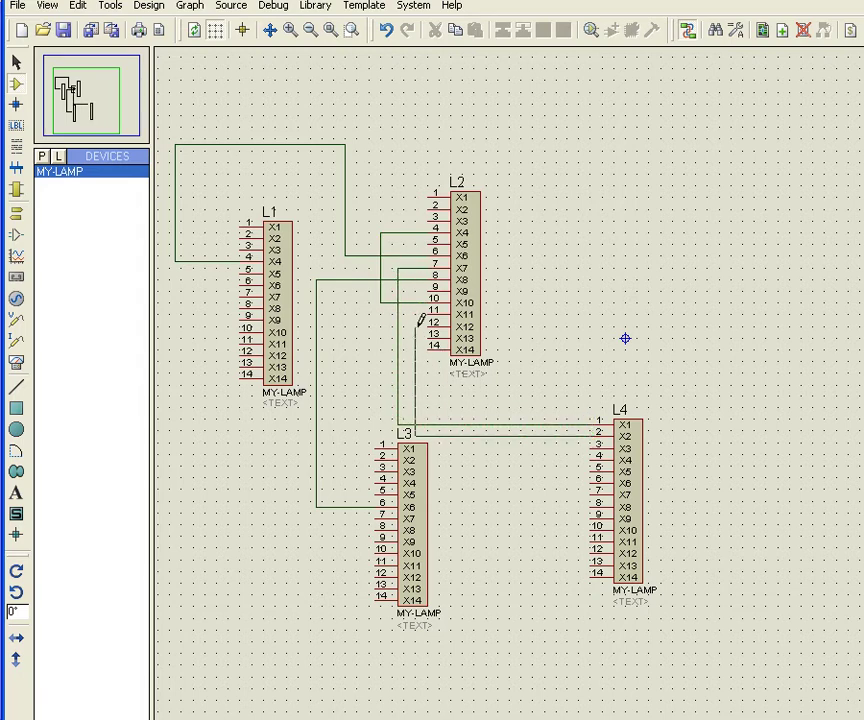
{"action": "left_click", "coordinate": [431, 327]}
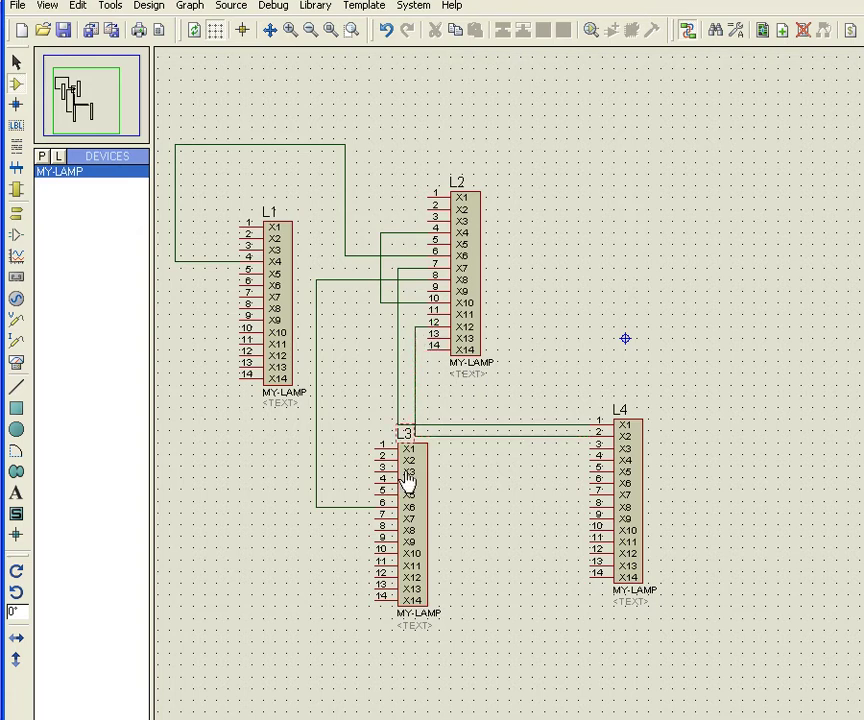
{"action": "left_click", "coordinate": [378, 513]}
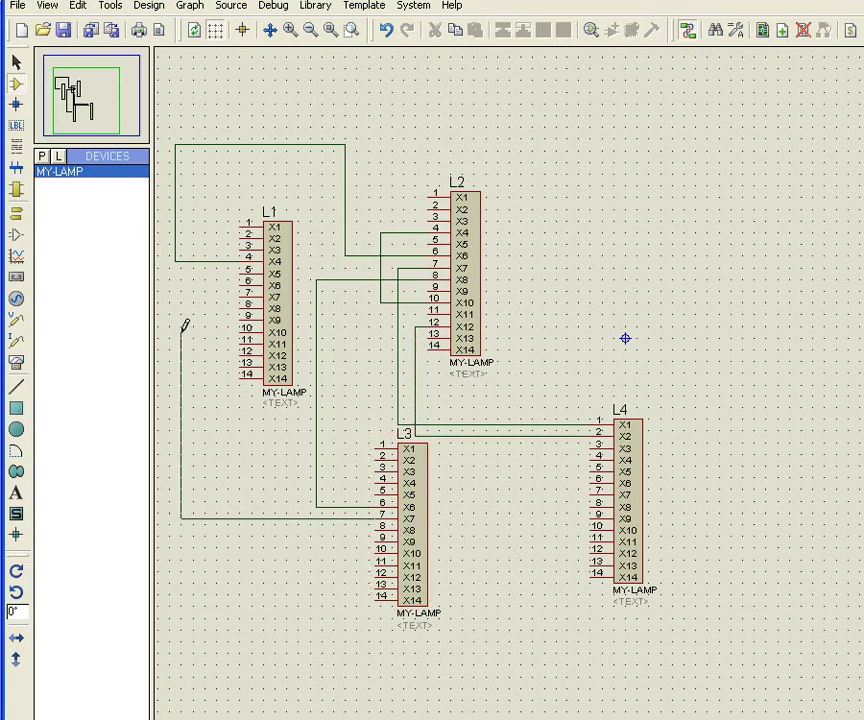
{"action": "left_click", "coordinate": [248, 320]}
- Wire L1 pin 8 to L3 pin 10, routing around the lower left, and L3 pin 12 to L2 pin 1
{"action": "left_click", "coordinate": [242, 307]}
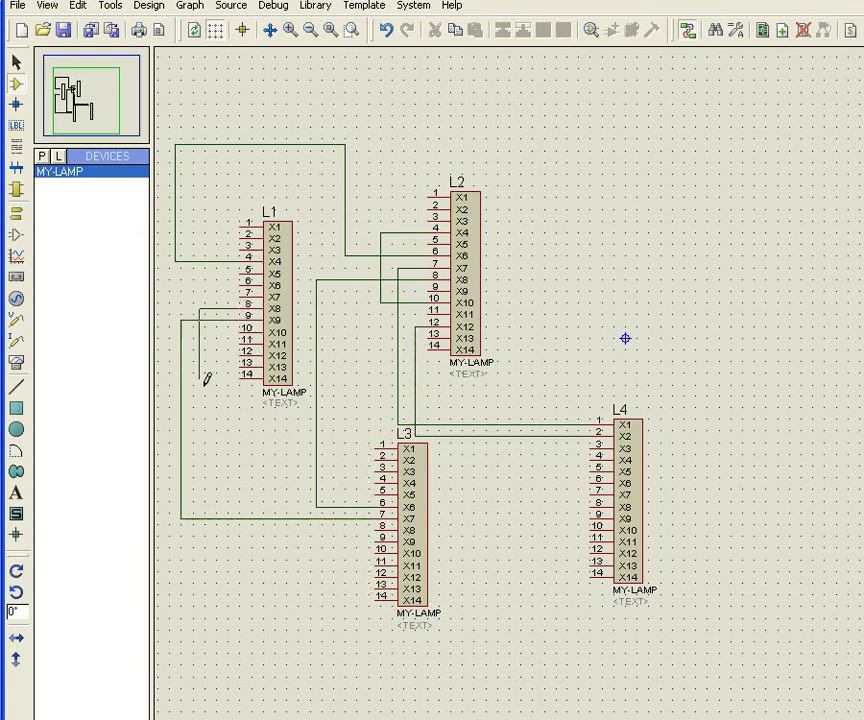
{"action": "left_click", "coordinate": [217, 583]}
{"action": "left_click", "coordinate": [334, 583]}
{"action": "left_click", "coordinate": [378, 550]}
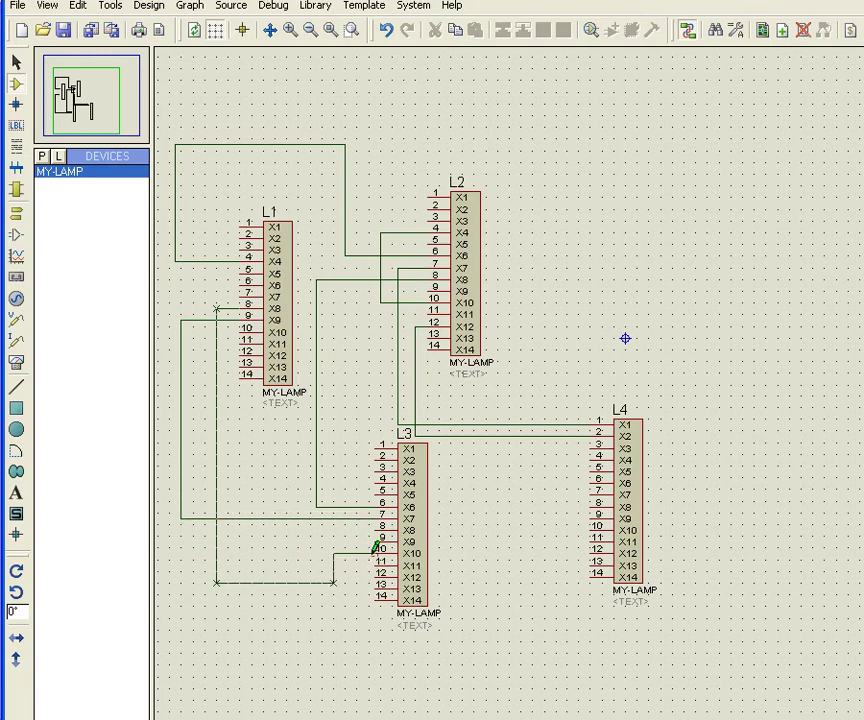
{"action": "left_click", "coordinate": [378, 573]}
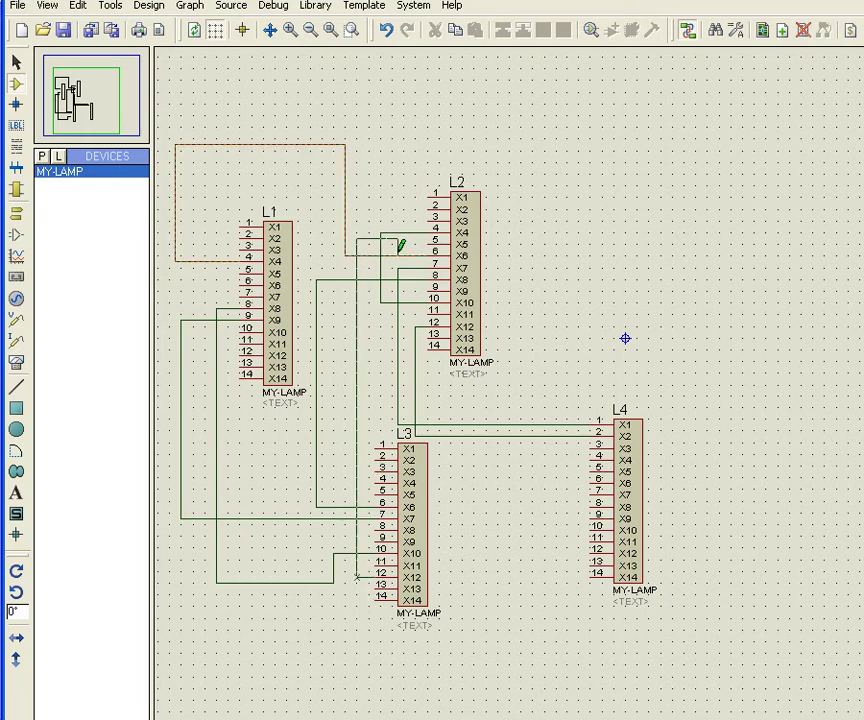
{"action": "left_click", "coordinate": [429, 193]}
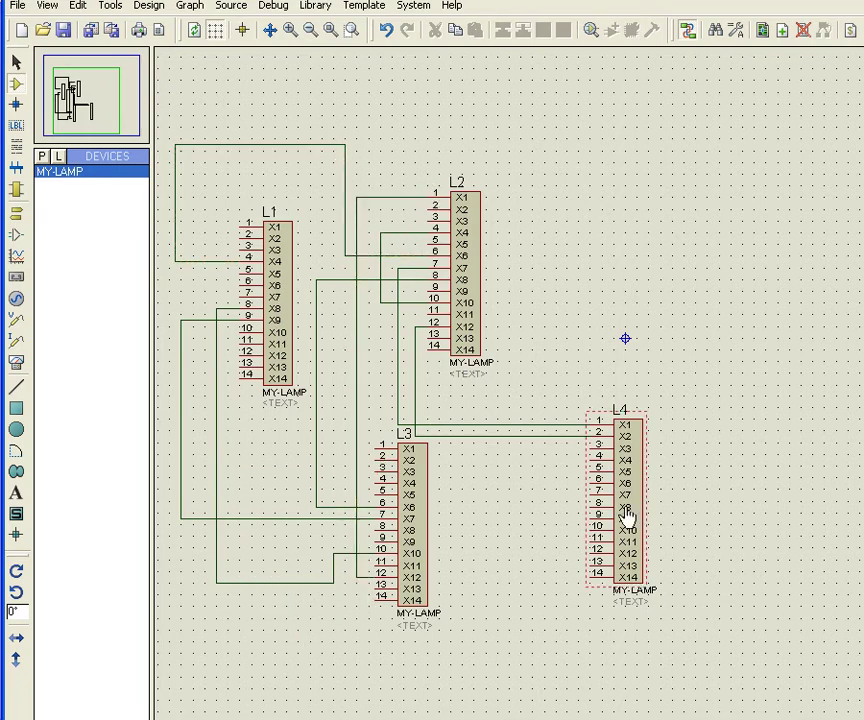
- Wire L4 pin 8 to L3 pin 14, routing the wire below L3
{"action": "left_click", "coordinate": [595, 506]}
{"action": "left_click", "coordinate": [503, 507]}
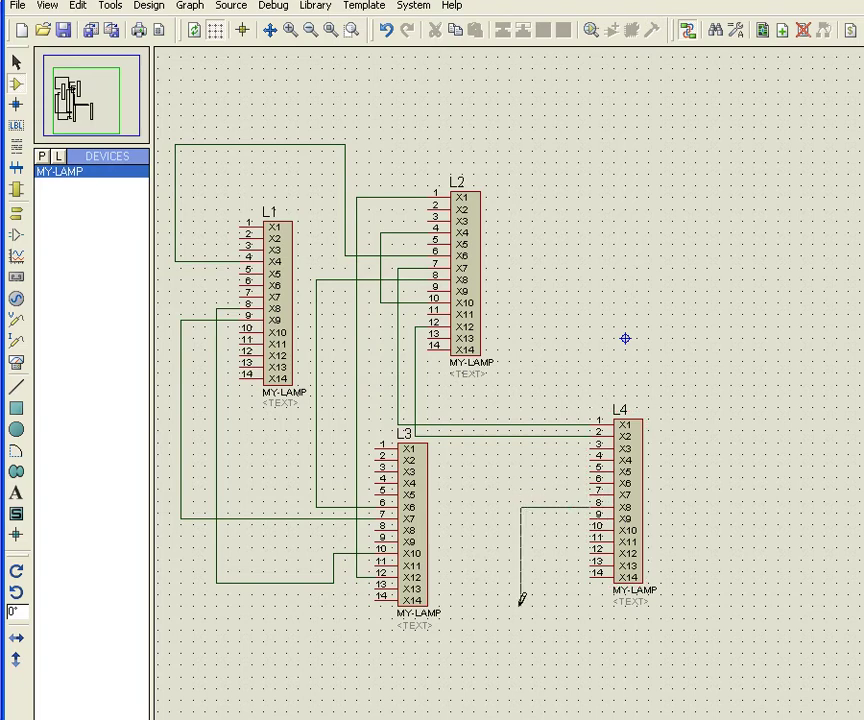
{"action": "left_click", "coordinate": [438, 658]}
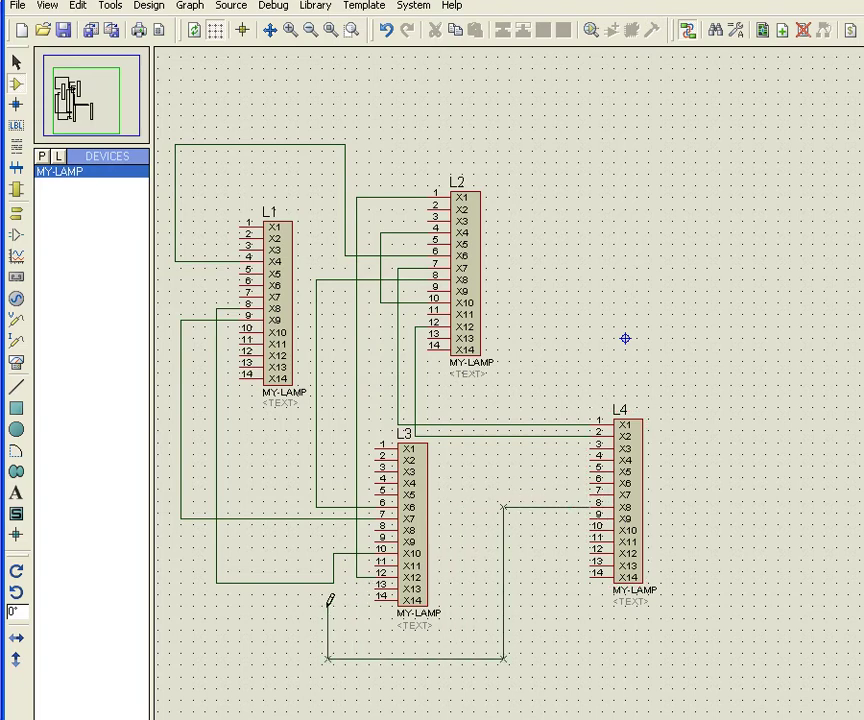
{"action": "left_click", "coordinate": [374, 597]}
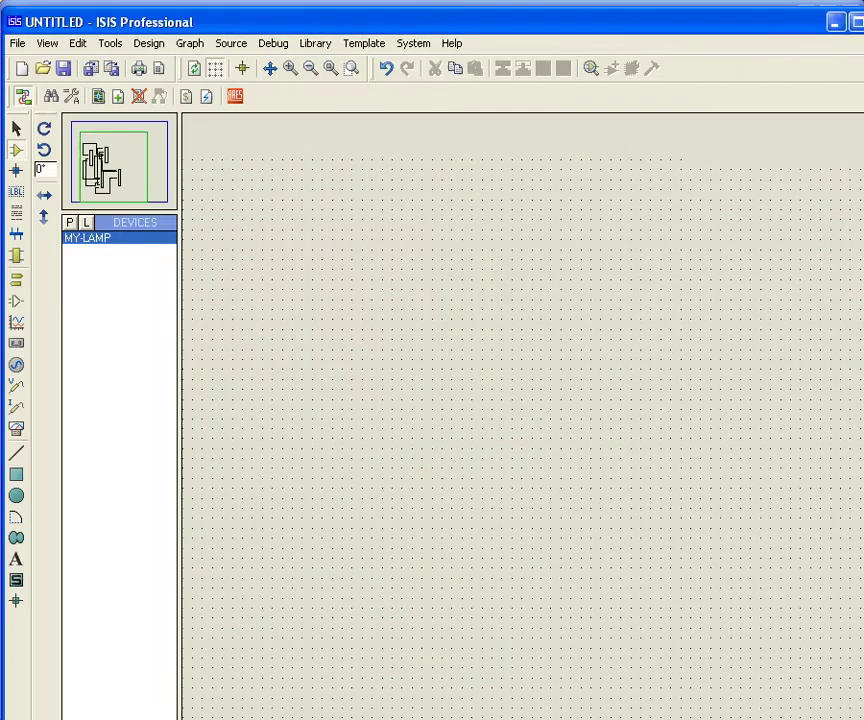
- Transfer the netlist to ARES, saving the design as 1123 in My Documents and discarding changes to the current layout
{"action": "left_click", "coordinate": [235, 115]}
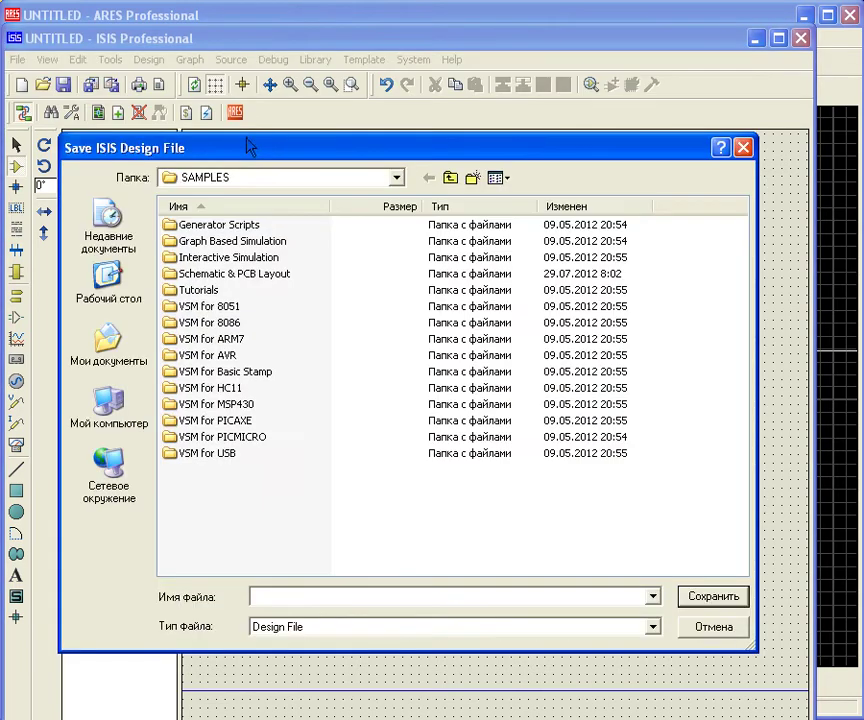
{"action": "left_click", "coordinate": [111, 370]}
{"action": "type", "text": "11"}
{"action": "key", "text": "Return"}
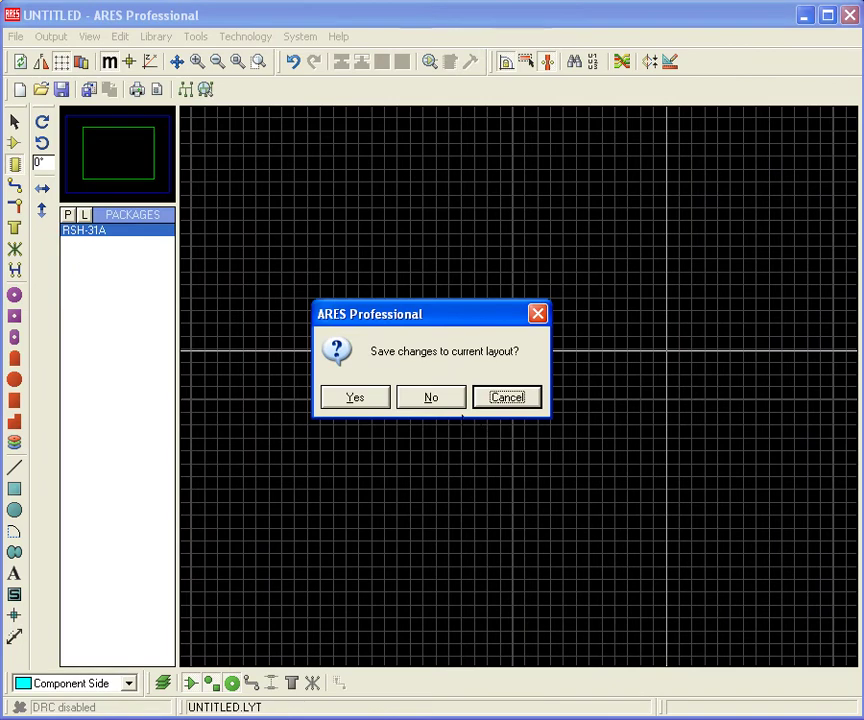
{"action": "left_click", "coordinate": [432, 398]}
{"action": "key", "text": "Return"}
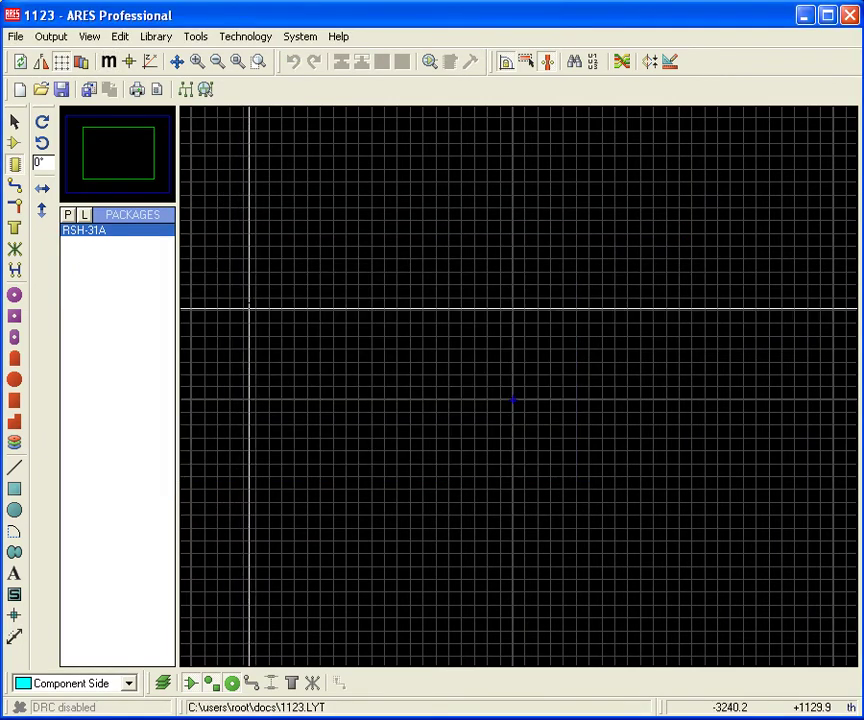